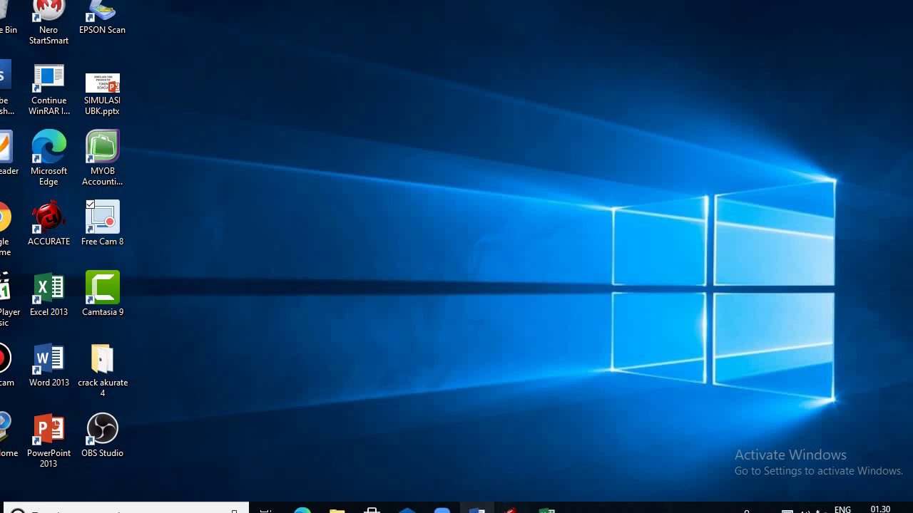
Step: Switch to the Word document and review the year-end adjustment memos, transaction documents No. 1 to 4
mouse_move(477, 508)
click(466, 481)
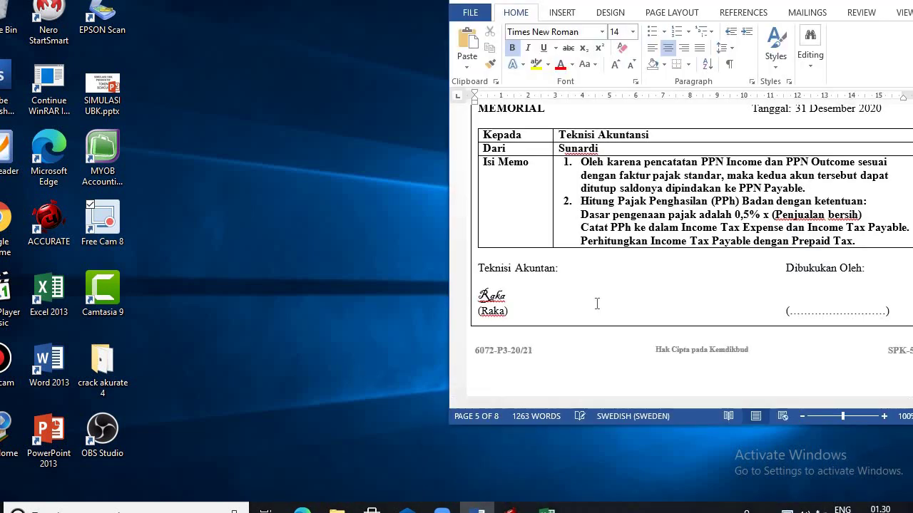
scroll(597, 302, up, 20)
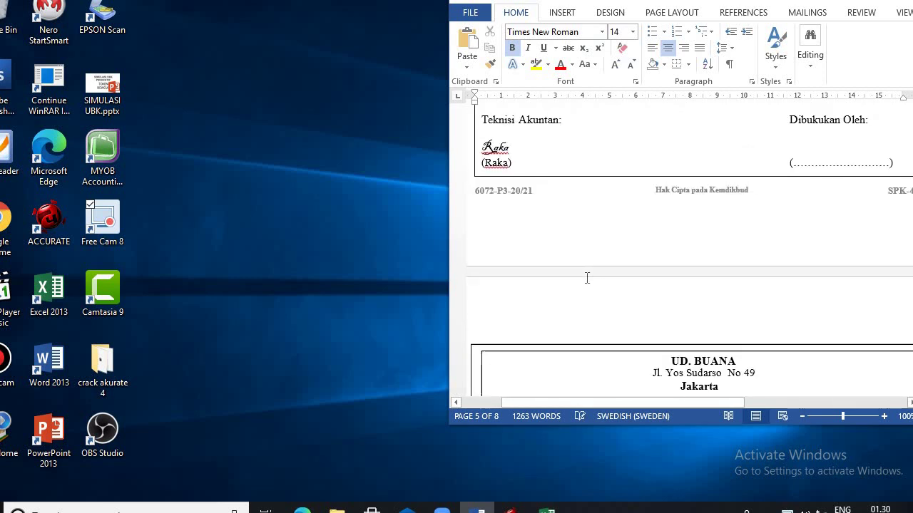
scroll(585, 280, up, 20)
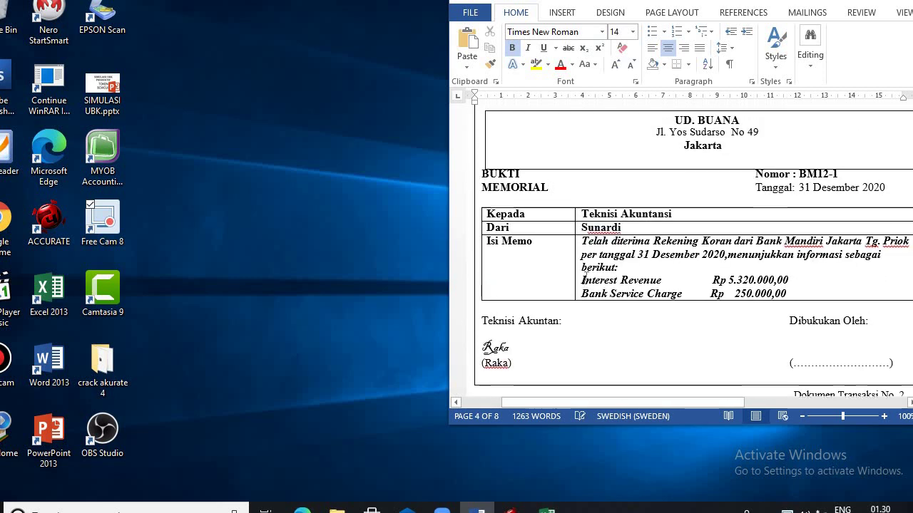
scroll(584, 276, up, 2)
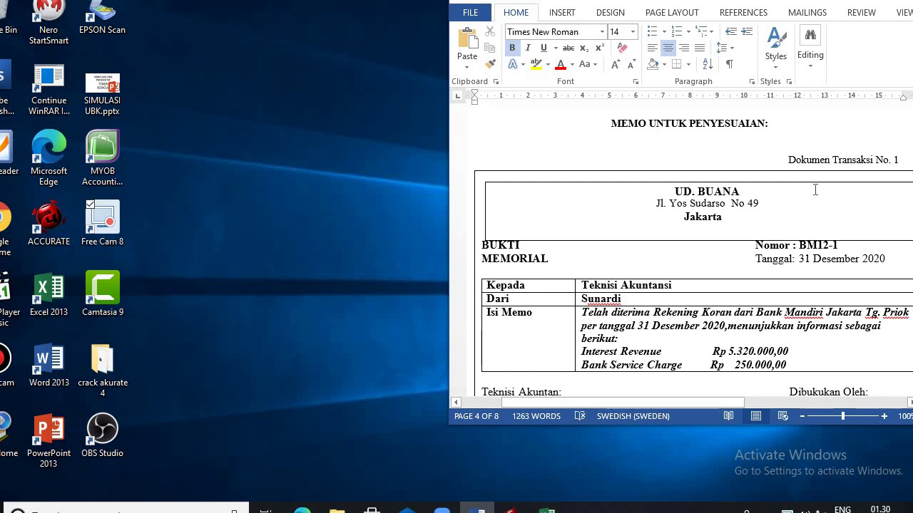
scroll(815, 189, down, 15)
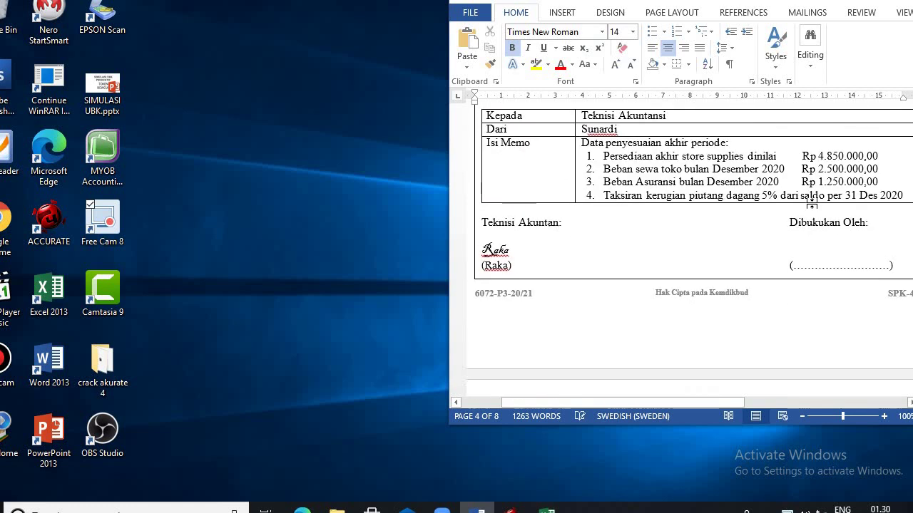
scroll(813, 205, down, 6)
scroll(814, 205, up, 6)
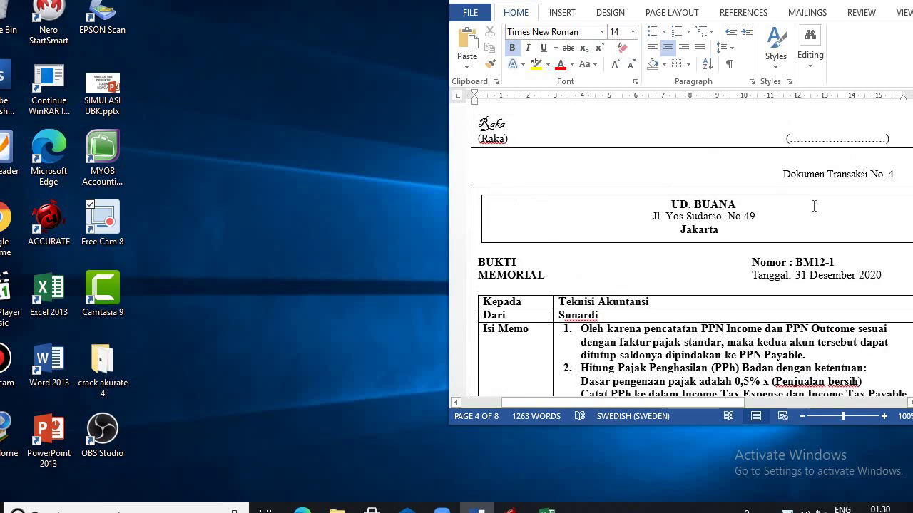
scroll(813, 204, up, 7)
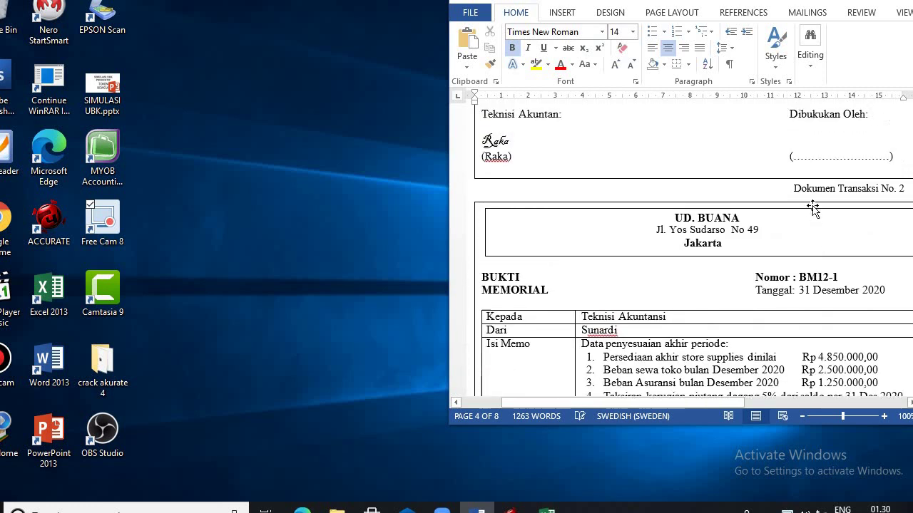
scroll(813, 206, up, 7)
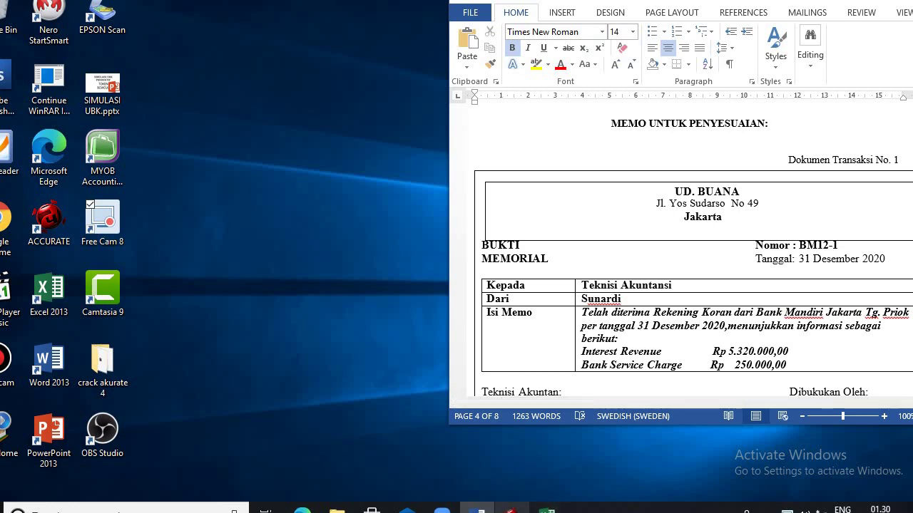
Step: Check the Accurate window, then return to Word and read the bank statement memo in transaction document No. 1
mouse_move(511, 507)
click(513, 476)
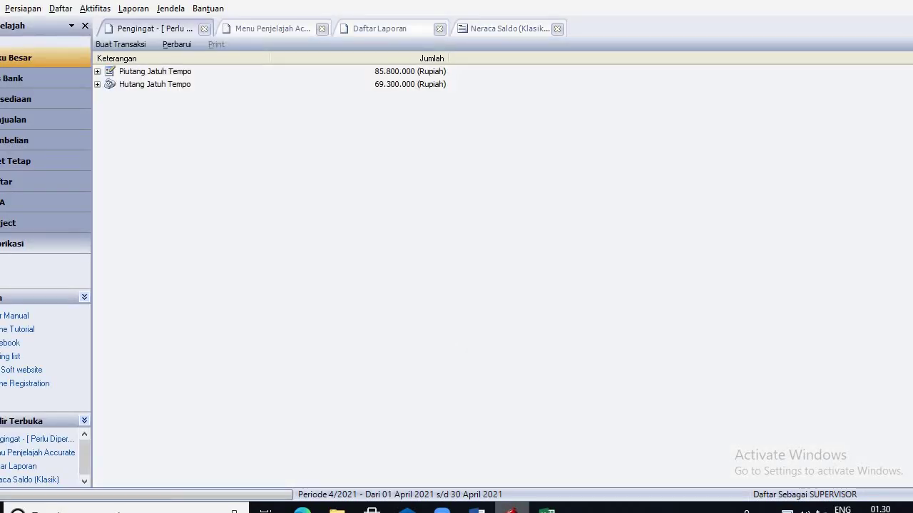
mouse_move(476, 508)
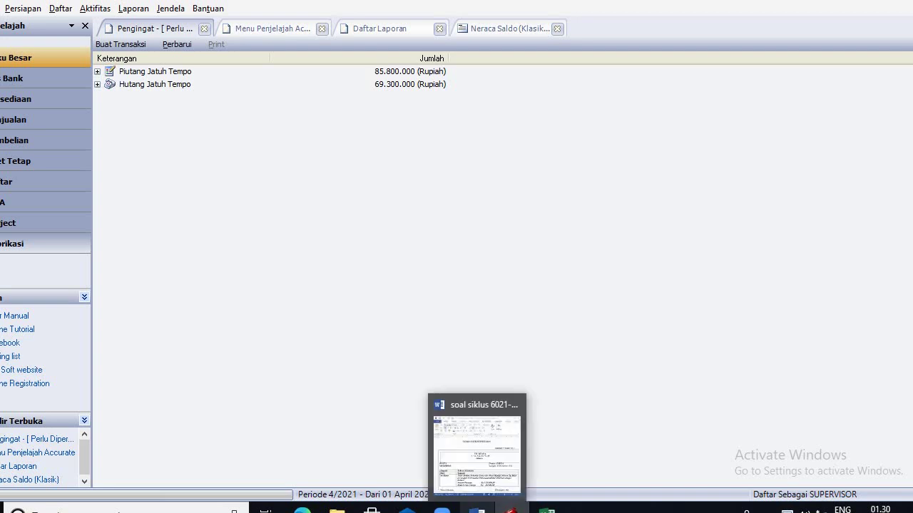
click(477, 468)
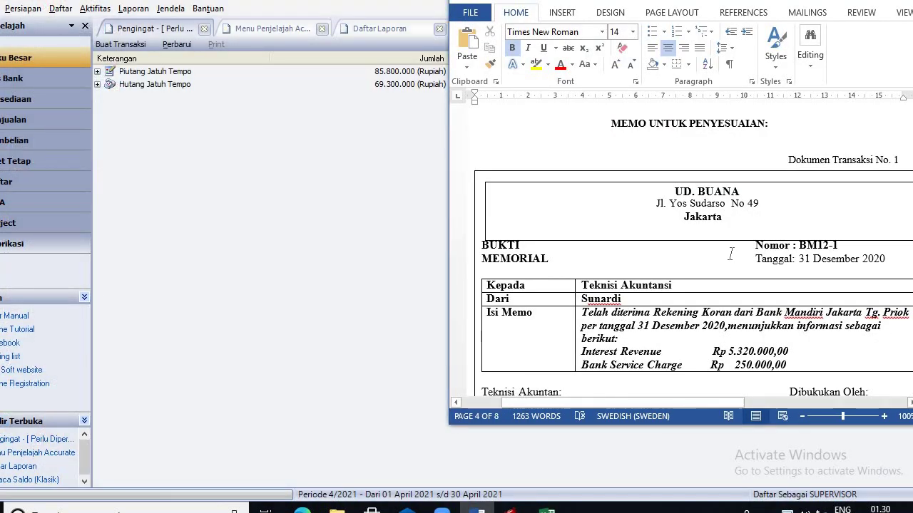
scroll(730, 257, down, 2)
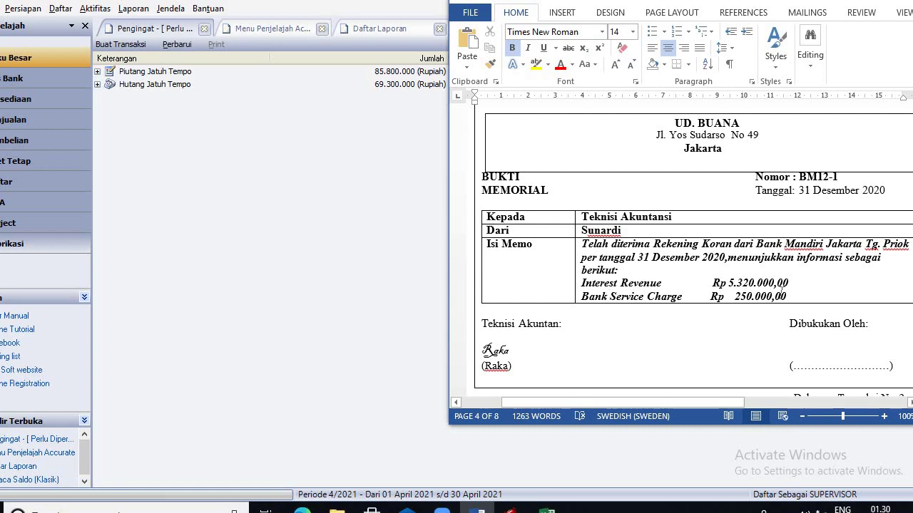
Step: Switch to Accurate and start a new Journal Voucher numbered BM12-1, as given in the memo, dated 31/12/2020
click(318, 286)
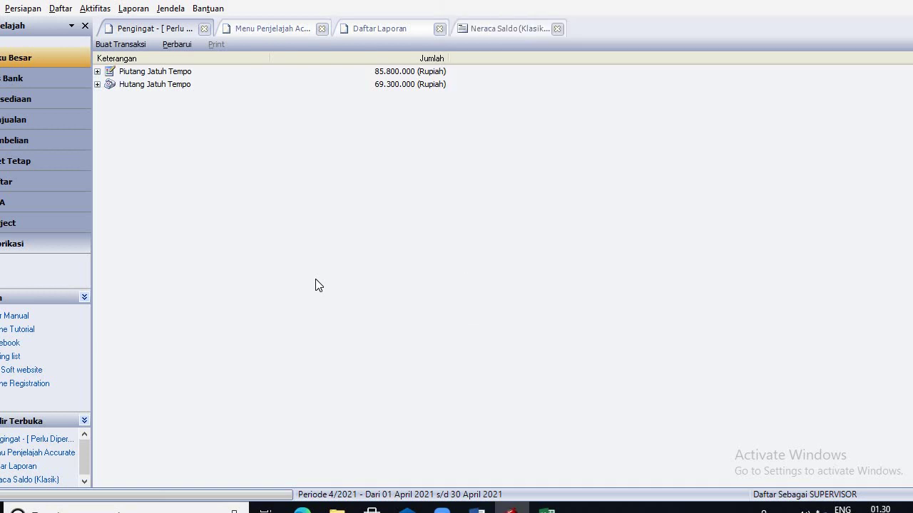
click(70, 62)
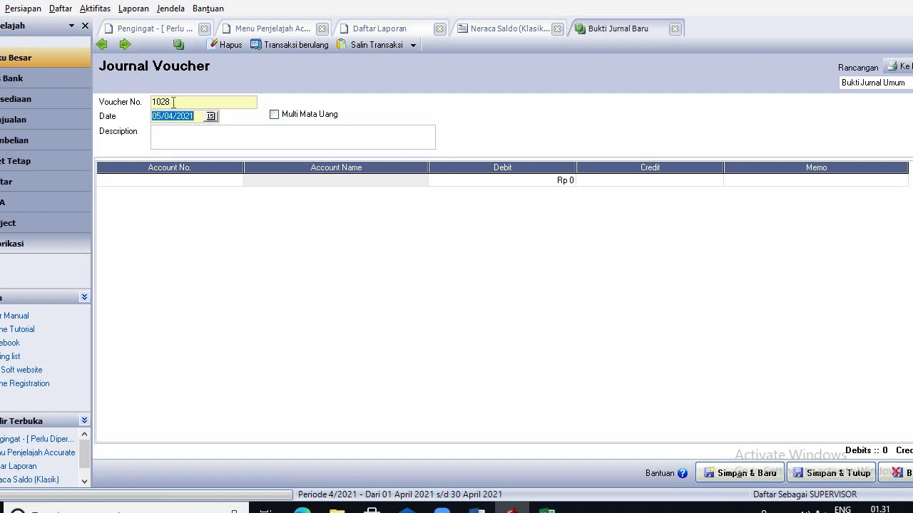
drag(173, 102, 143, 101)
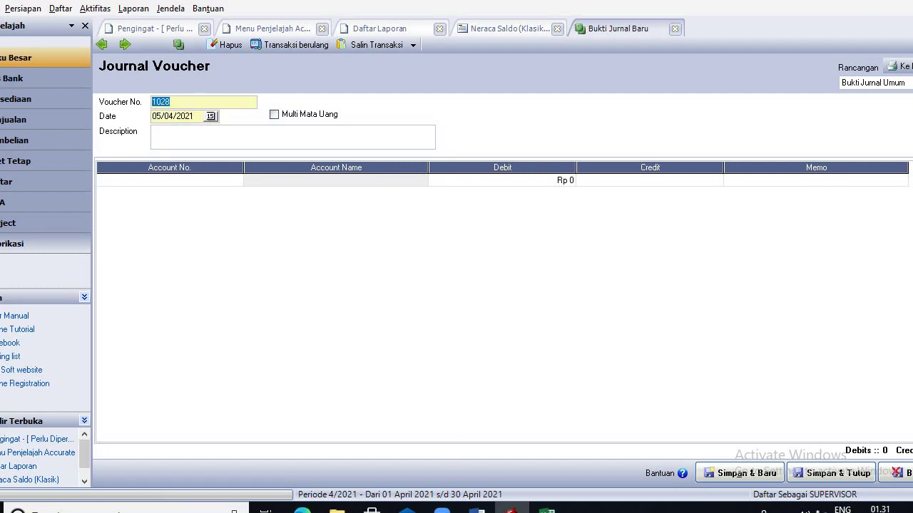
click(478, 509)
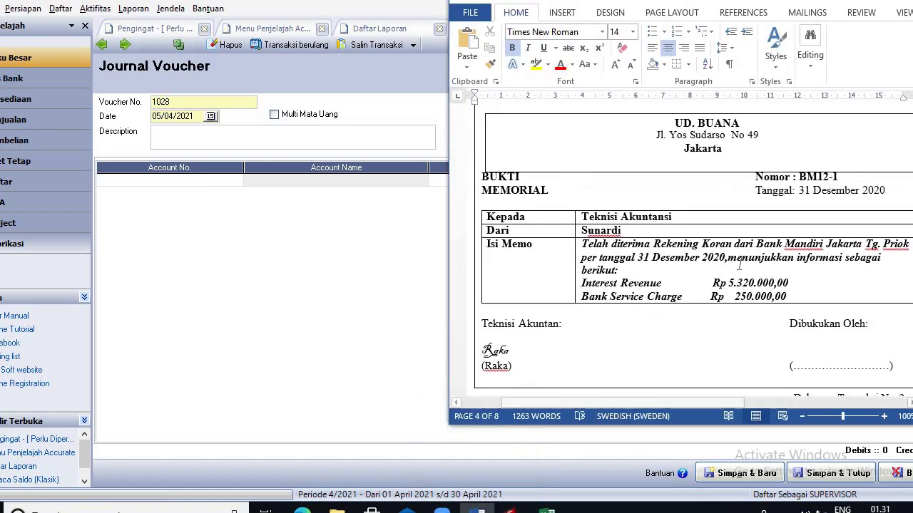
drag(799, 178, 845, 181)
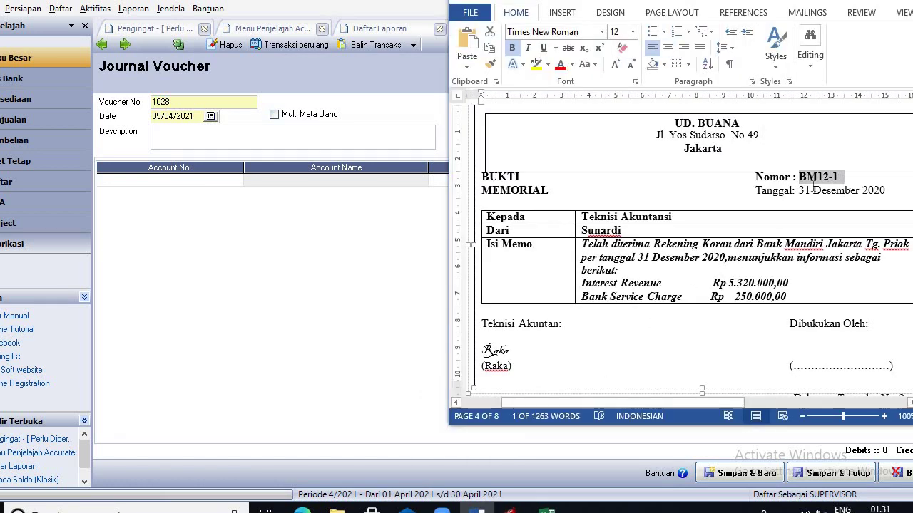
click(182, 101)
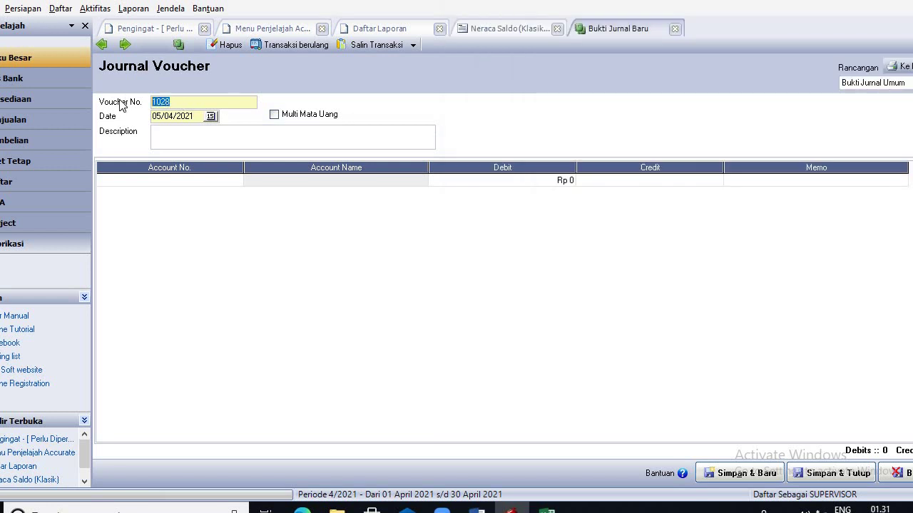
text(BM12-1)
key(Tab)
text(31/12/2)
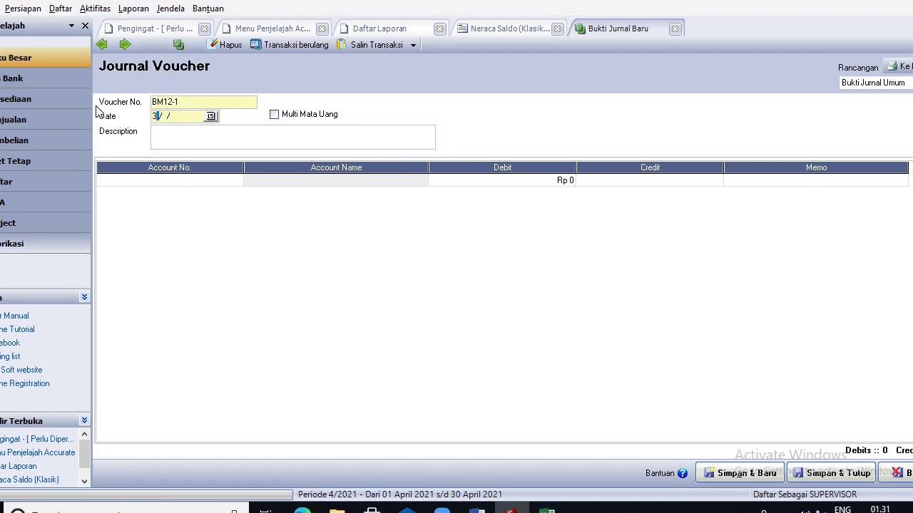
text(020)
Step: Enter AJP 1 as the journal voucher's description, checking the memo in Word for reference
click(174, 131)
mouse_move(477, 509)
click(474, 460)
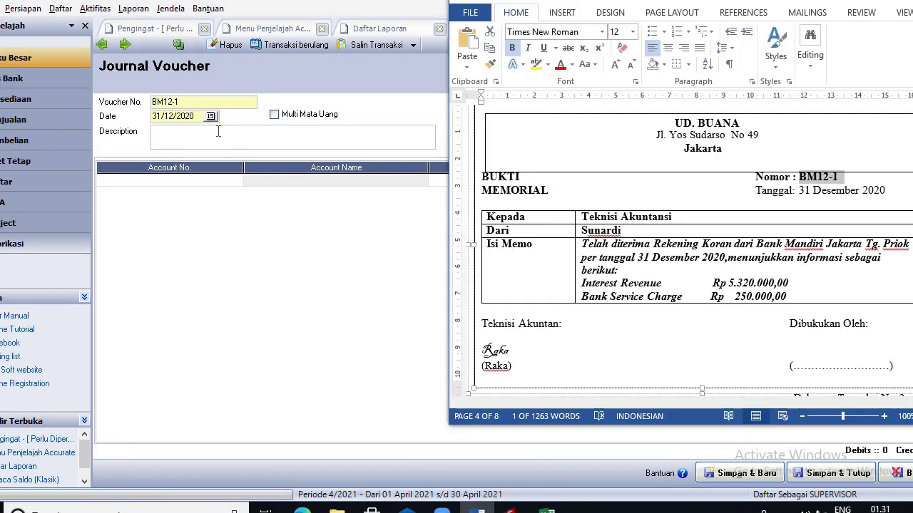
click(218, 131)
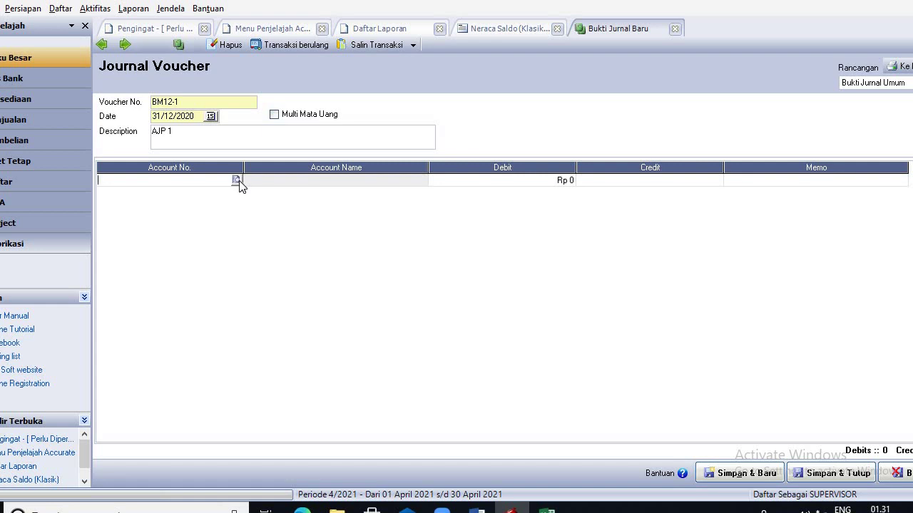
Step: Choose account 81100 Interest Revenue for the first line of the journal voucher
click(235, 181)
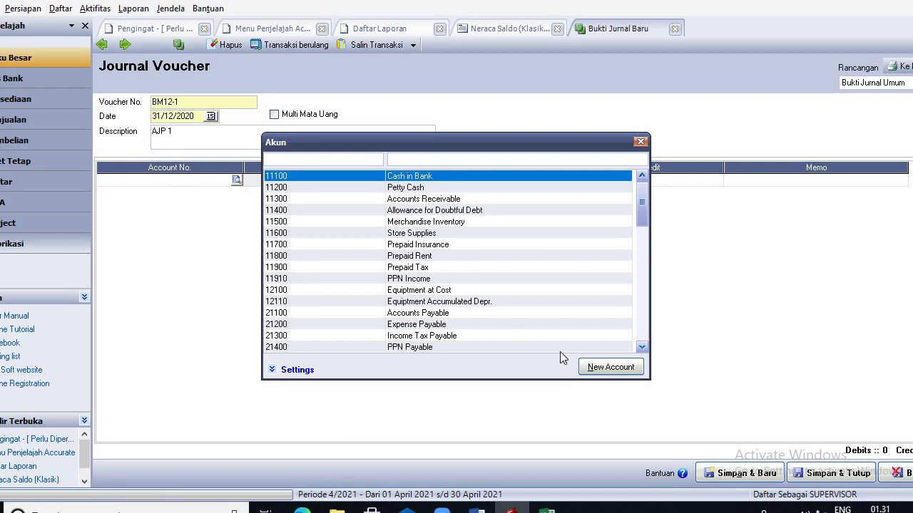
click(641, 347)
click(641, 347)
click(641, 347)
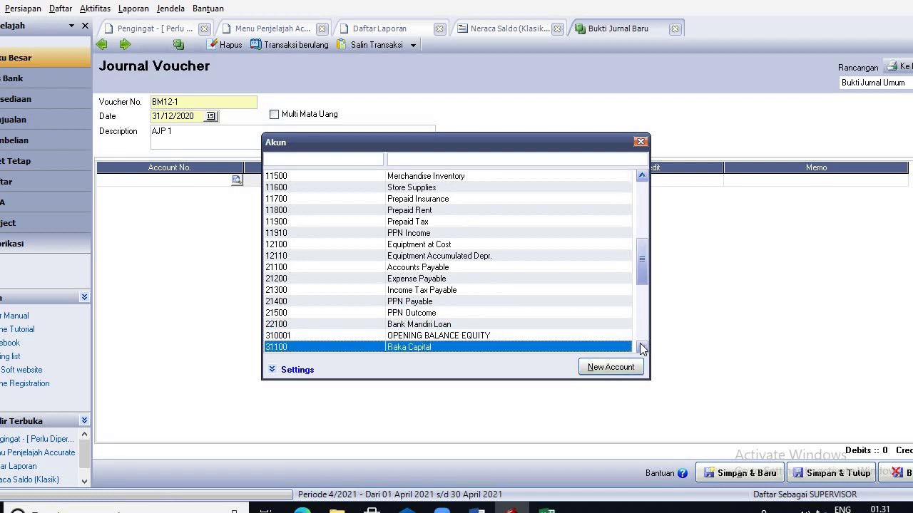
click(641, 348)
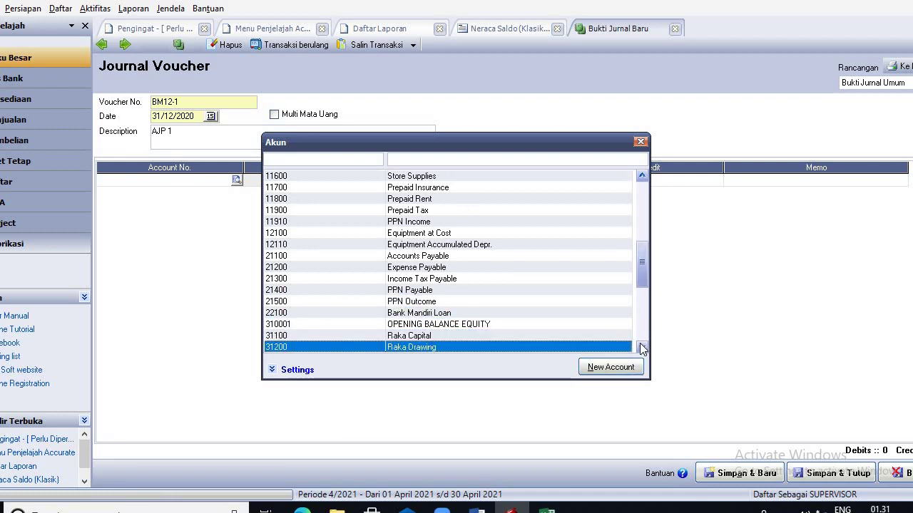
click(641, 347)
click(641, 347)
click(641, 348)
click(641, 347)
click(641, 347)
click(640, 348)
click(641, 347)
click(641, 347)
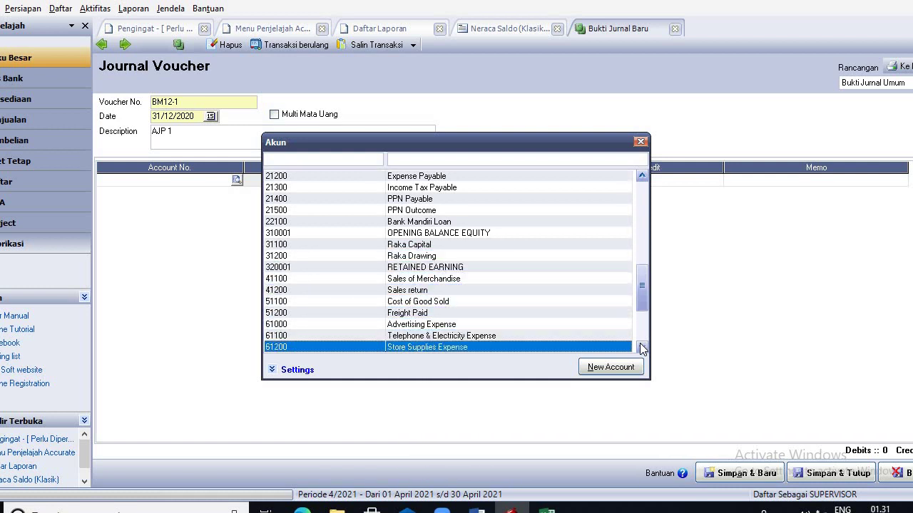
click(641, 347)
click(641, 347)
click(641, 347)
click(641, 347)
click(641, 347)
click(640, 347)
click(641, 347)
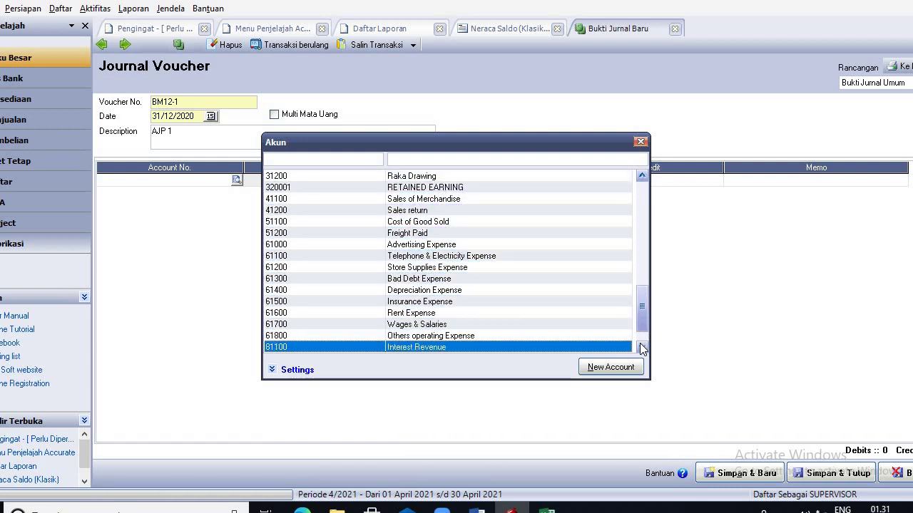
click(641, 347)
click(641, 347)
click(641, 348)
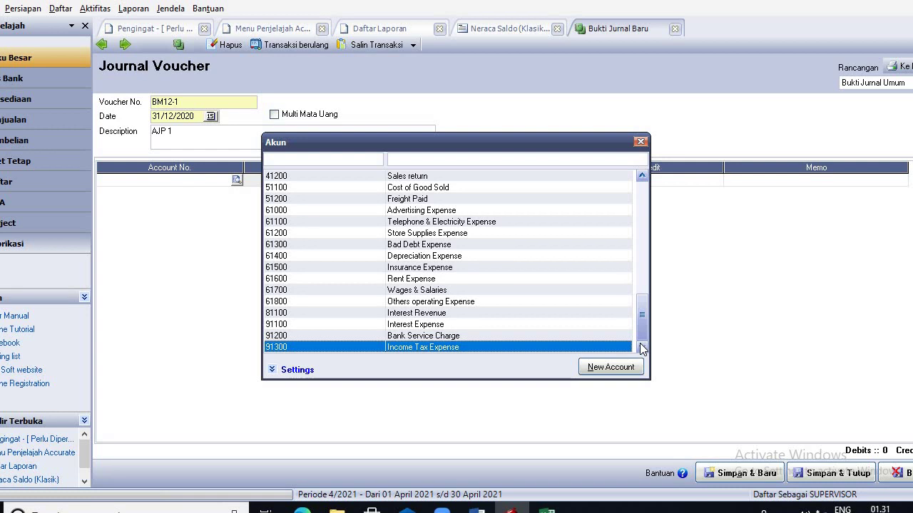
click(428, 314)
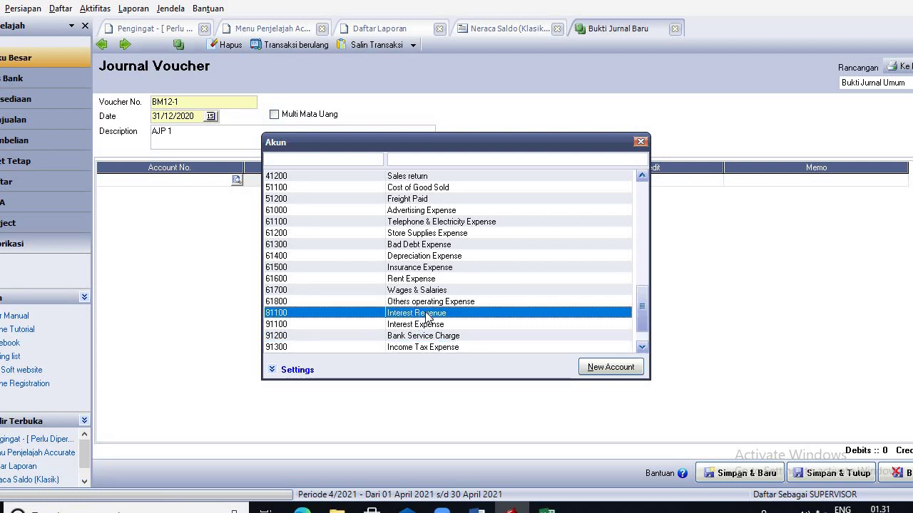
double_click(427, 315)
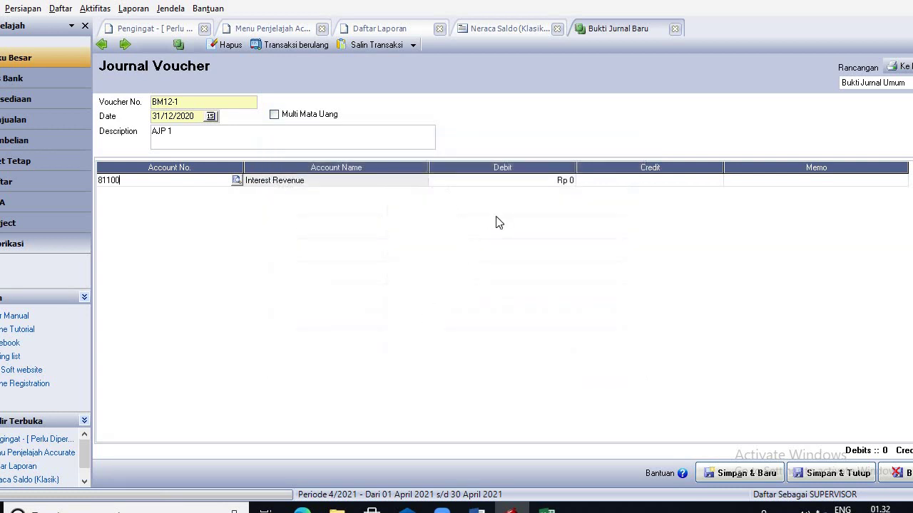
Step: Enter a credit of 5320000 on the Interest Revenue line and move to a new journal line
click(619, 183)
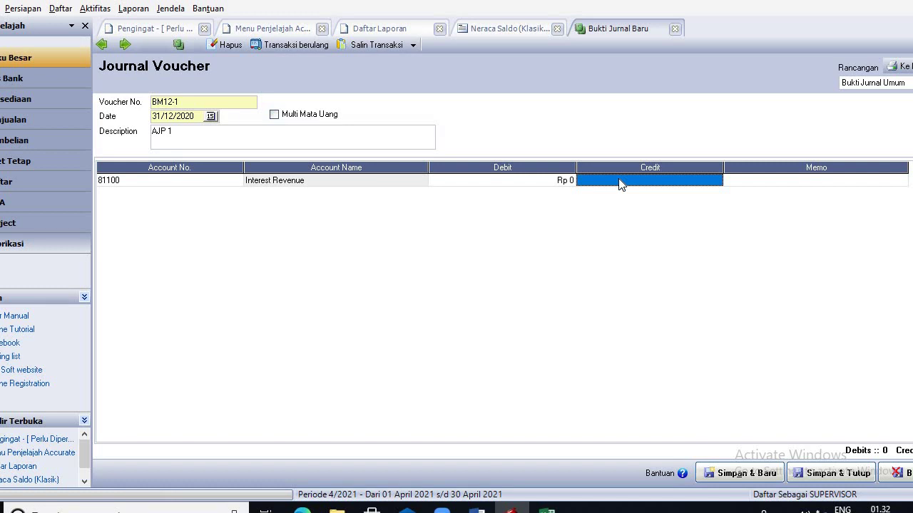
text(5320000)
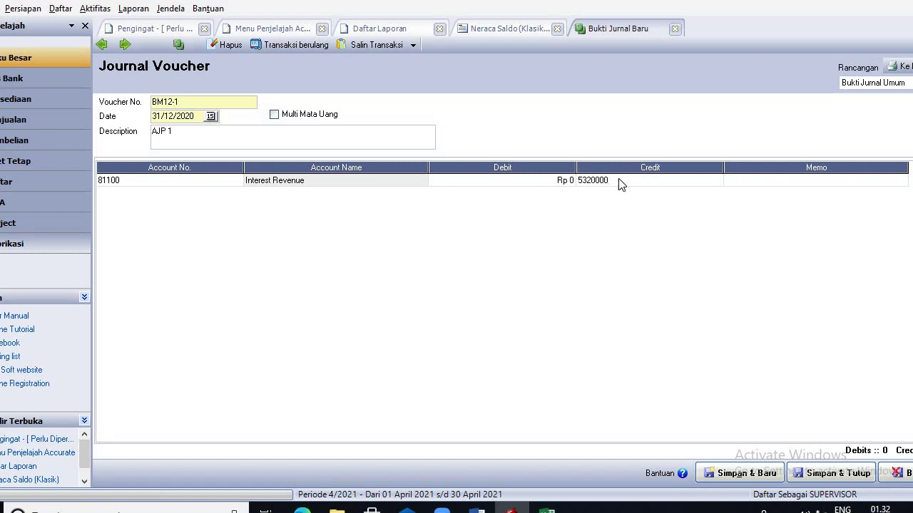
key(Tab)
key(Tab)
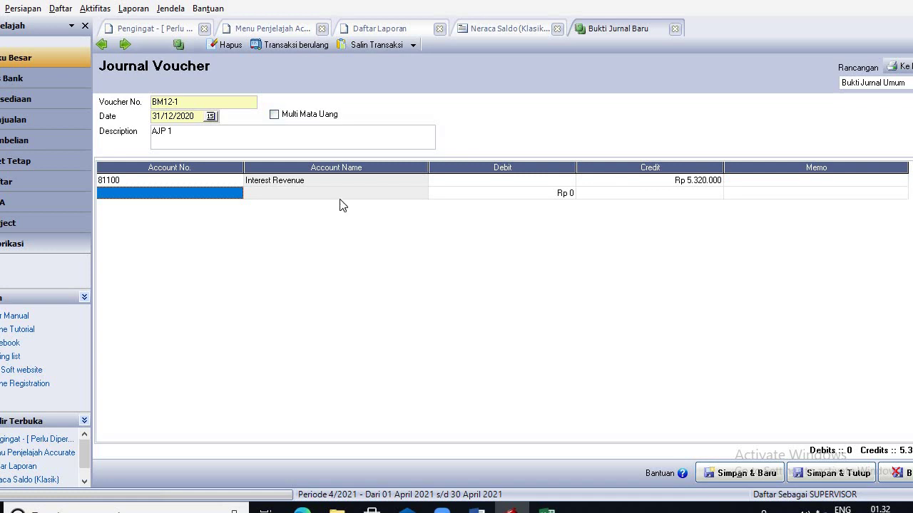
Step: Choose account 91200 Bank Service Charge for the second line of the journal voucher
click(230, 198)
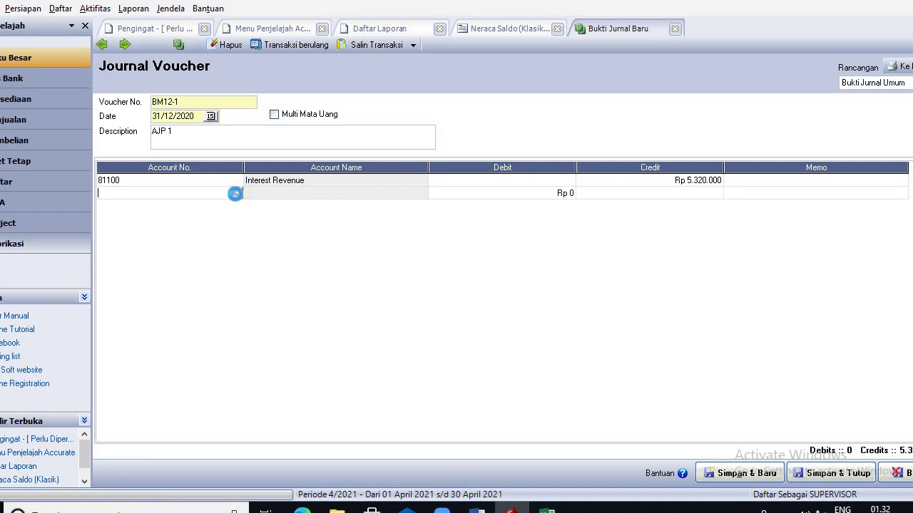
click(236, 193)
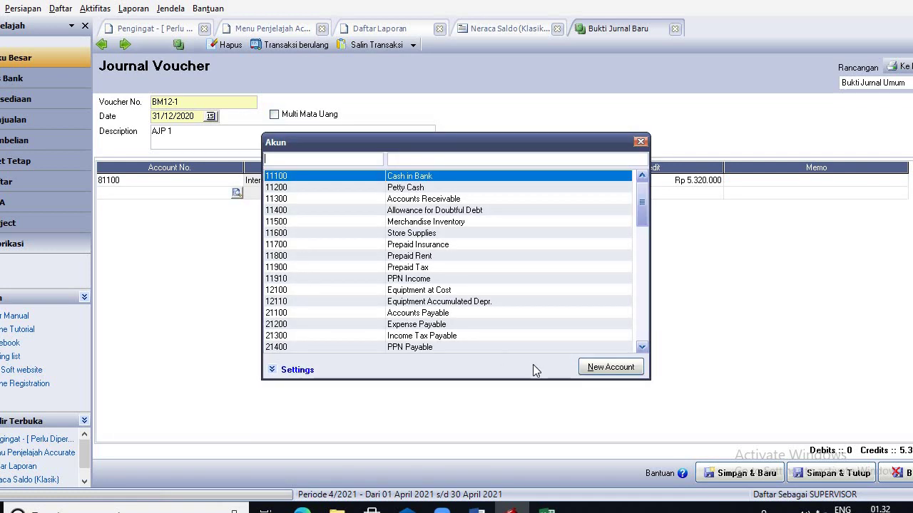
click(642, 348)
click(641, 348)
click(641, 348)
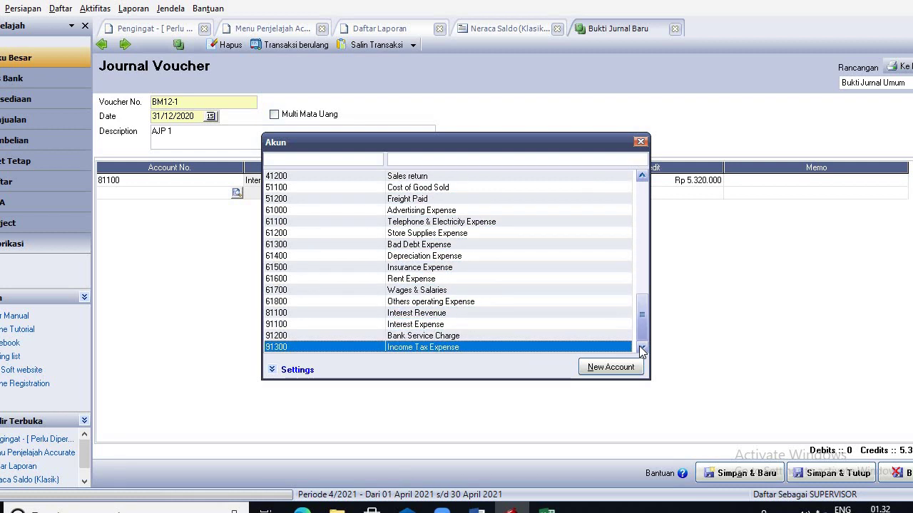
double_click(425, 336)
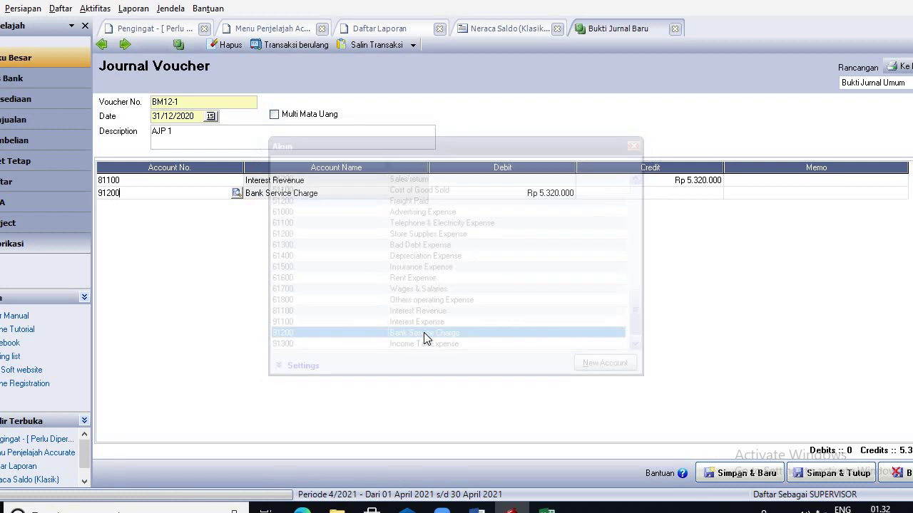
Step: Enter a debit of 250000 on the Bank Service Charge line and move to a new journal line
click(550, 193)
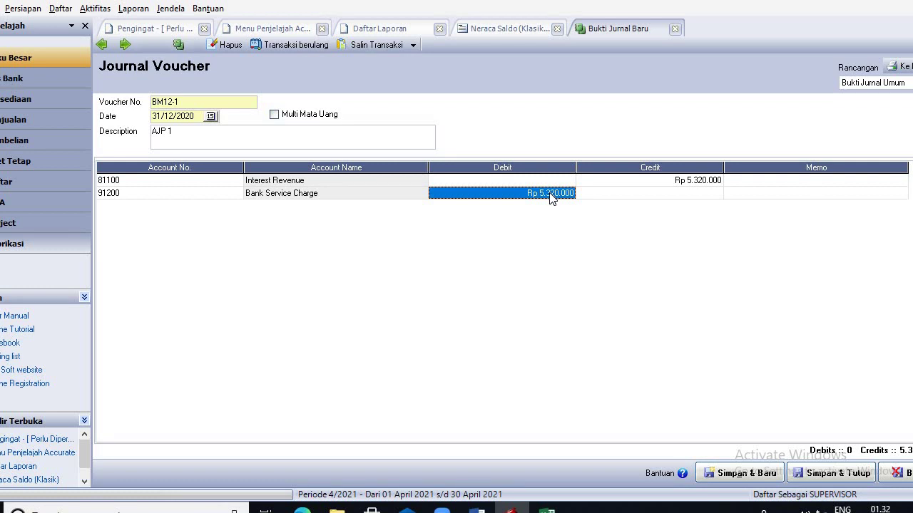
text(250000)
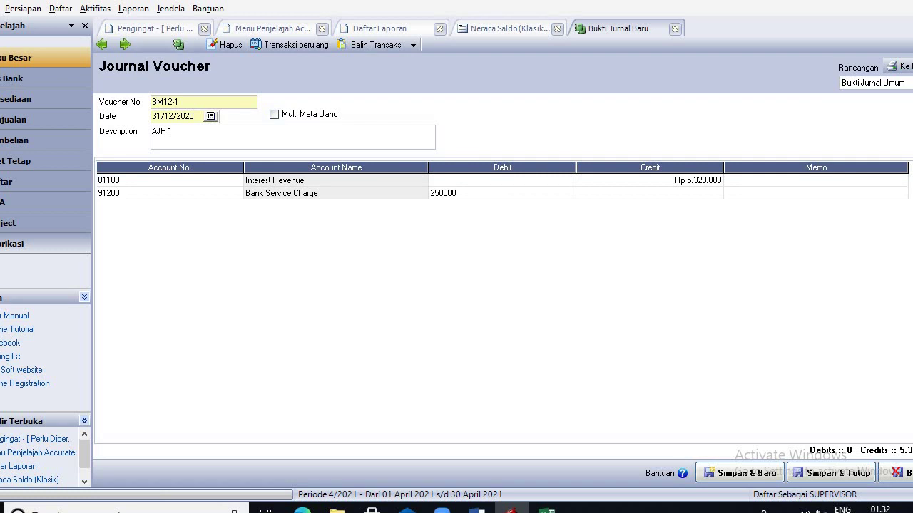
key(Tab)
key(Tab)
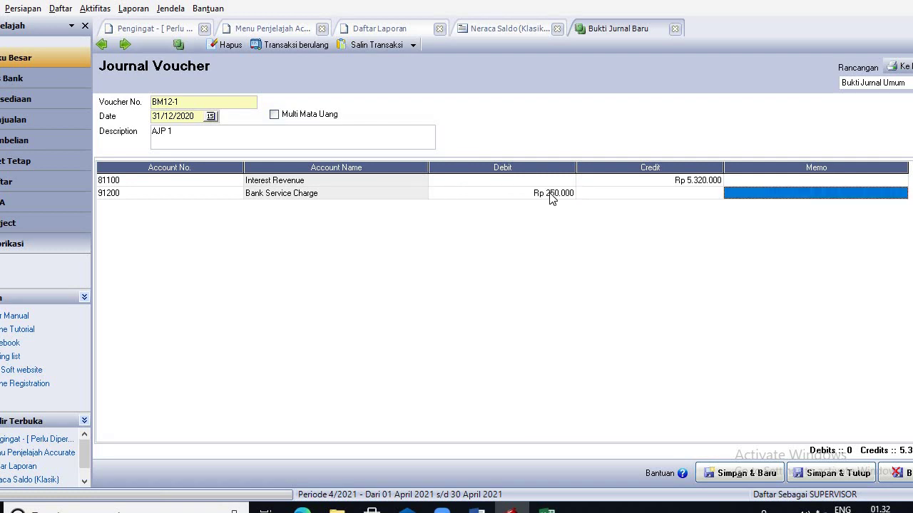
key(Tab)
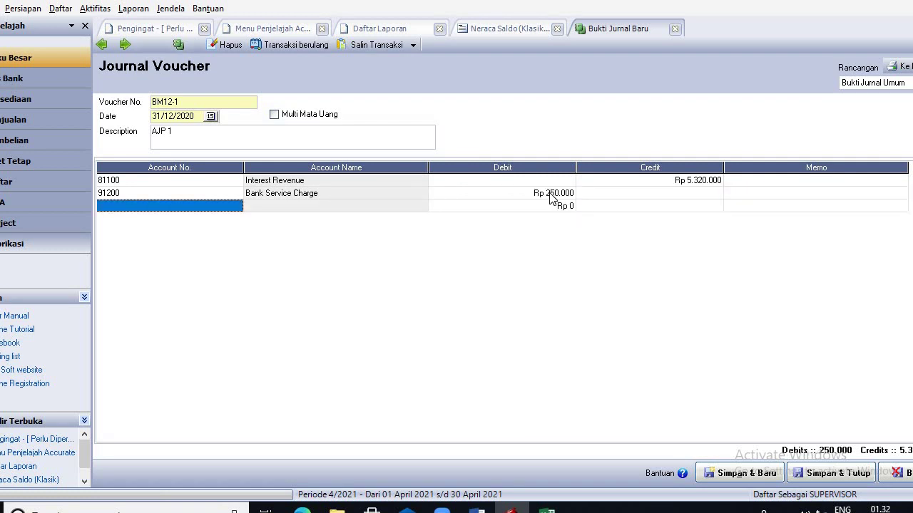
Step: Add account 11100 Cash in Bank on the third line with the balancing debit of Rp 5.070.000, and save and close the voucher
click(238, 209)
click(237, 205)
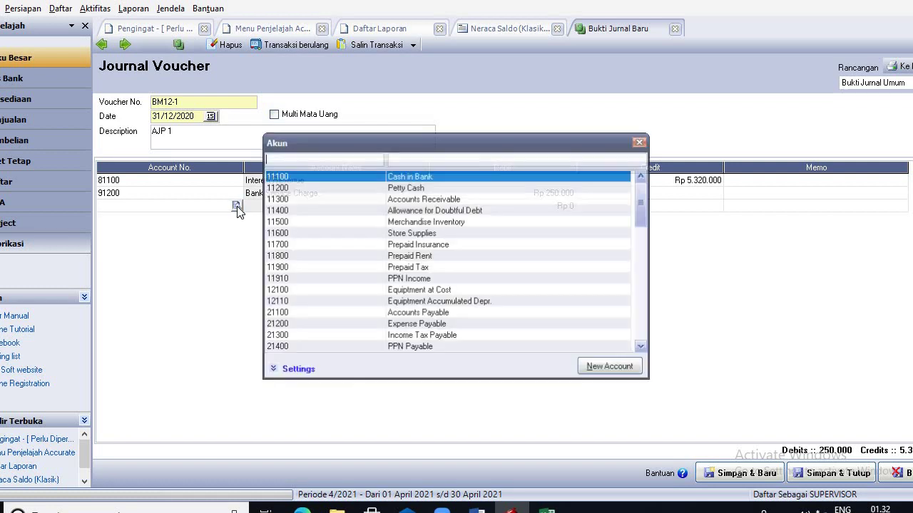
double_click(412, 175)
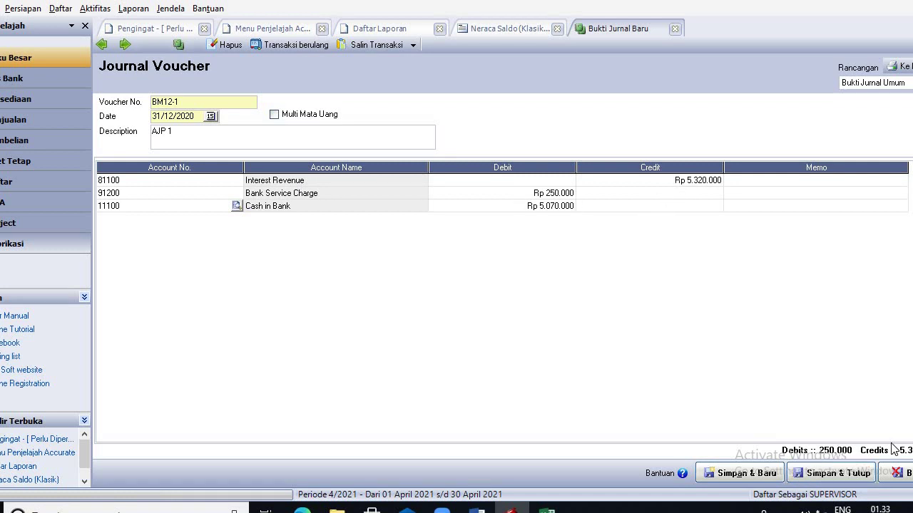
click(631, 211)
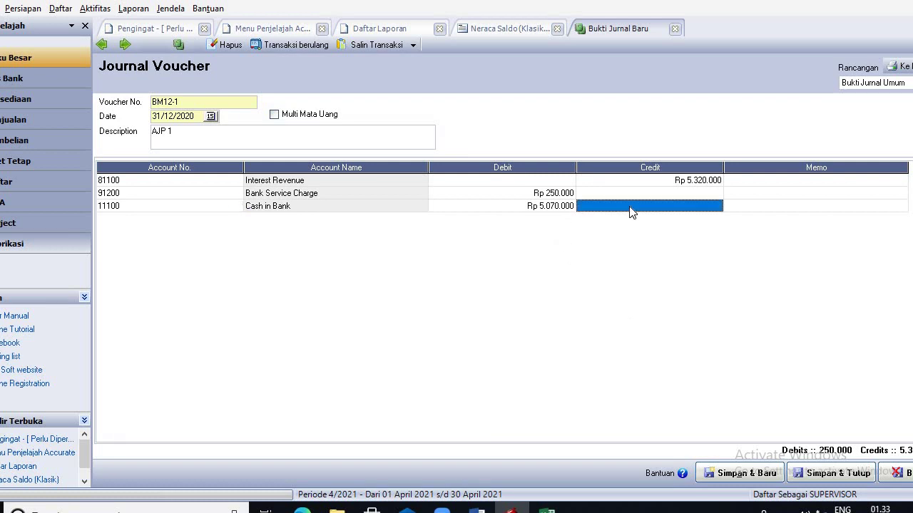
key(Tab)
key(Tab)
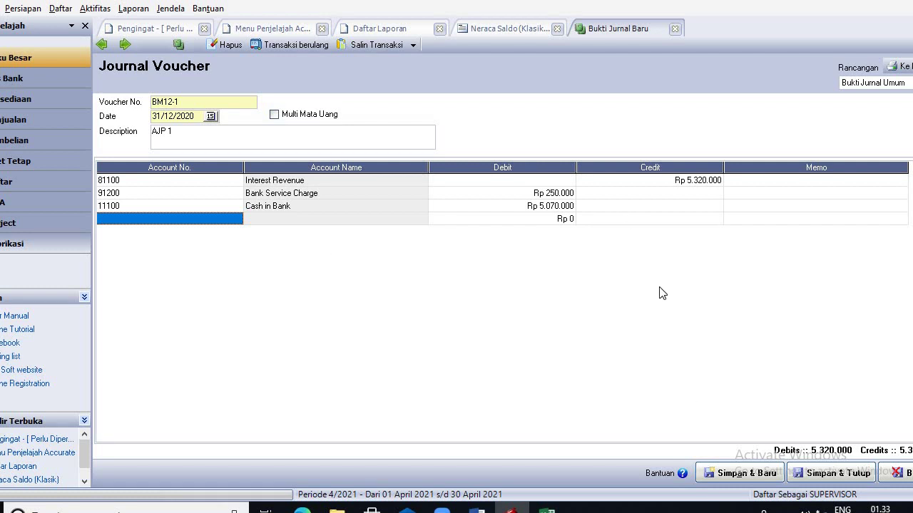
click(838, 476)
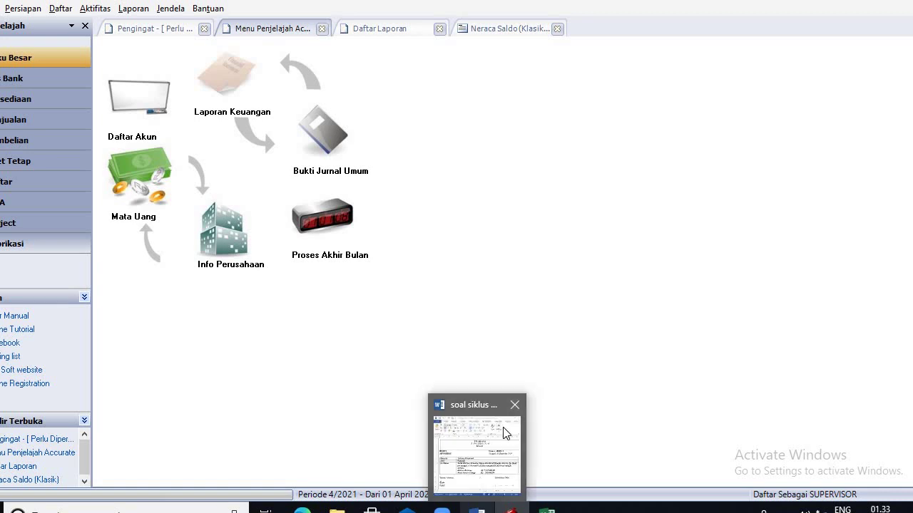
Step: Check the year-end adjustment memo in Word and start a new Journal Voucher in Accurate dated 31/12/2020 with the description AJP 2
click(478, 509)
scroll(644, 280, down, 2)
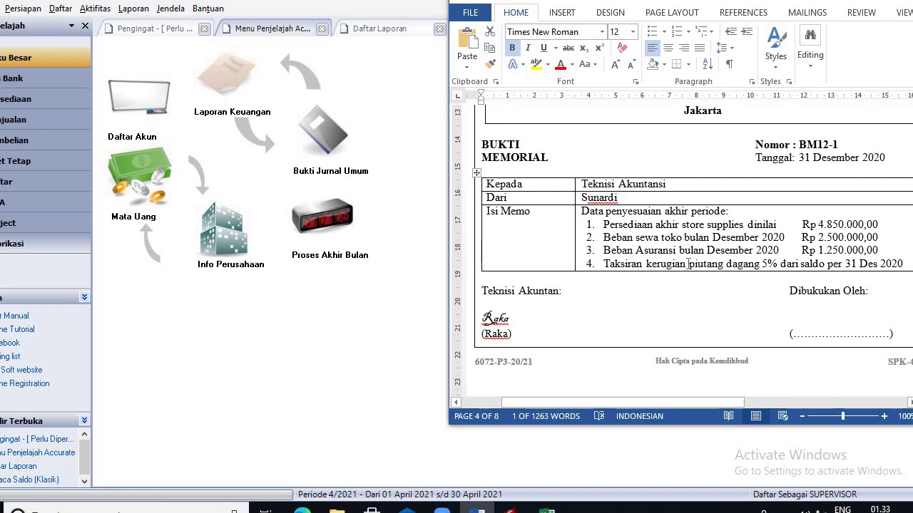
click(281, 303)
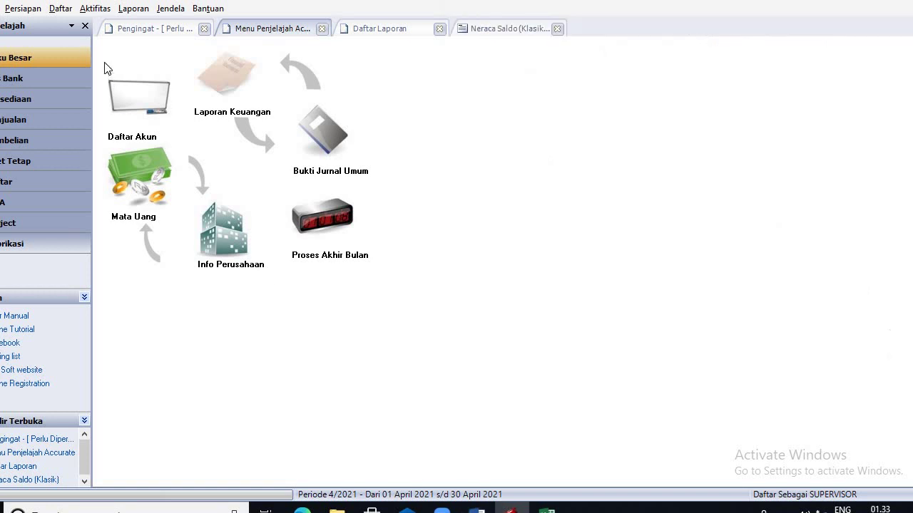
click(334, 143)
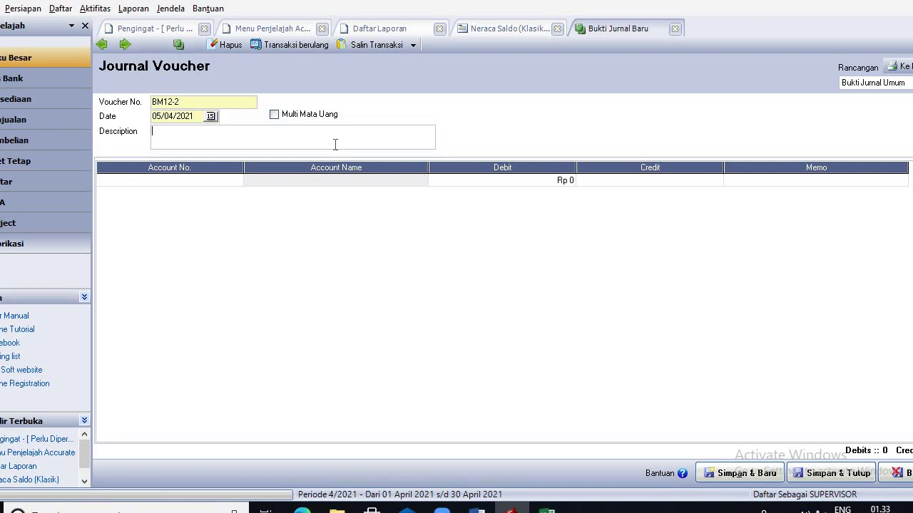
click(199, 116)
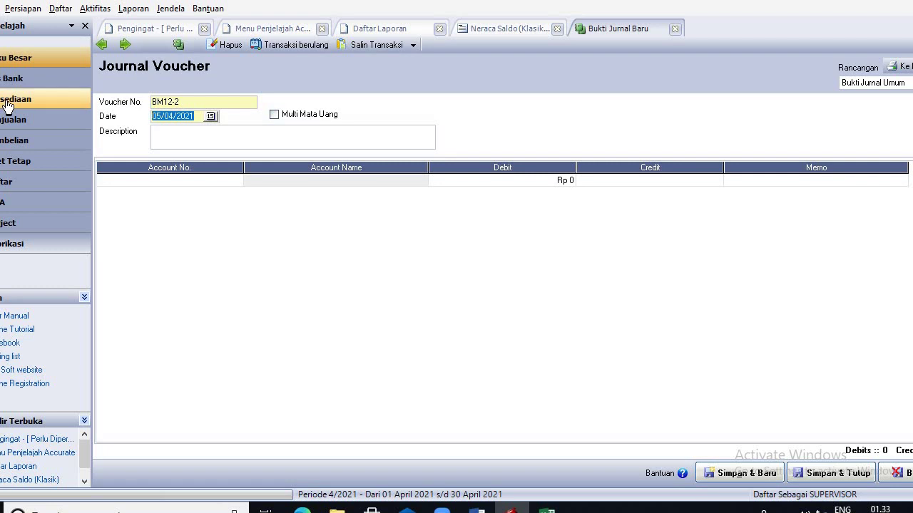
text(31/12/20)
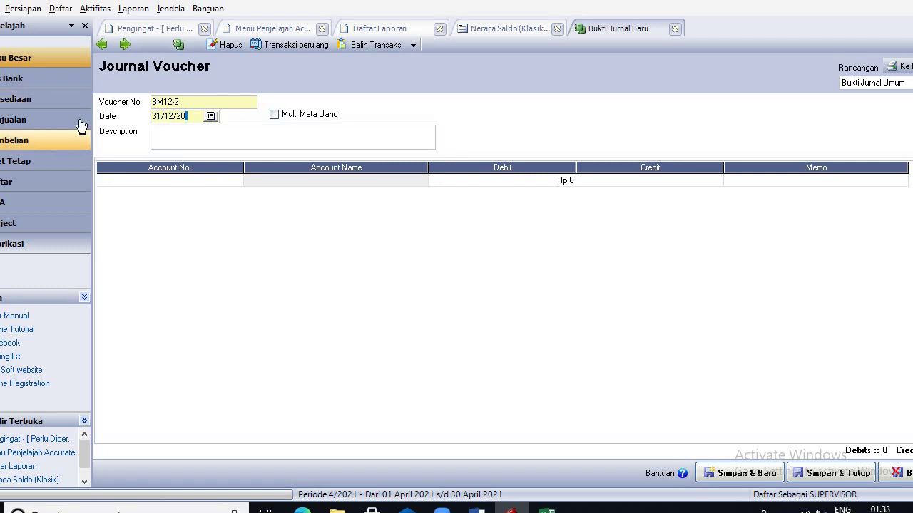
text(20)
click(171, 133)
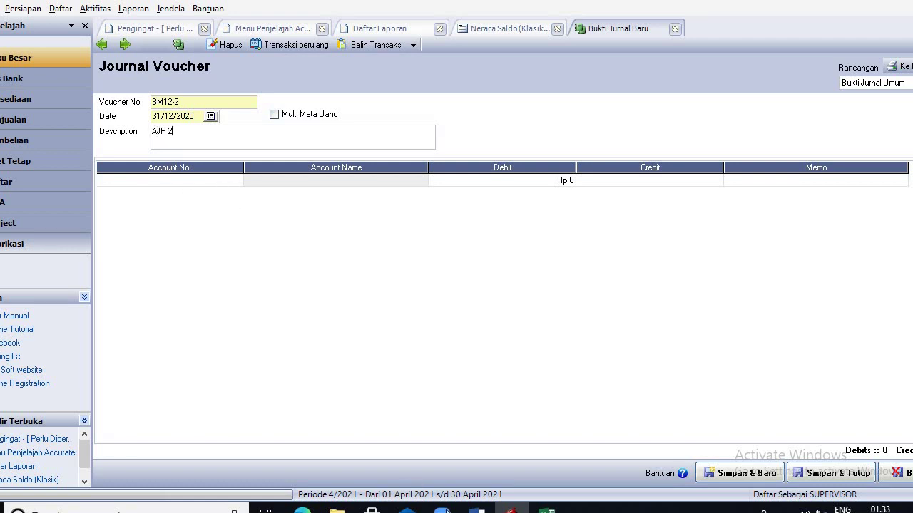
Step: Compare the memo's ending store supplies value in Word with the Store Supplies balance in Accurate's 31 Dec 2020 trial balance
mouse_move(477, 509)
click(479, 485)
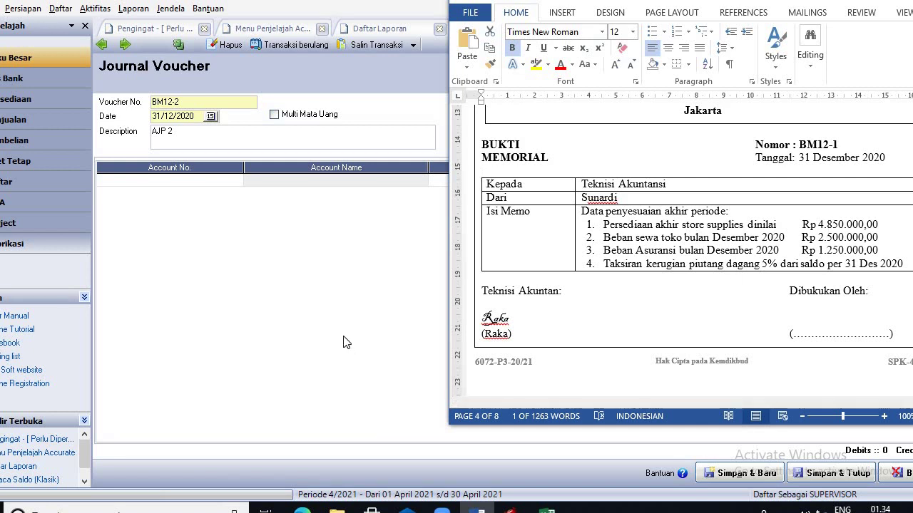
click(353, 358)
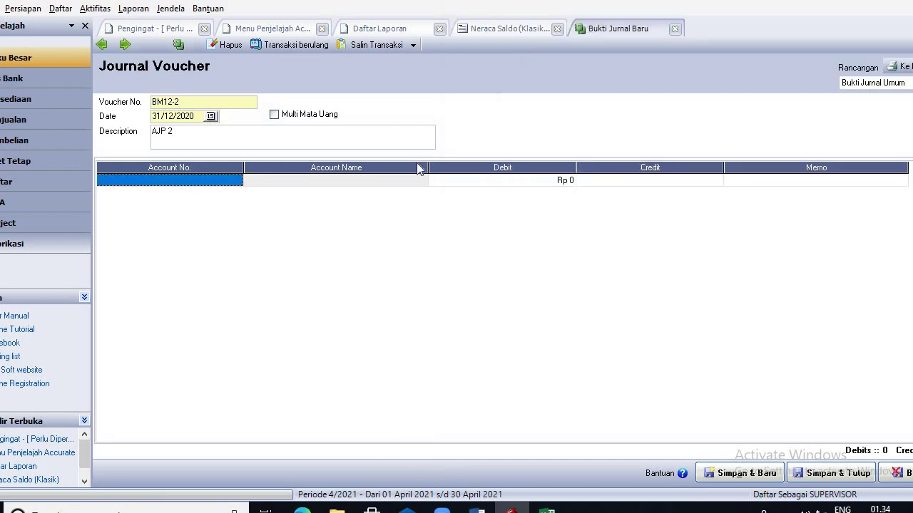
click(491, 29)
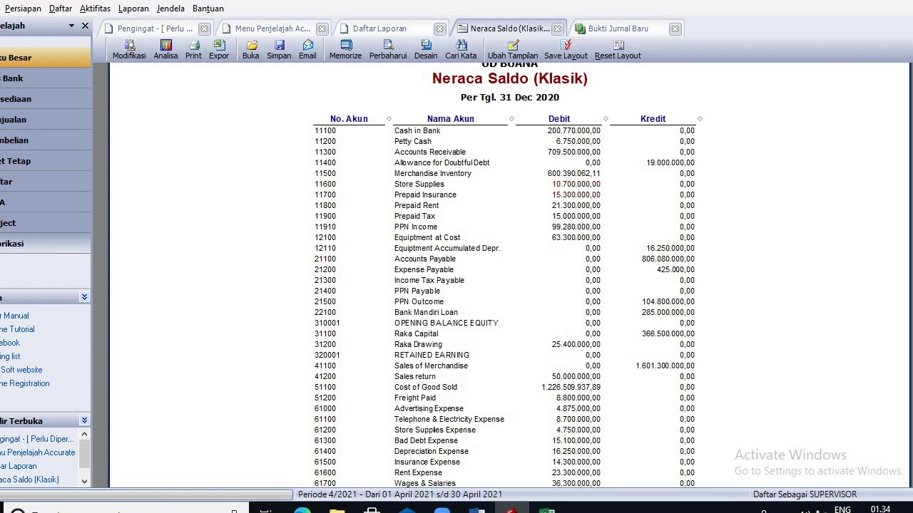
mouse_move(478, 510)
click(477, 445)
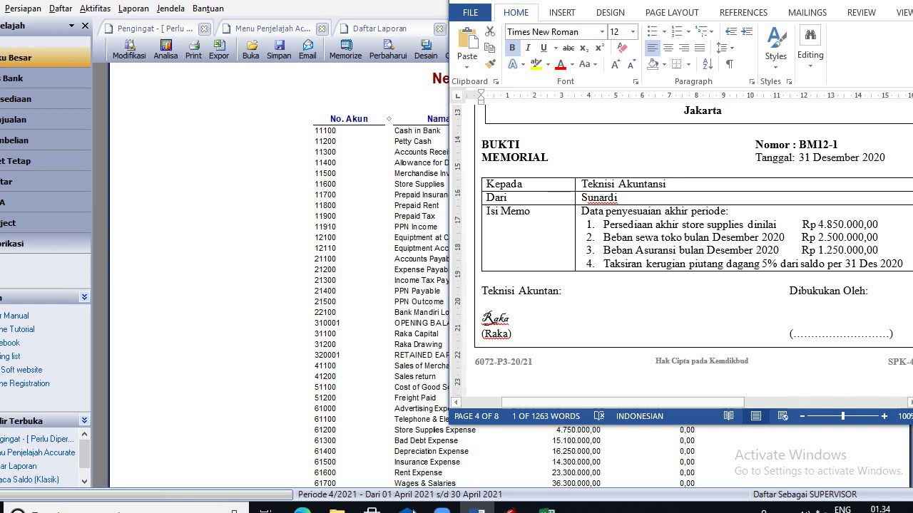
Step: Switch to the blank Excel workbook and enter the trial balance's Store Supplies amount, 10700000, in cell E2
mouse_move(546, 509)
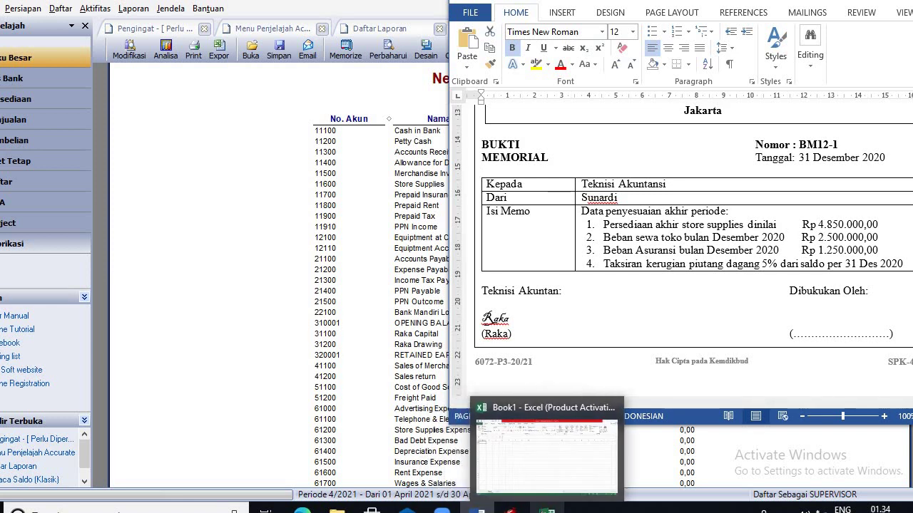
click(534, 474)
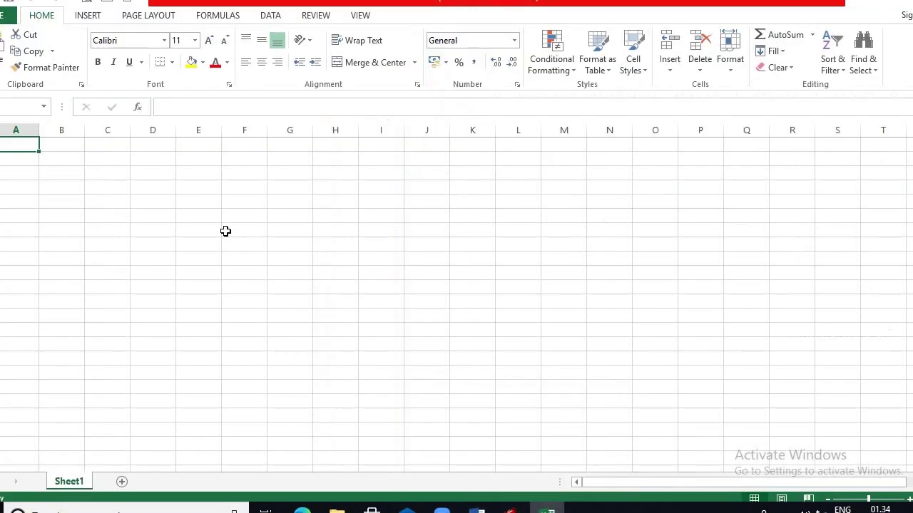
click(193, 153)
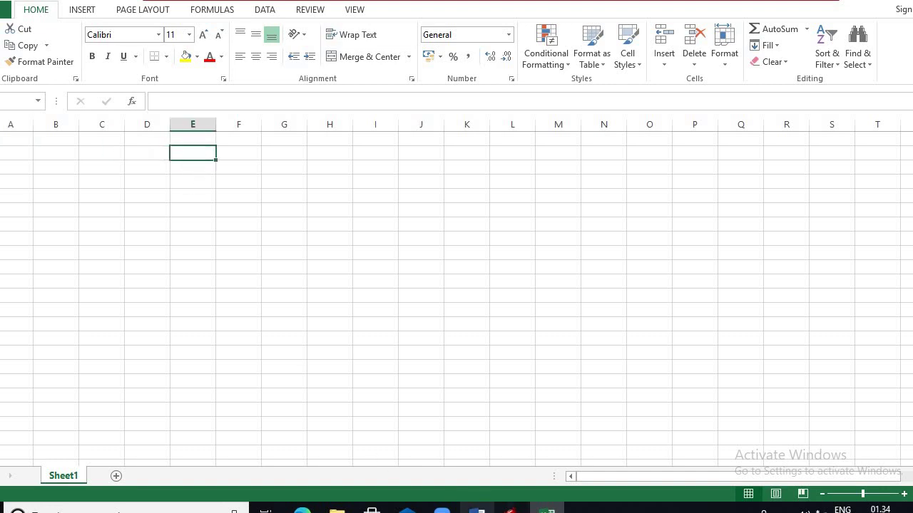
mouse_move(513, 509)
click(508, 479)
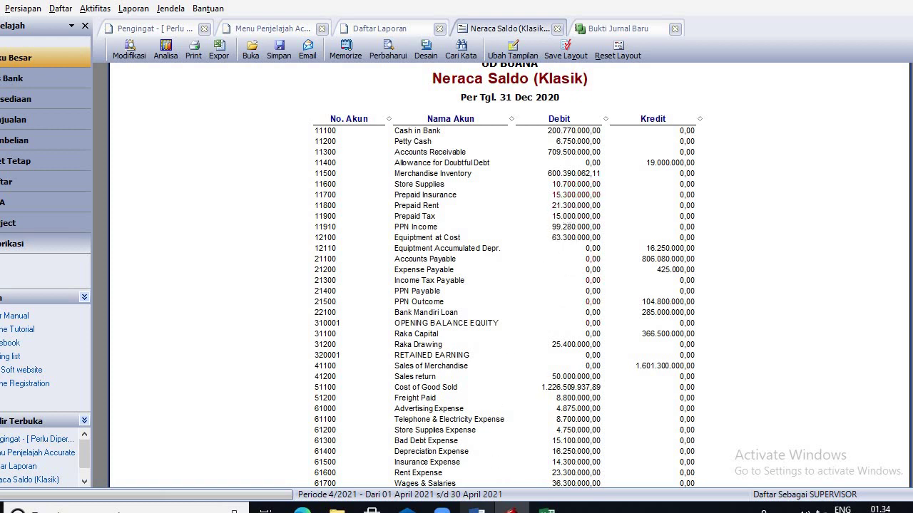
mouse_move(547, 509)
click(540, 479)
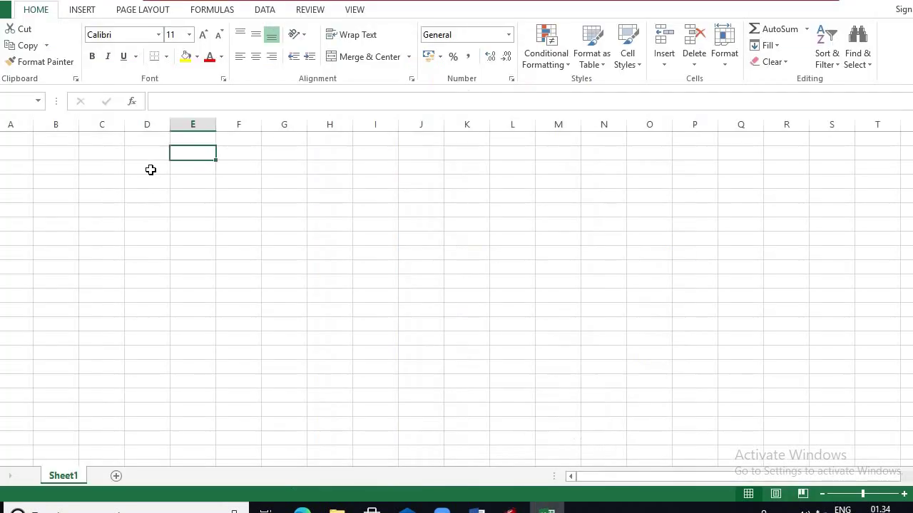
text(10700)
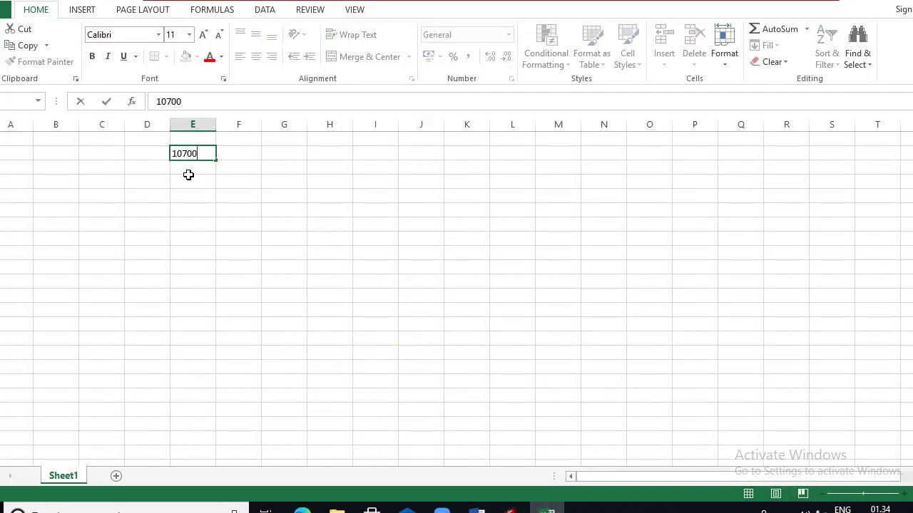
text(000)
click(234, 154)
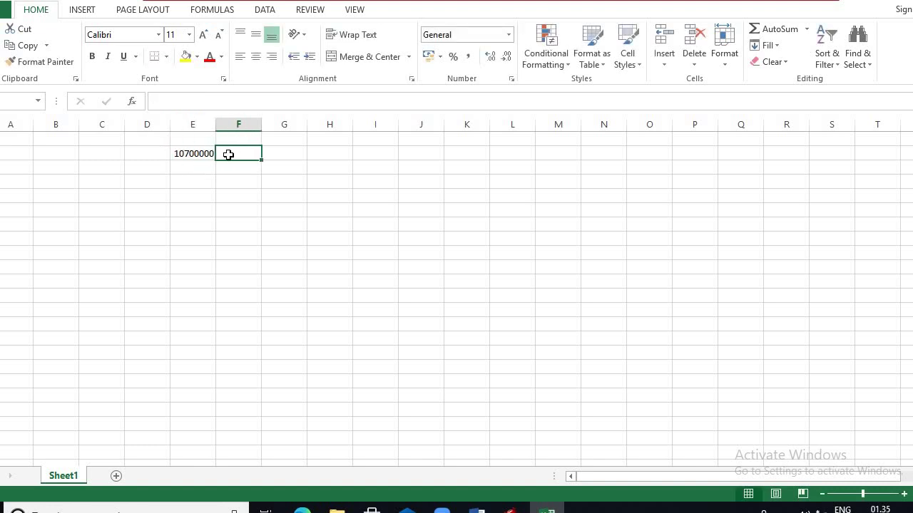
click(197, 153)
click(206, 103)
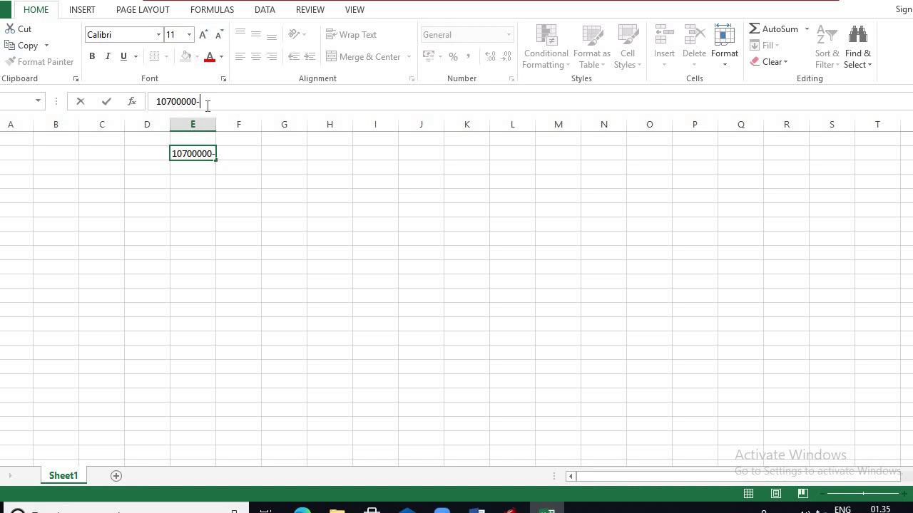
text(-4850000)
key(Return)
click(187, 153)
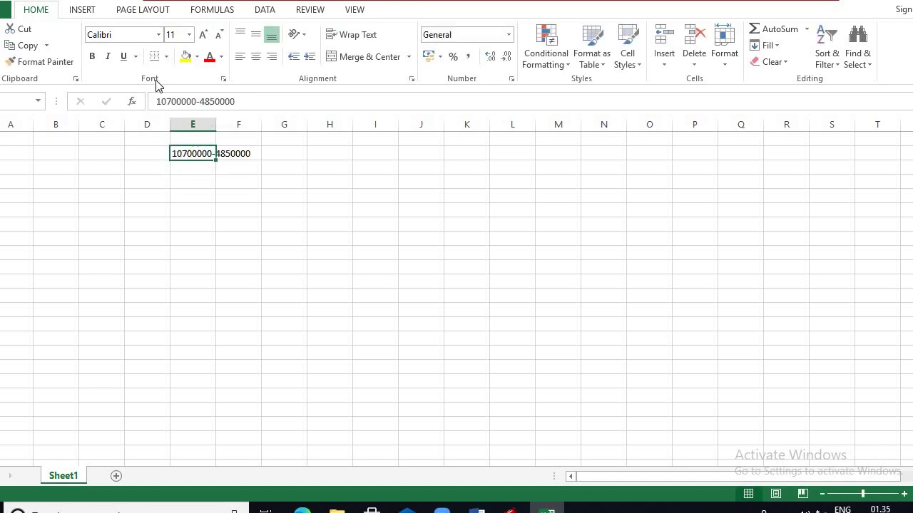
click(157, 101)
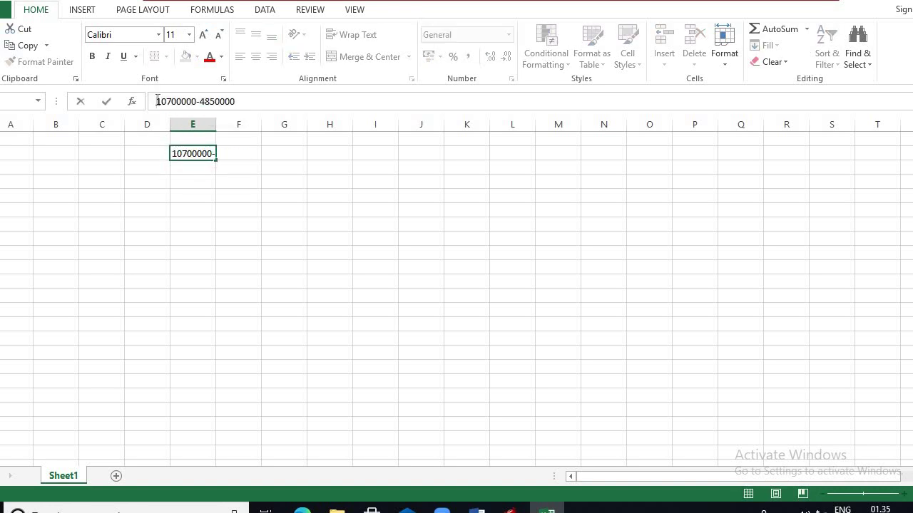
text(=)
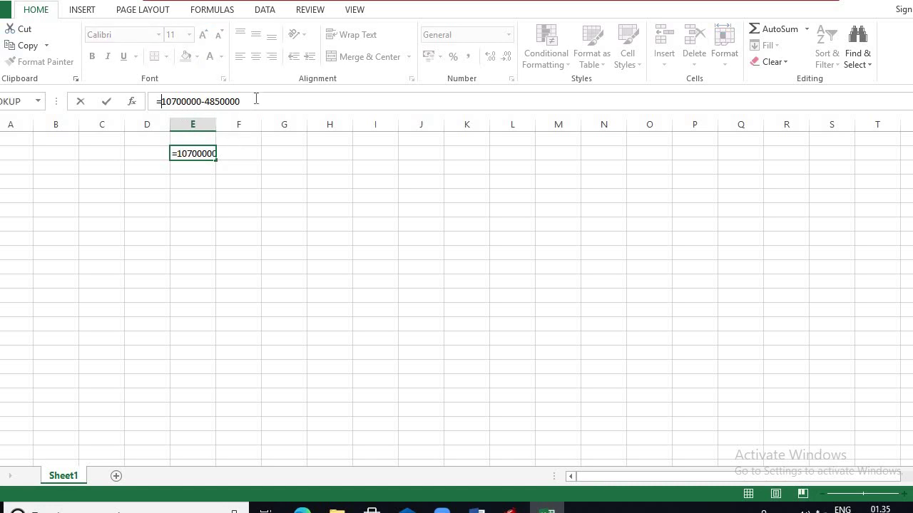
key(Return)
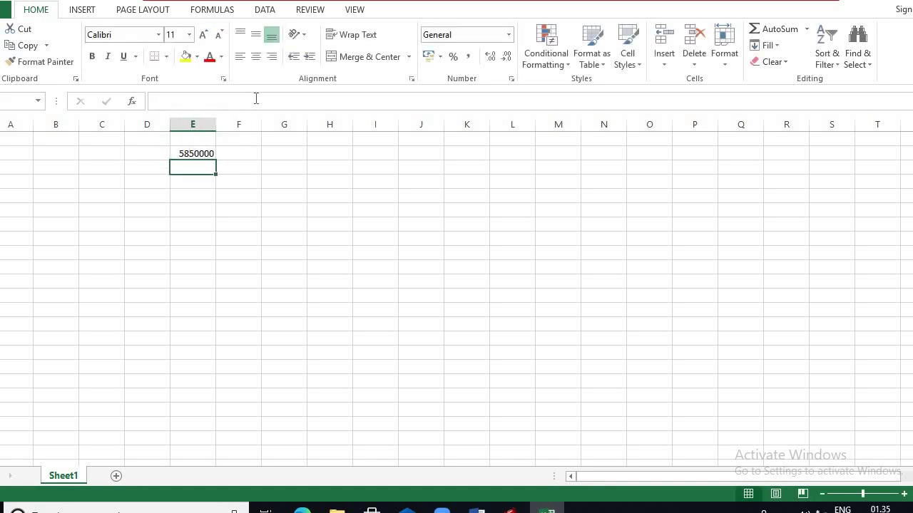
Step: Format the store supplies used result in cell E2 with the Accounting number format
click(206, 153)
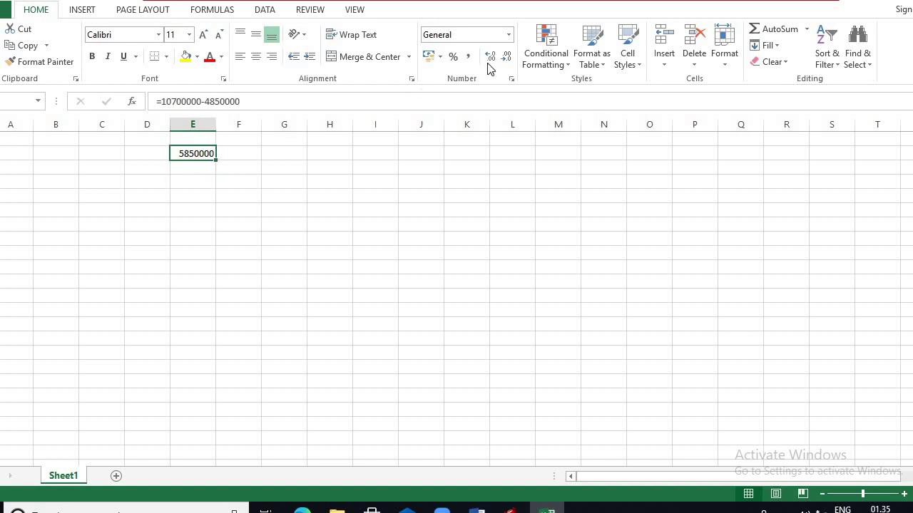
click(508, 34)
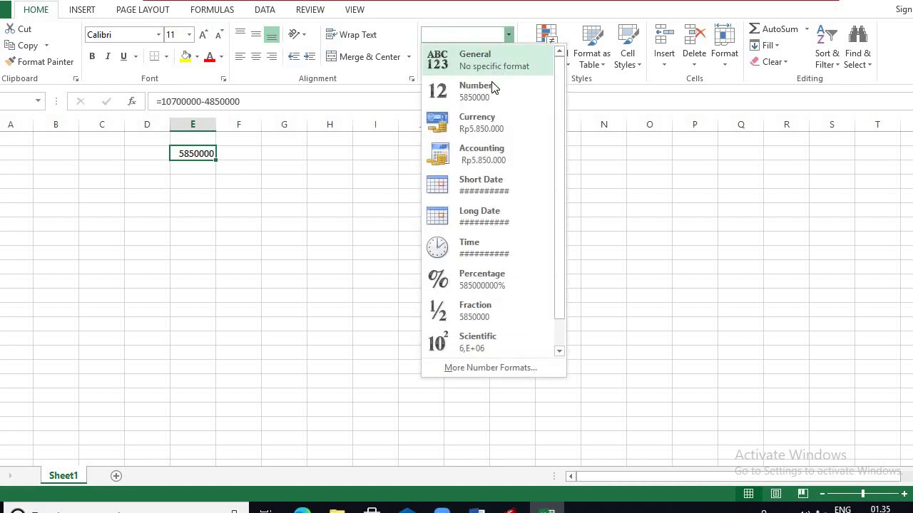
click(482, 154)
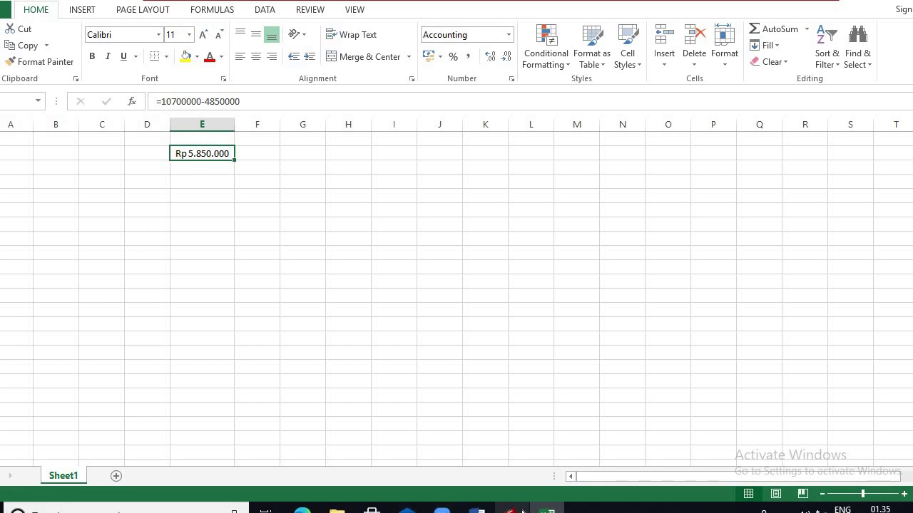
Step: Switch back to the AJP 2 Journal Voucher in Accurate and set account 61200 Store Supplies Expense on its first line
mouse_move(511, 508)
click(511, 452)
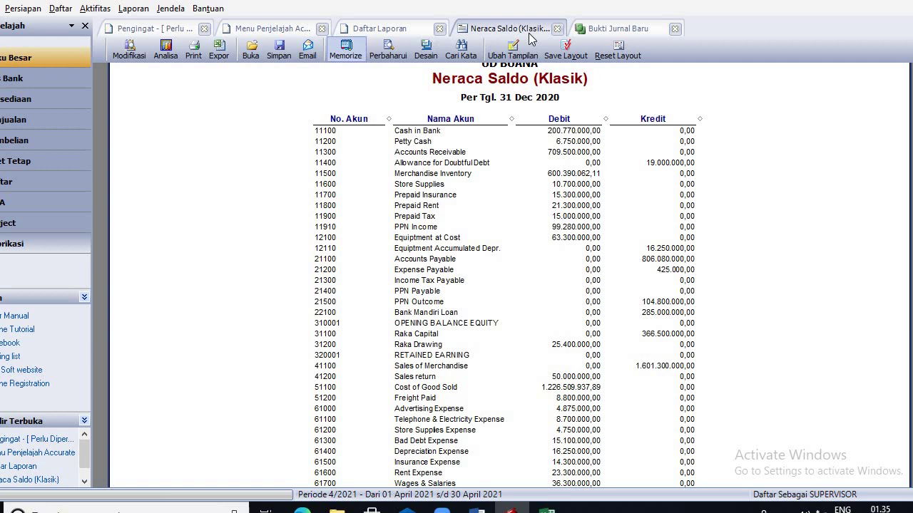
click(631, 30)
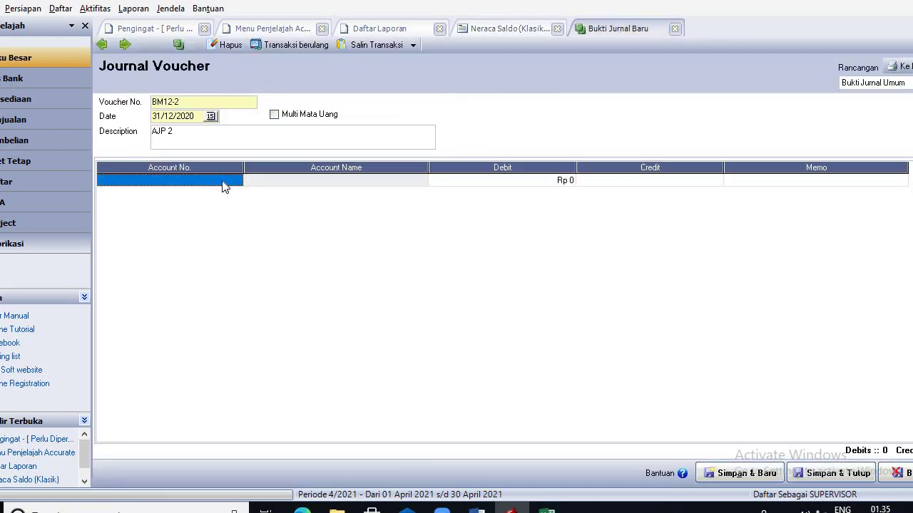
click(236, 181)
click(237, 181)
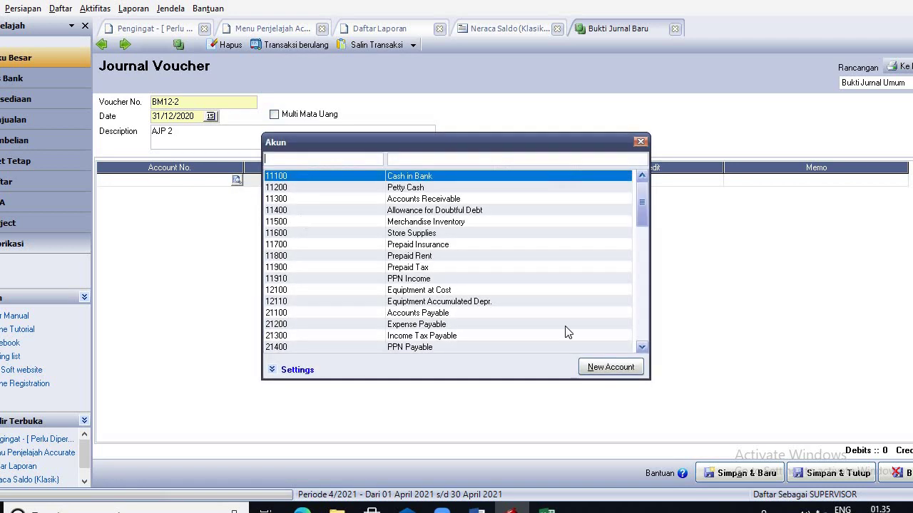
click(641, 348)
drag(641, 348, 642, 348)
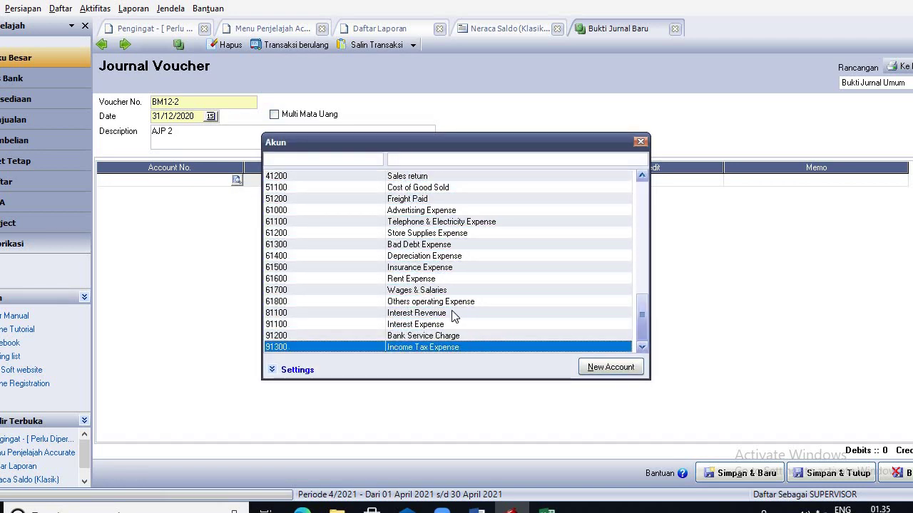
double_click(437, 236)
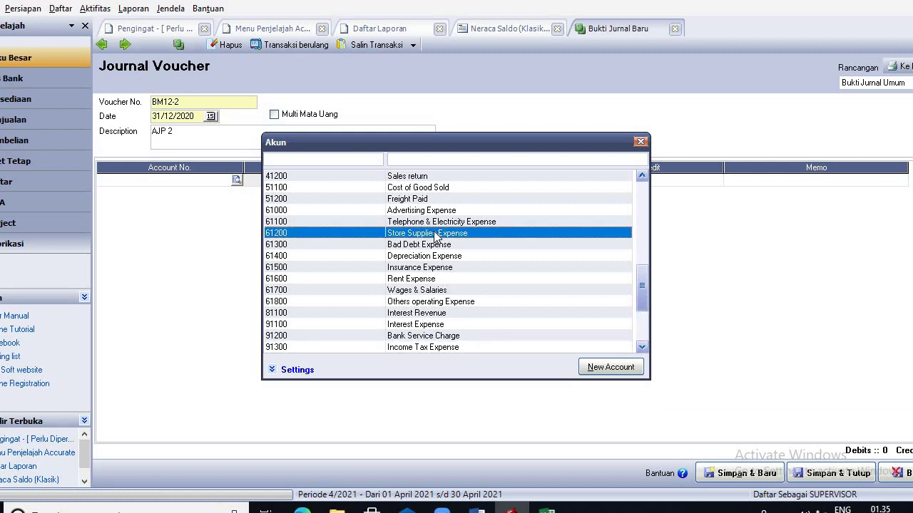
Step: Enter a debit of 5850000 for the Store Supplies Expense line and move on to a new voucher line
click(499, 181)
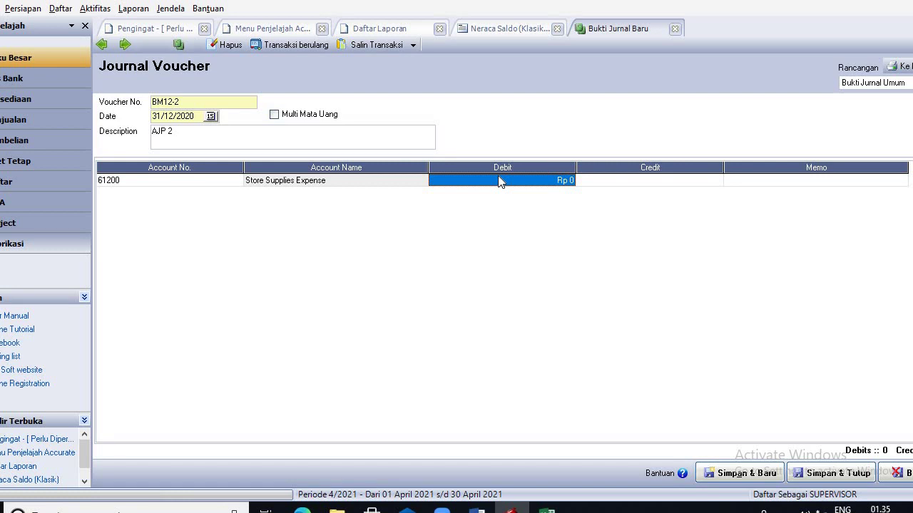
text(5.)
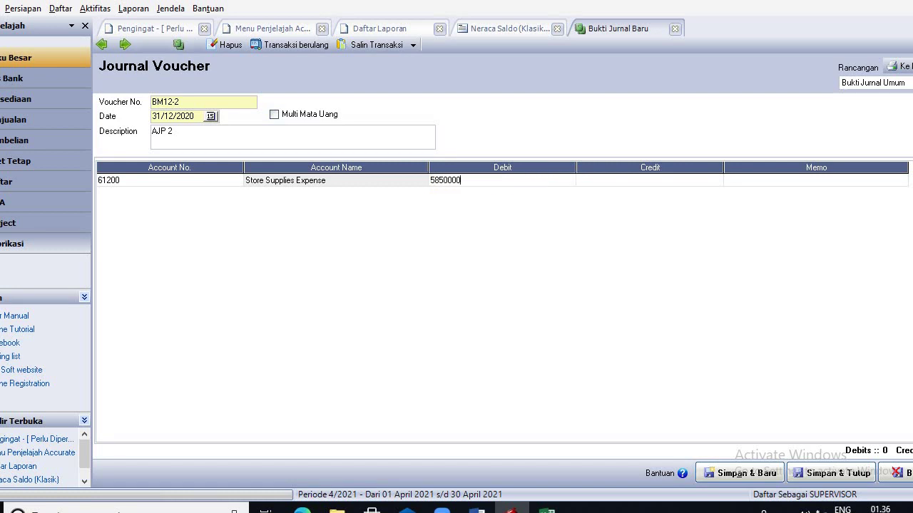
text(850.000)
key(Tab)
key(Tab)
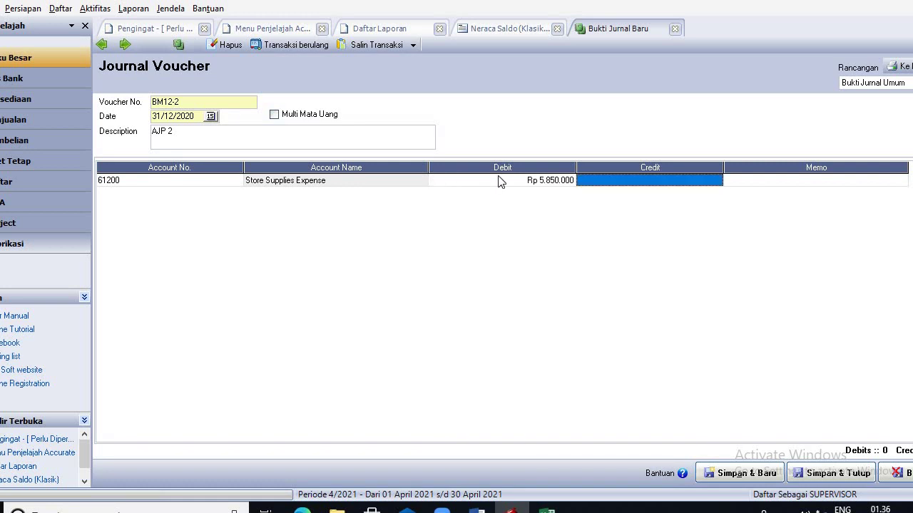
key(Tab)
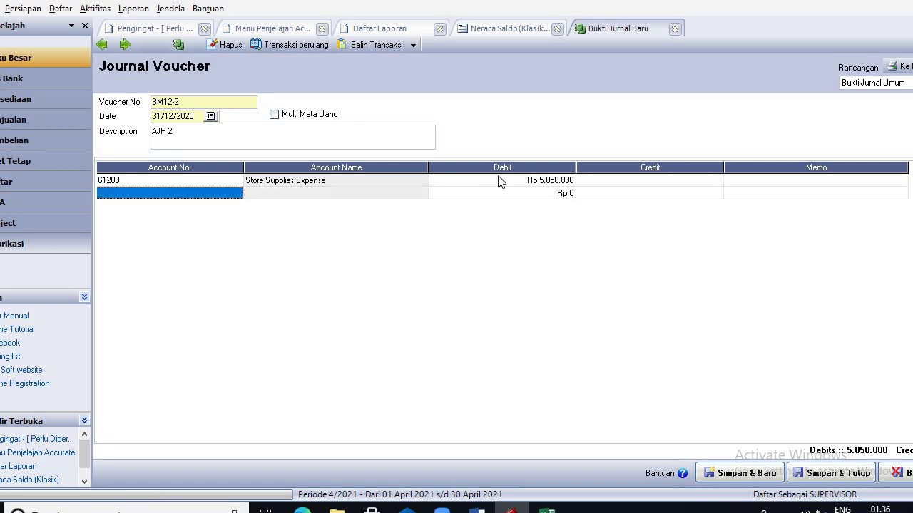
Step: Choose account 11600 Store Supplies on the voucher's second line as the credit side of the entry
click(235, 197)
click(237, 194)
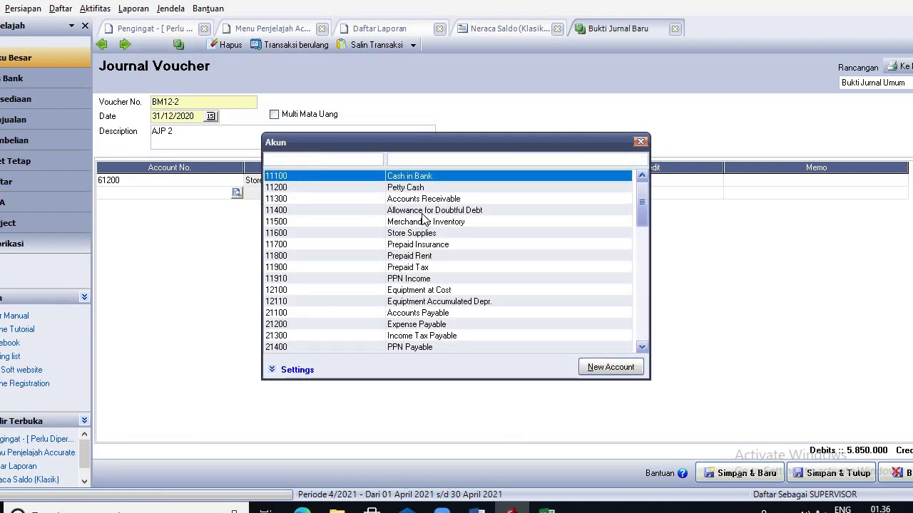
double_click(418, 233)
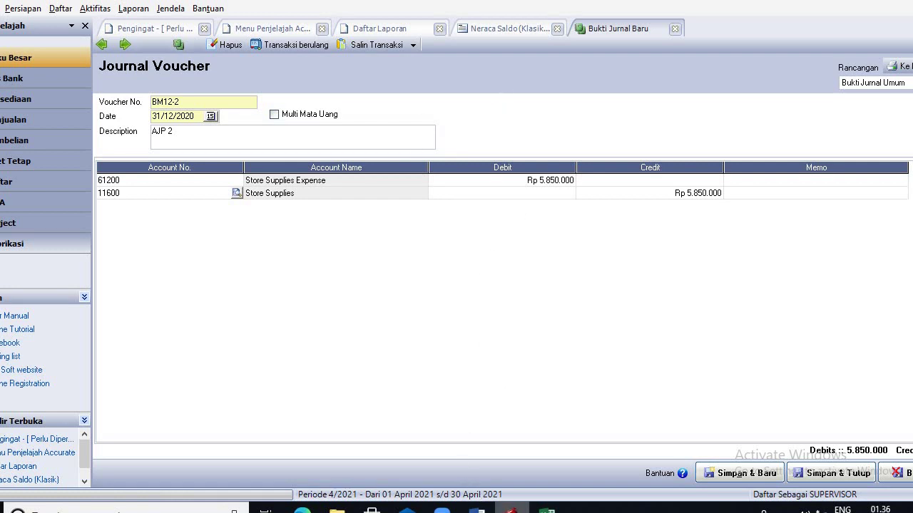
Step: Revisit the trial balance, switch to Excel and enter the supplies balance 10700000 in E4 and the ending value 4850000 in F4
click(507, 29)
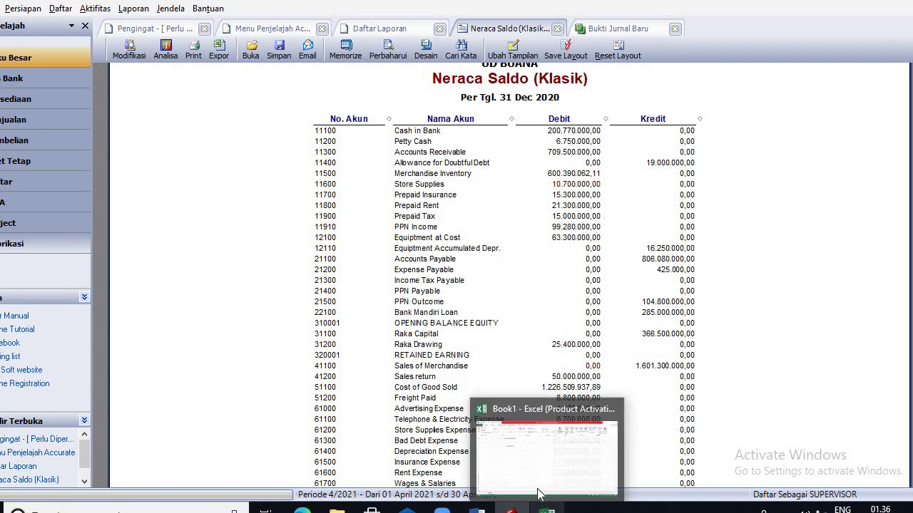
click(539, 494)
click(205, 185)
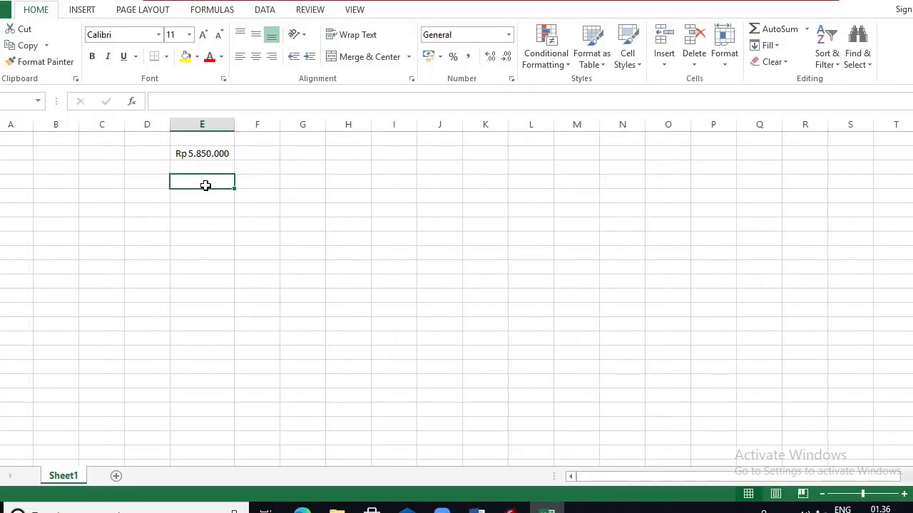
click(203, 153)
click(206, 181)
text(10)
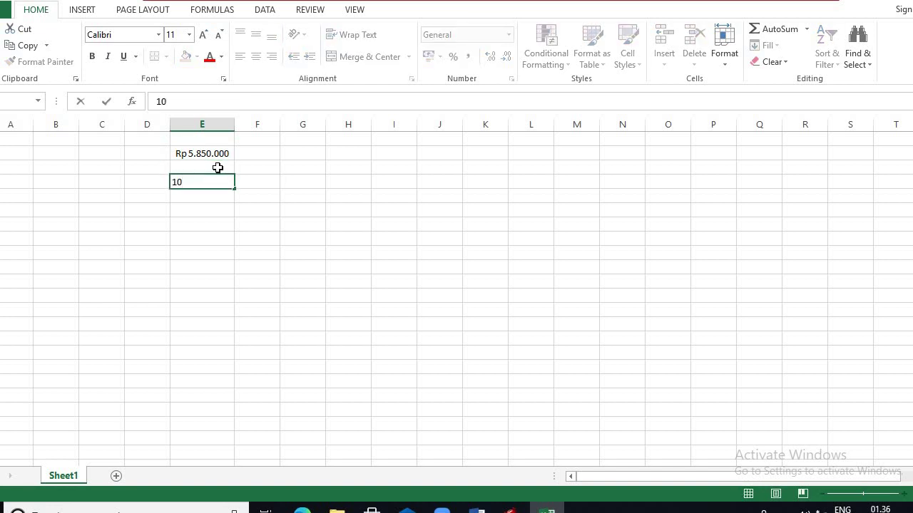
text(700000)
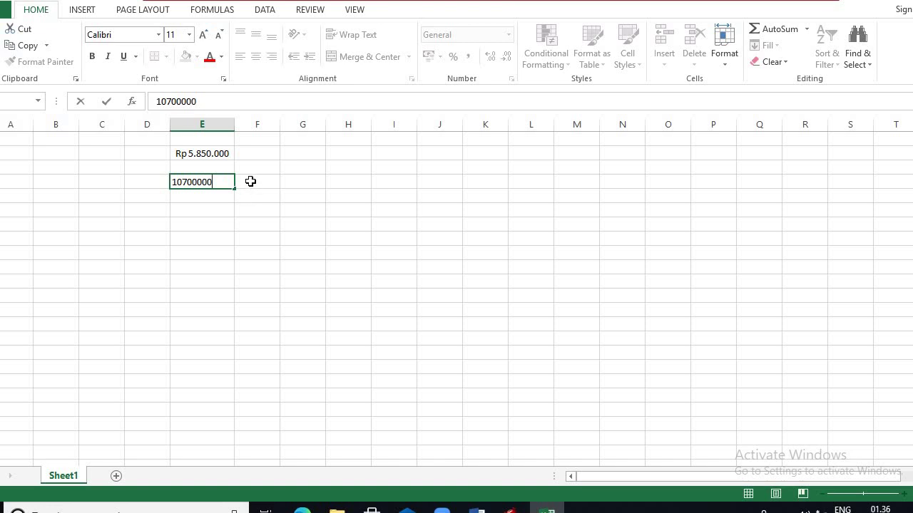
key(Tab)
click(198, 154)
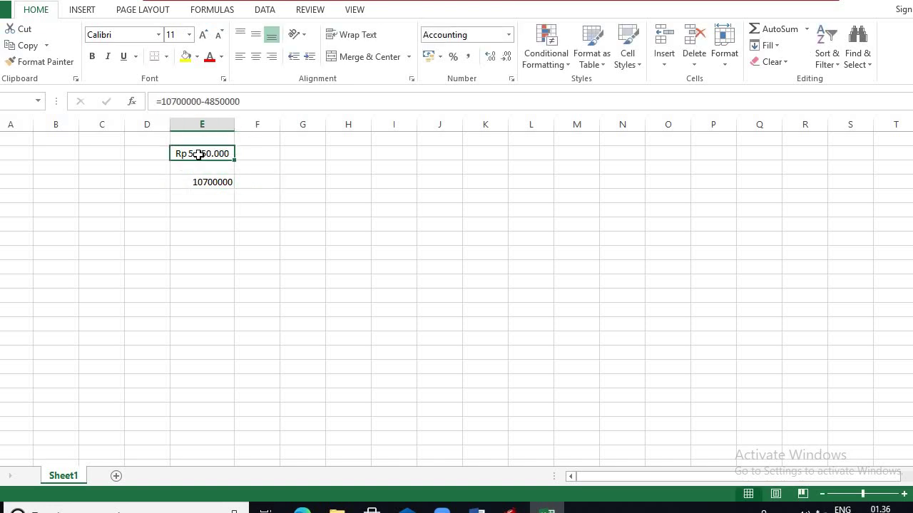
click(265, 181)
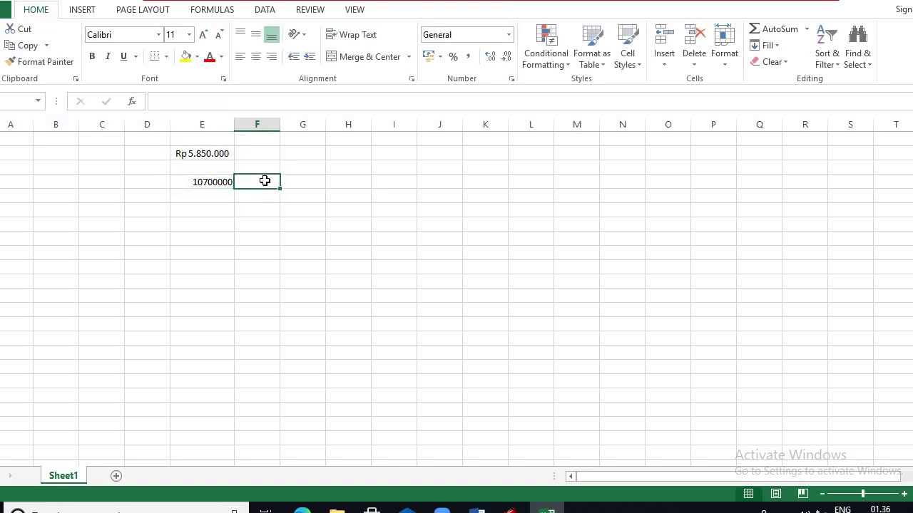
text(4)
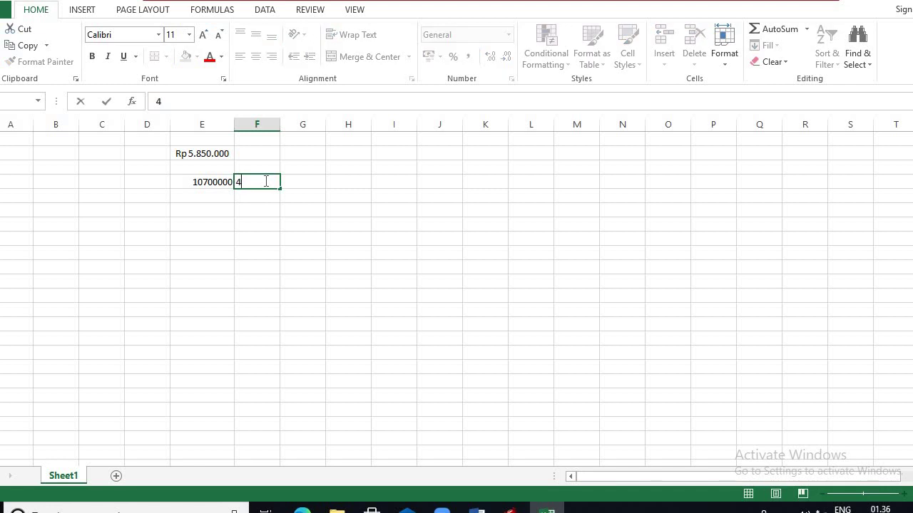
text(850000)
Step: Format cells E4 and F4 with the Accounting number format
drag(214, 184, 246, 183)
click(511, 36)
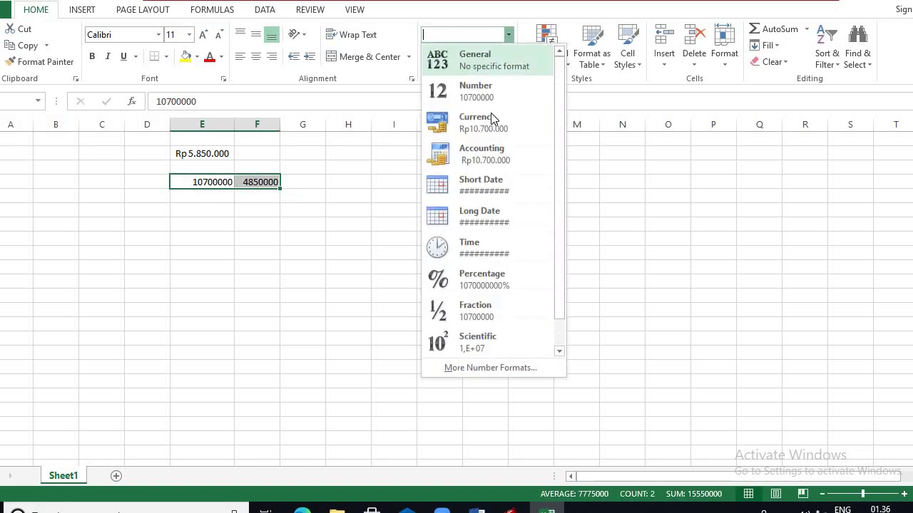
click(482, 151)
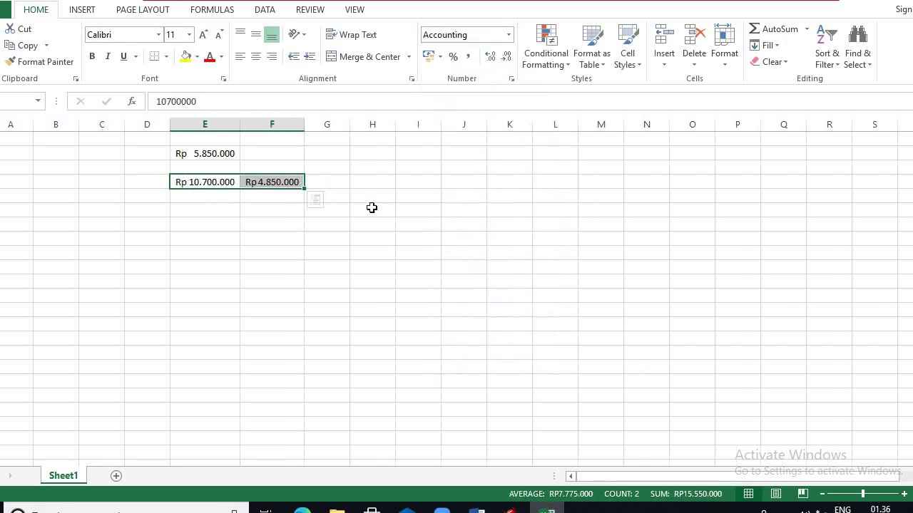
Step: Compare the Excel supplies figures with the AJP 2 voucher's Store Supplies credit in Accurate and the adjustment items in the Word memo
click(209, 182)
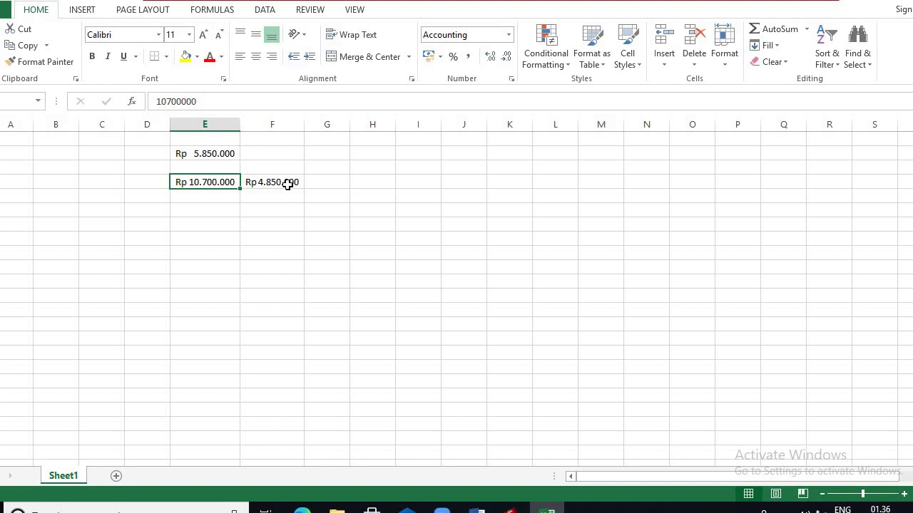
click(287, 184)
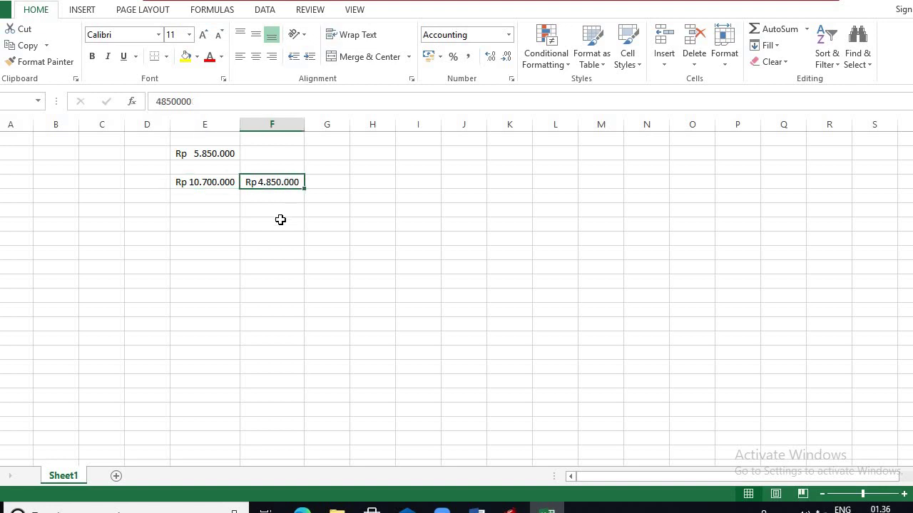
click(214, 153)
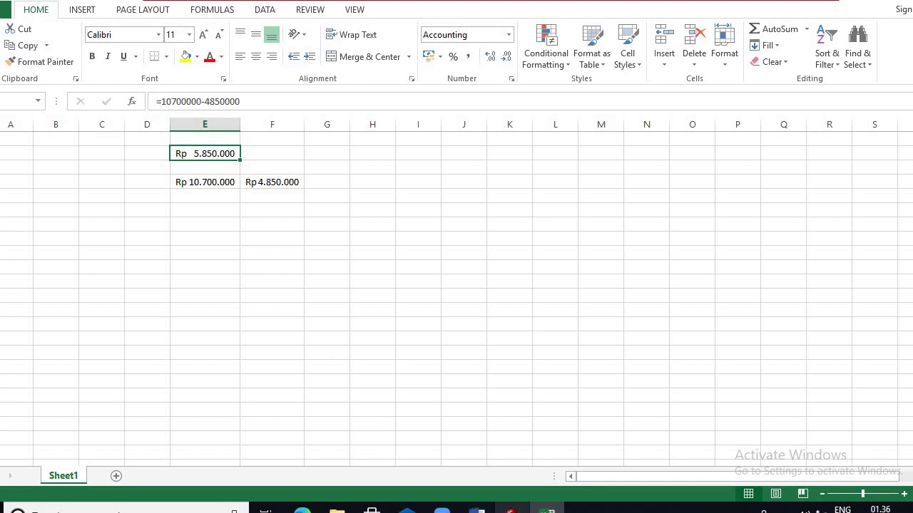
click(498, 438)
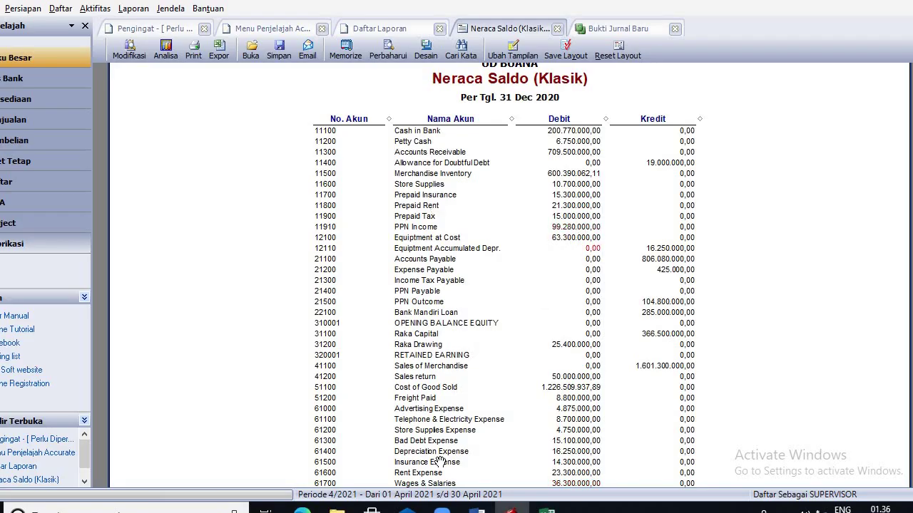
click(614, 29)
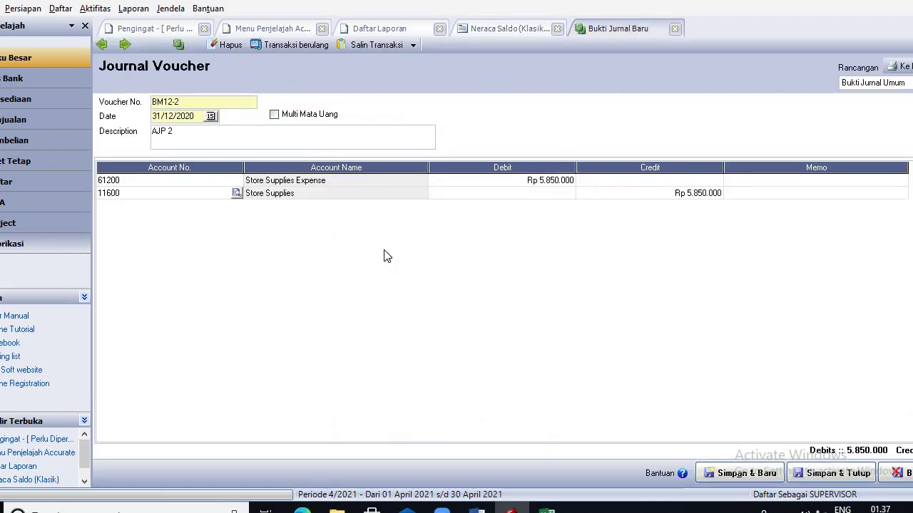
click(709, 193)
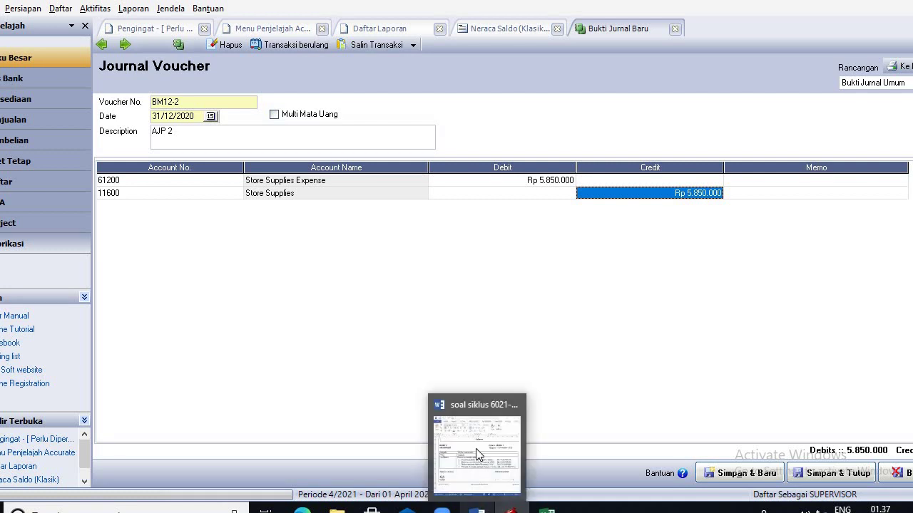
click(481, 508)
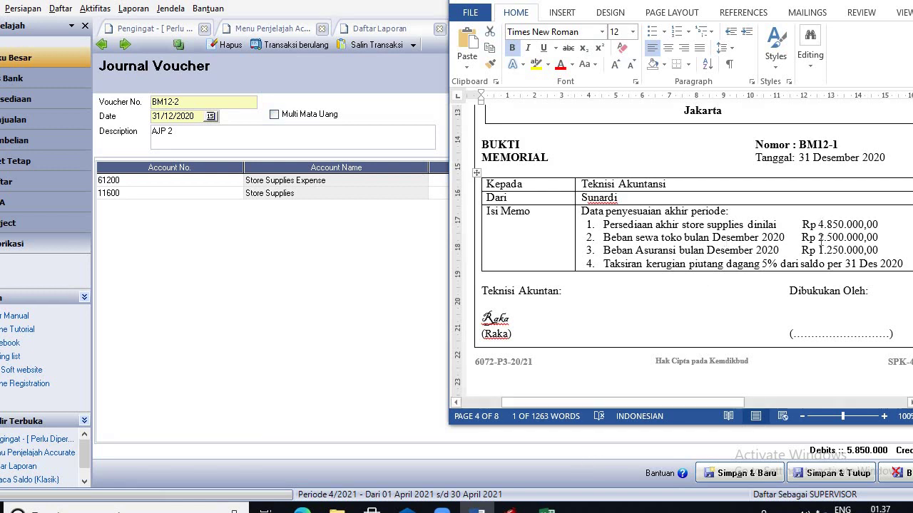
click(397, 311)
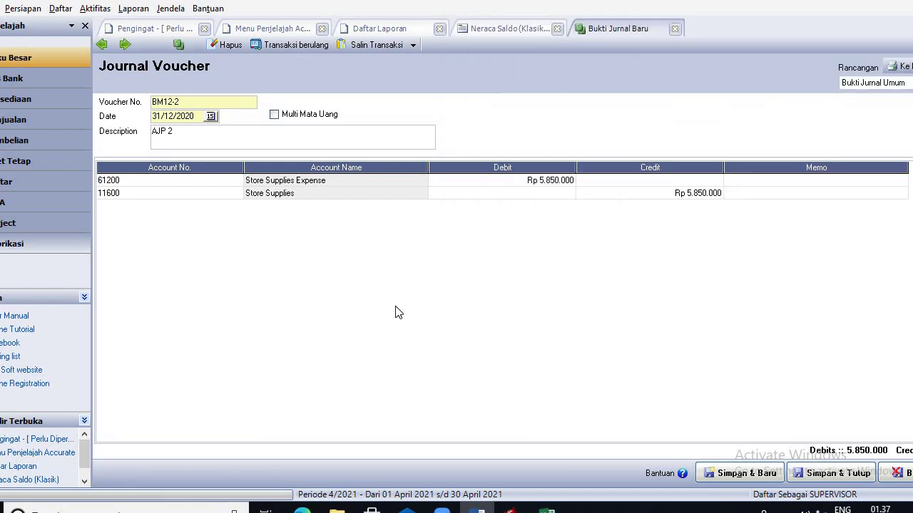
Step: Add a third line to the AJP 2 voucher with account 61600 Rent Expense
click(757, 193)
key(Tab)
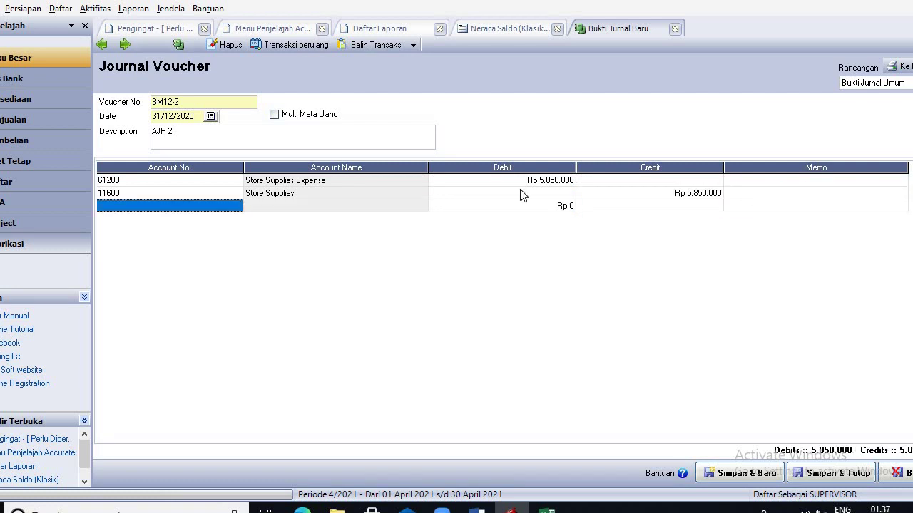
click(239, 210)
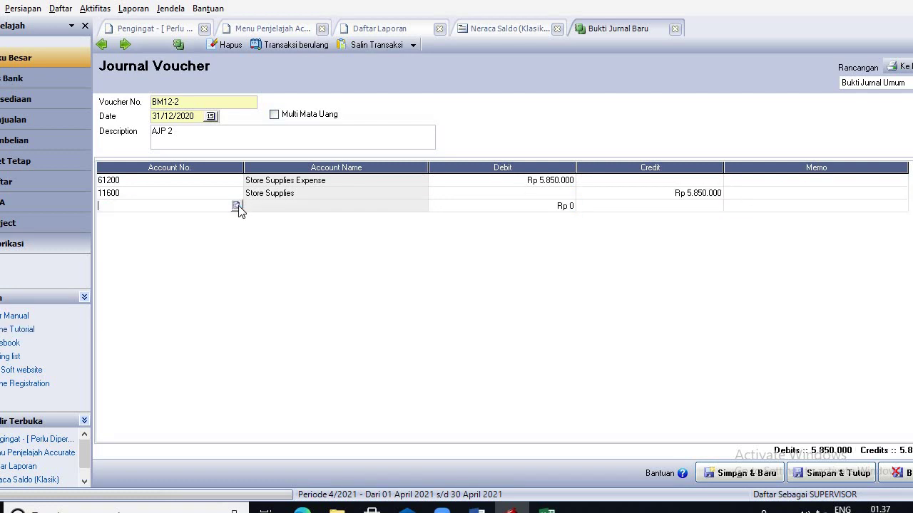
click(236, 206)
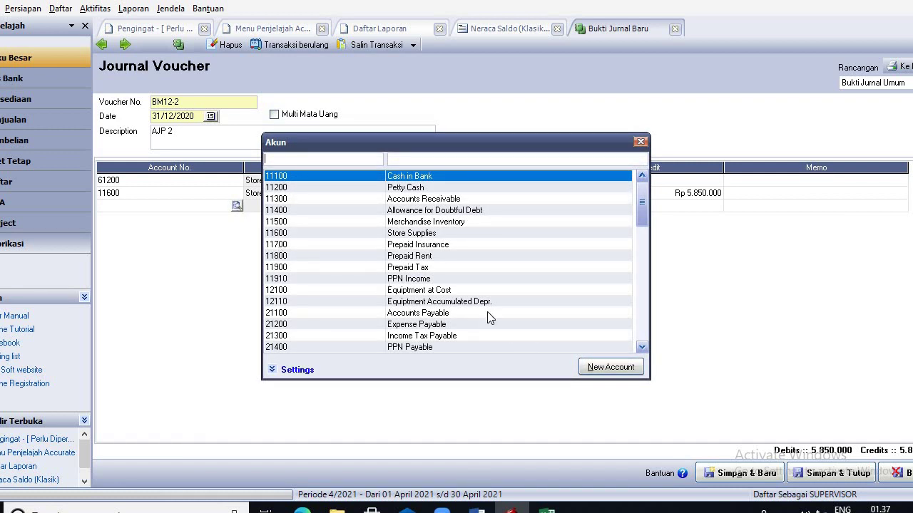
click(642, 348)
scroll(642, 347, down, 7)
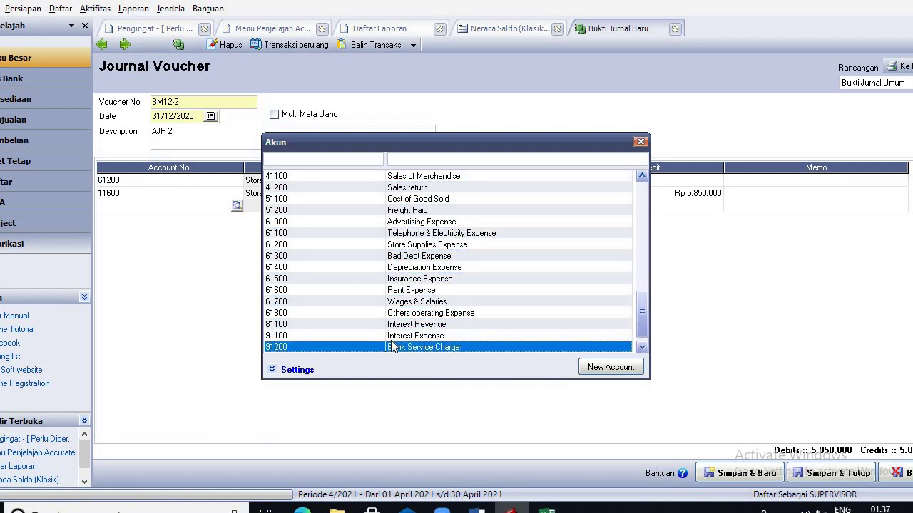
double_click(417, 291)
click(505, 208)
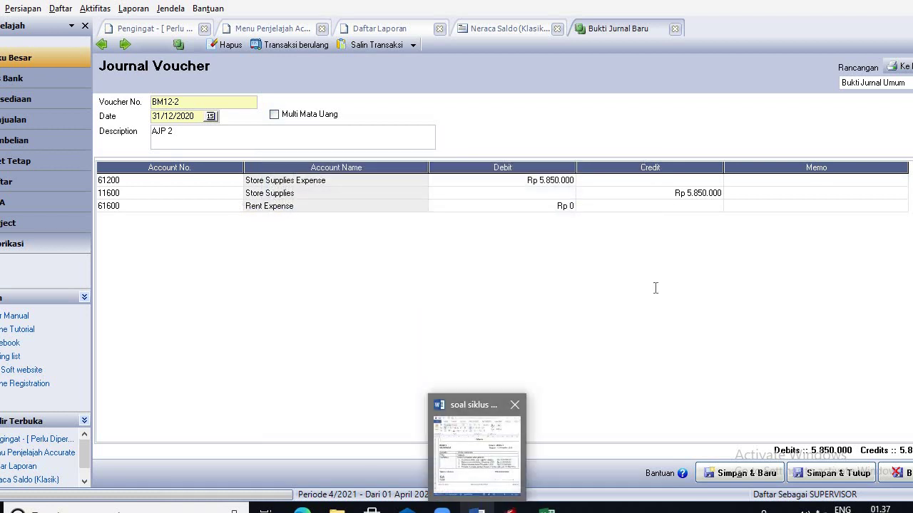
Step: Consult the December store rent item in the Word memo and enter 2500000 as the Rent Expense debit in Accurate
click(478, 510)
click(376, 275)
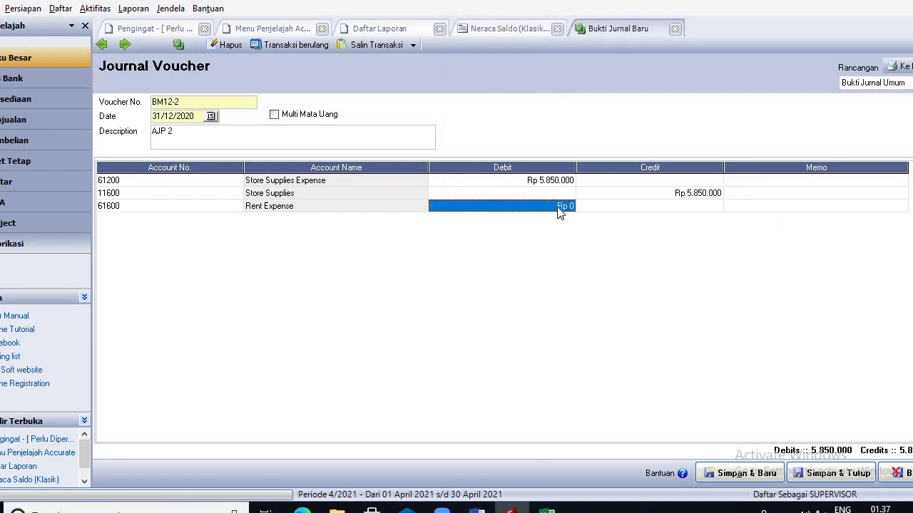
text(2.5)
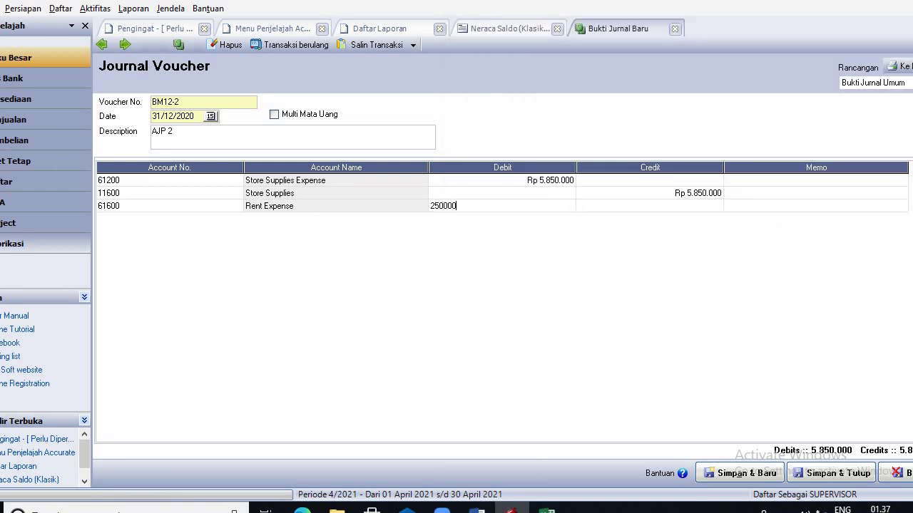
text(00.000)
key(Tab)
key(Tab)
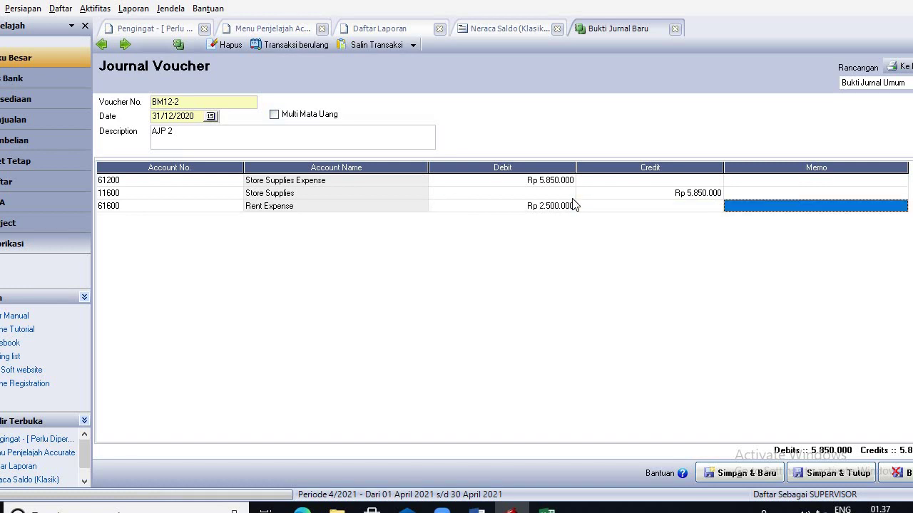
Step: Add a fourth voucher line with account 11800 Prepaid Rent as the credit side of the rent entry
key(Tab)
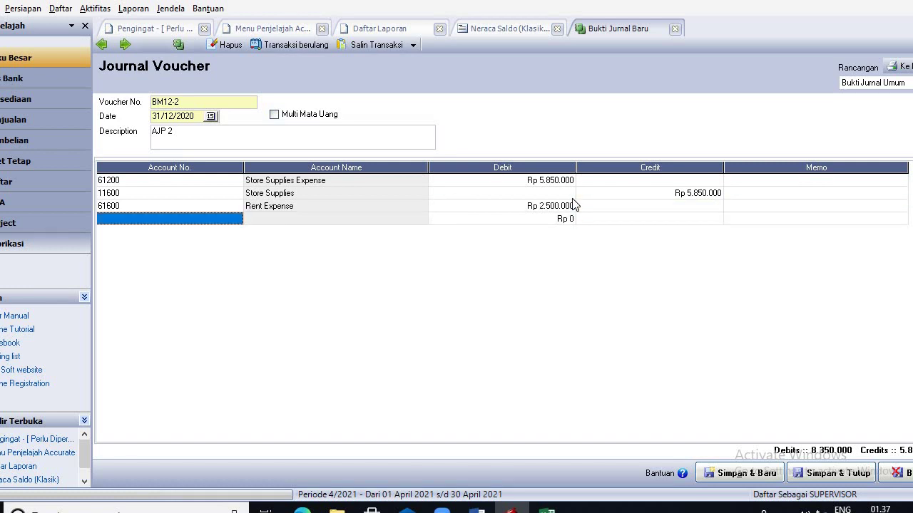
click(230, 223)
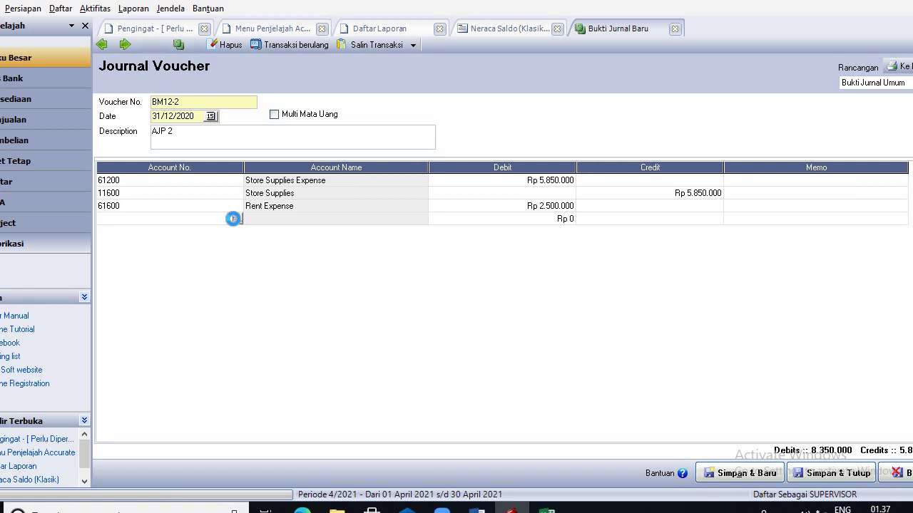
click(236, 219)
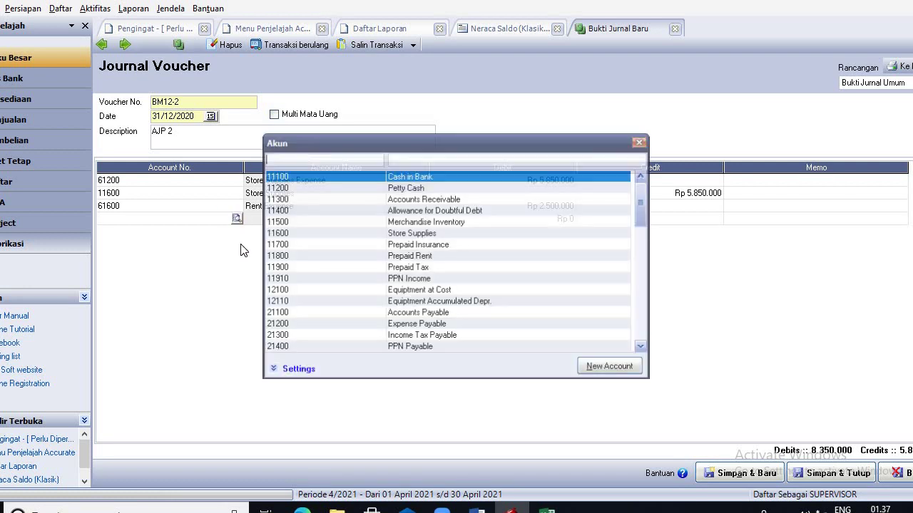
double_click(421, 257)
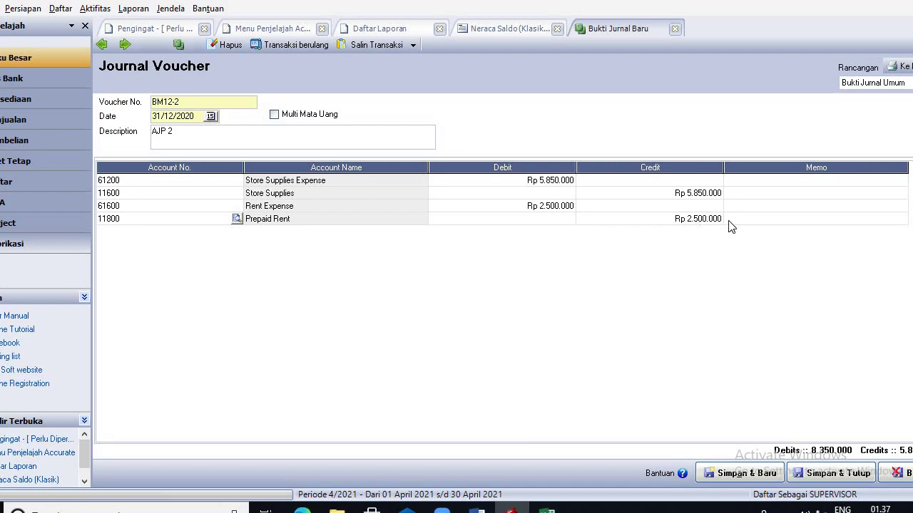
Step: Check the next adjustment item in the Word memo and add account 61500 Insurance Expense on the voucher's fifth line in Accurate
mouse_move(477, 509)
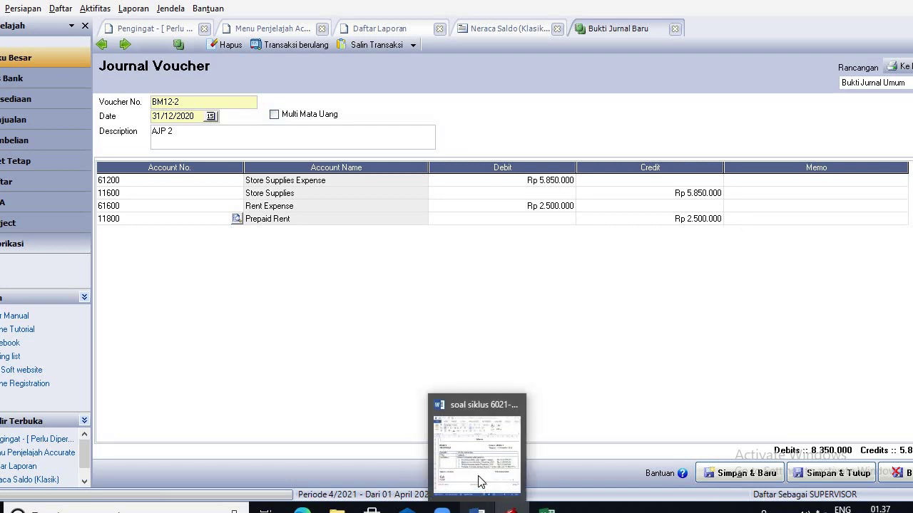
click(479, 479)
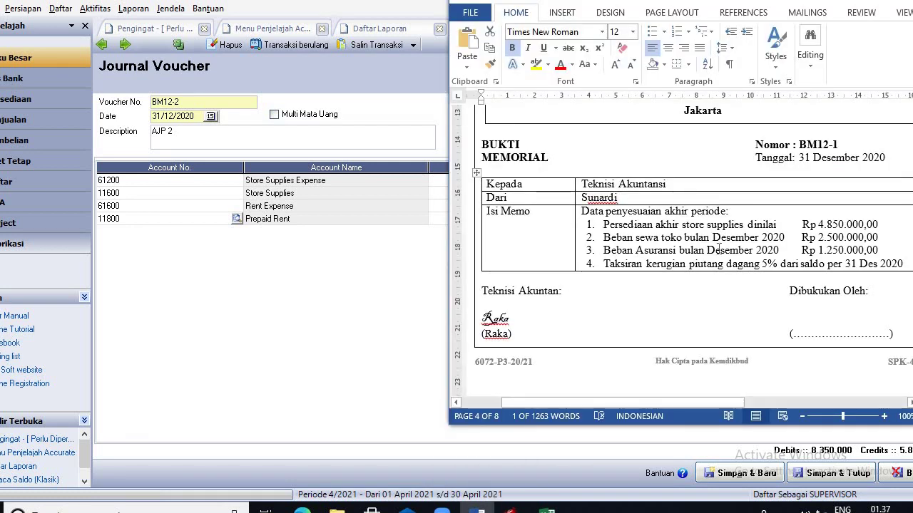
click(365, 314)
click(757, 222)
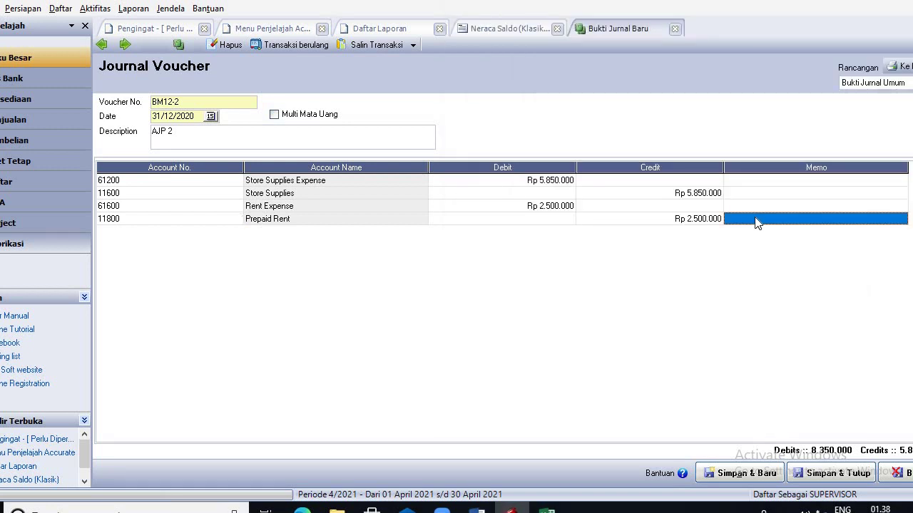
key(Tab)
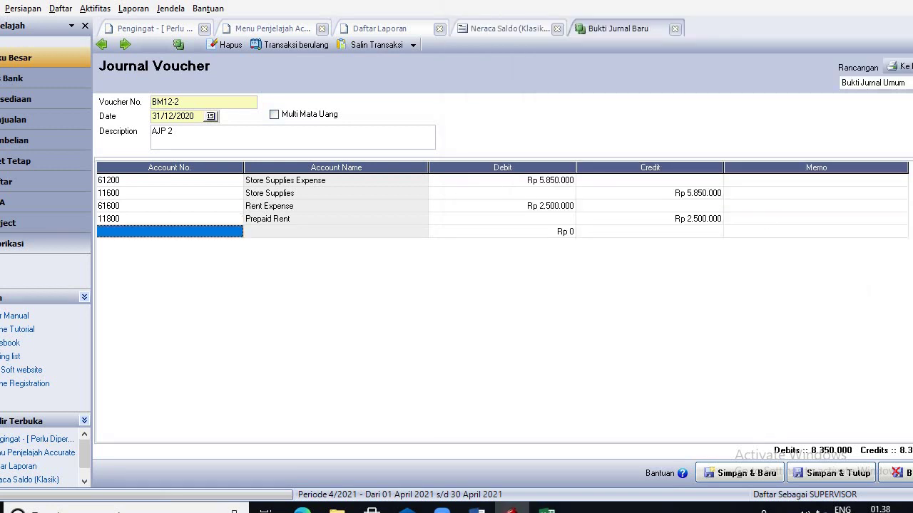
click(240, 234)
click(236, 232)
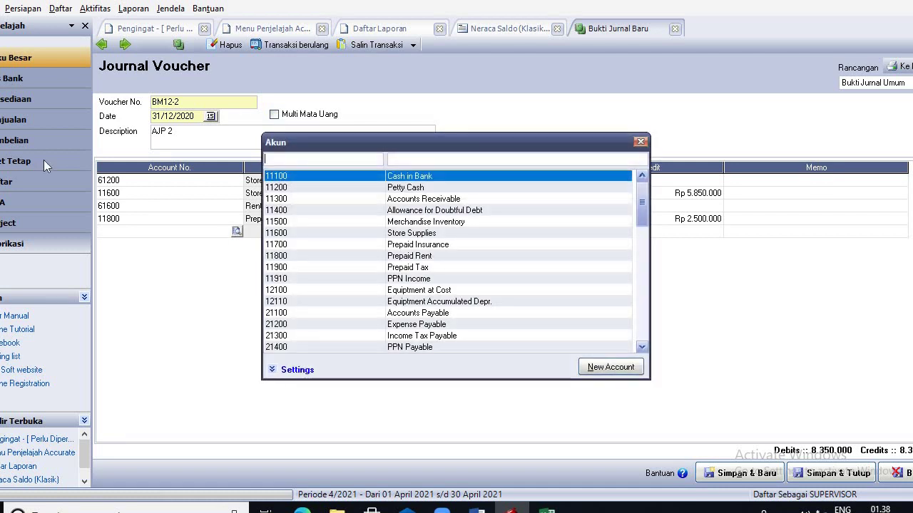
click(641, 347)
scroll(642, 349, down, 20)
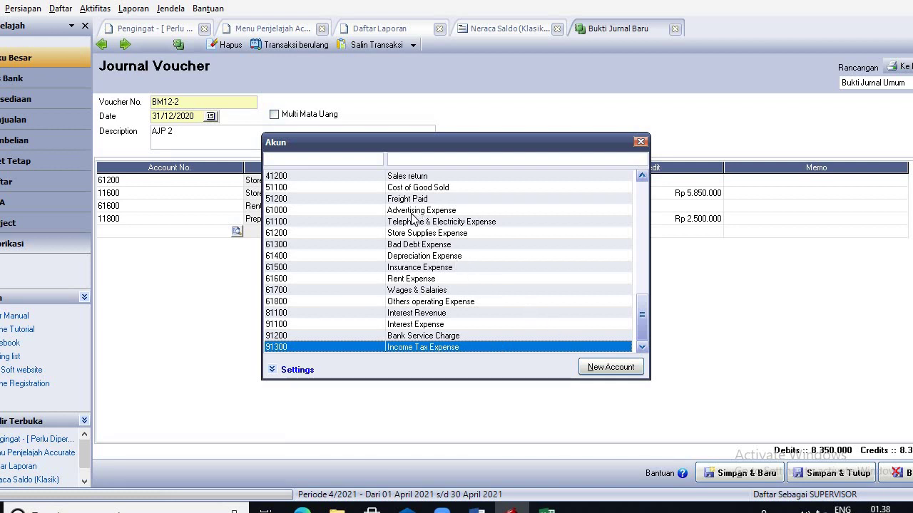
double_click(421, 268)
Step: Consult the December insurance amount in the Word memo and enter 1250000 as the Insurance Expense debit in Accurate
click(503, 231)
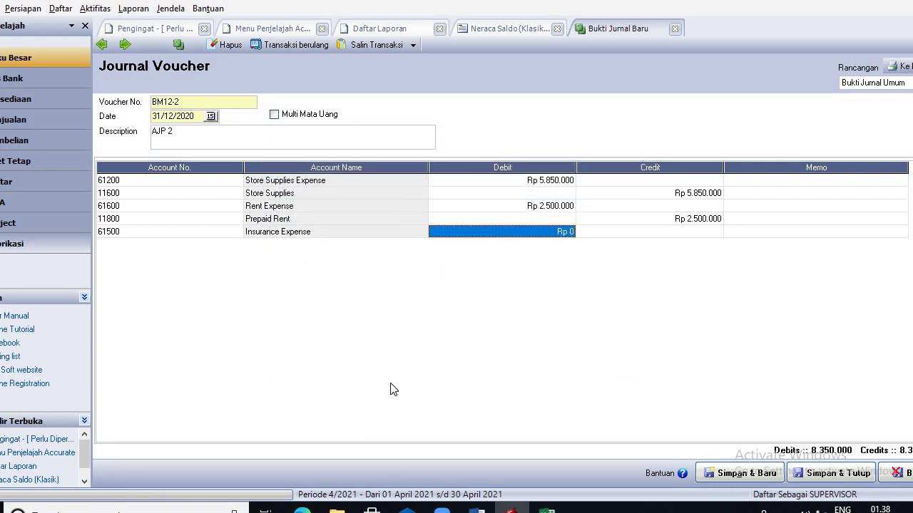
mouse_move(478, 509)
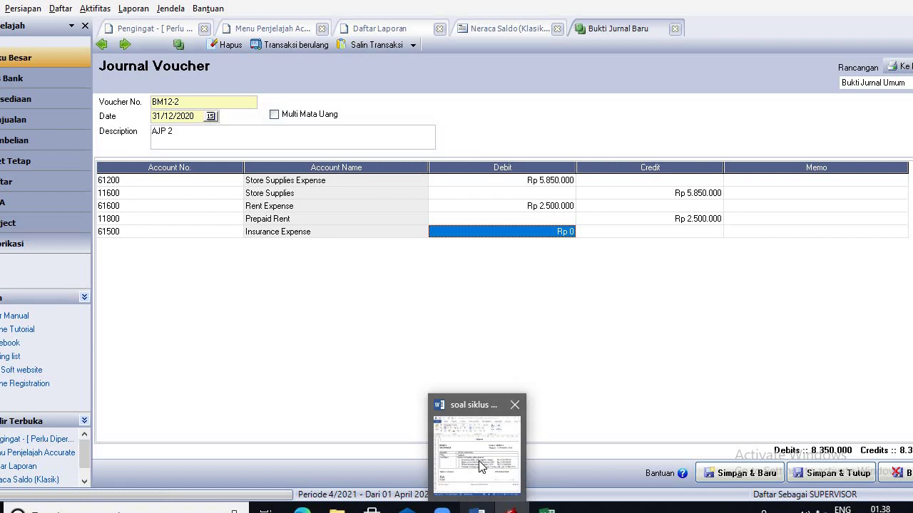
click(479, 449)
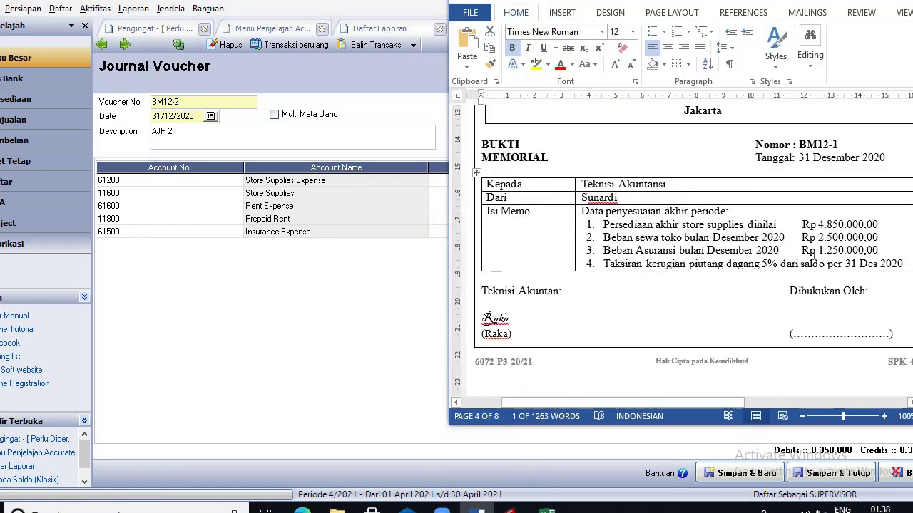
click(373, 280)
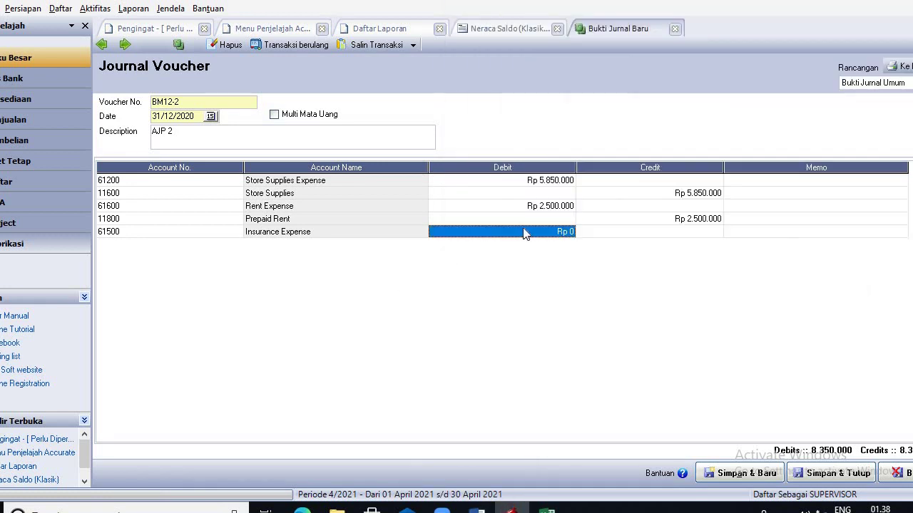
click(525, 230)
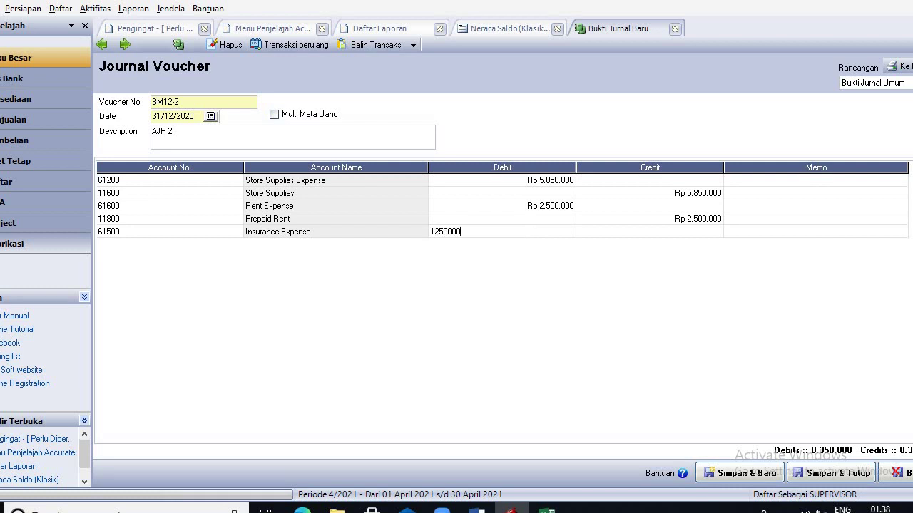
key(Tab)
key(Tab)
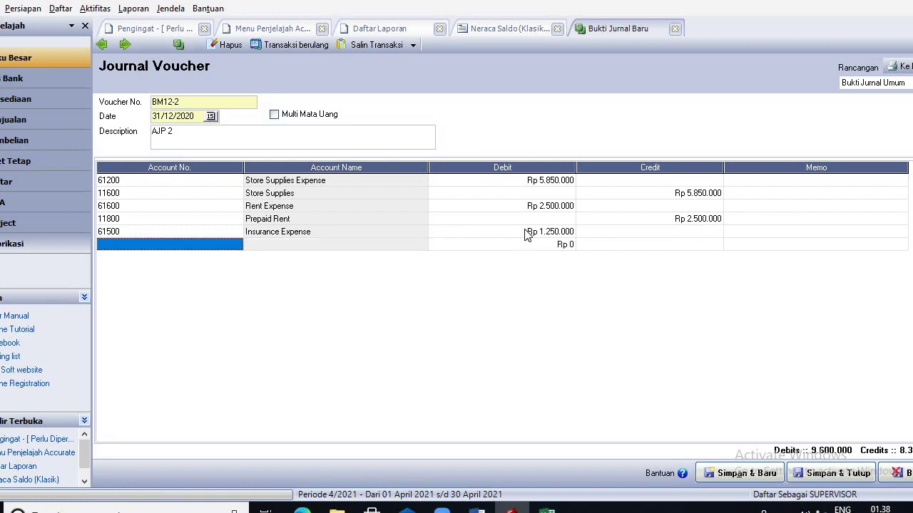
Step: Choose account 11700 Prepaid Insurance on the voucher's sixth line as the credit side of the insurance entry
click(240, 248)
click(237, 245)
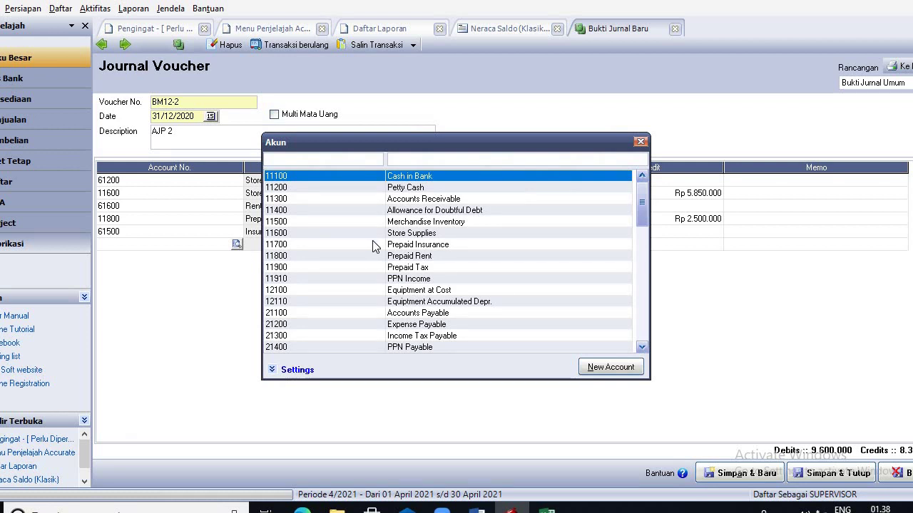
double_click(420, 247)
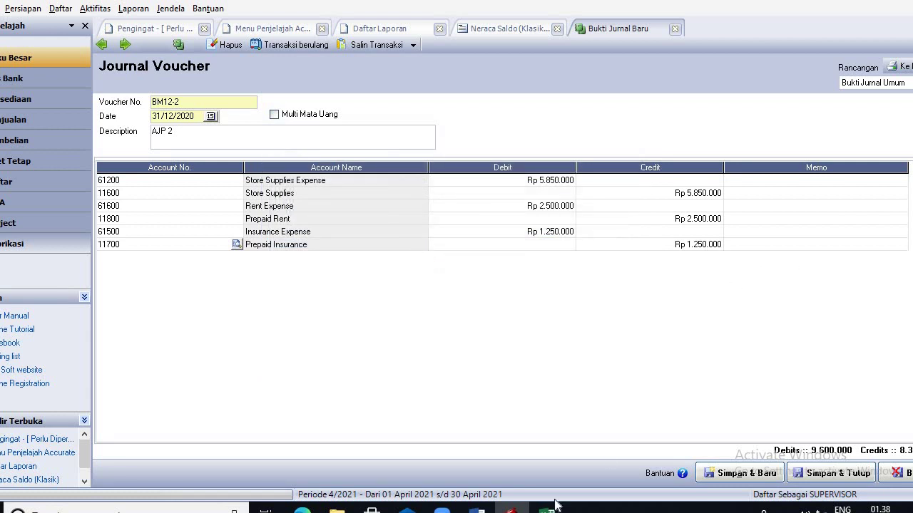
Step: Review the 5% receivables loss estimate in the Word memo and the Accounts Receivable and allowance balances in Accurate's trial balance
mouse_move(547, 510)
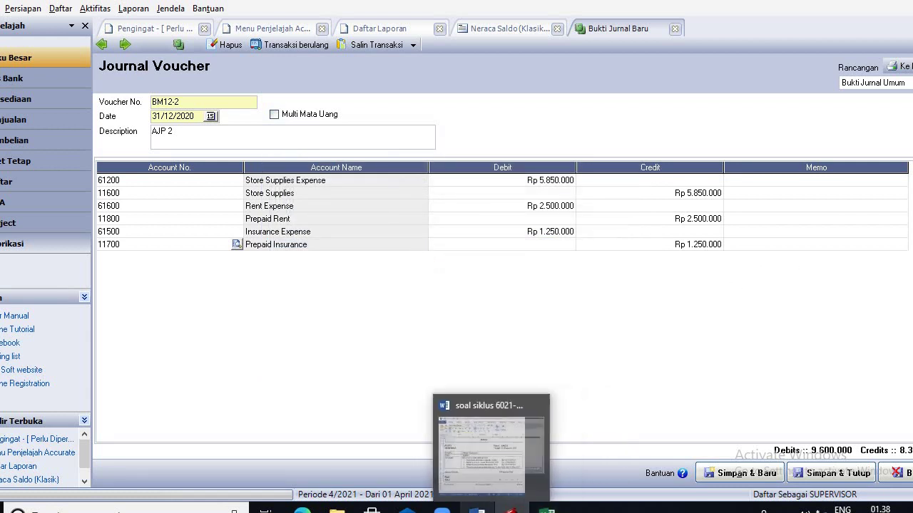
click(477, 510)
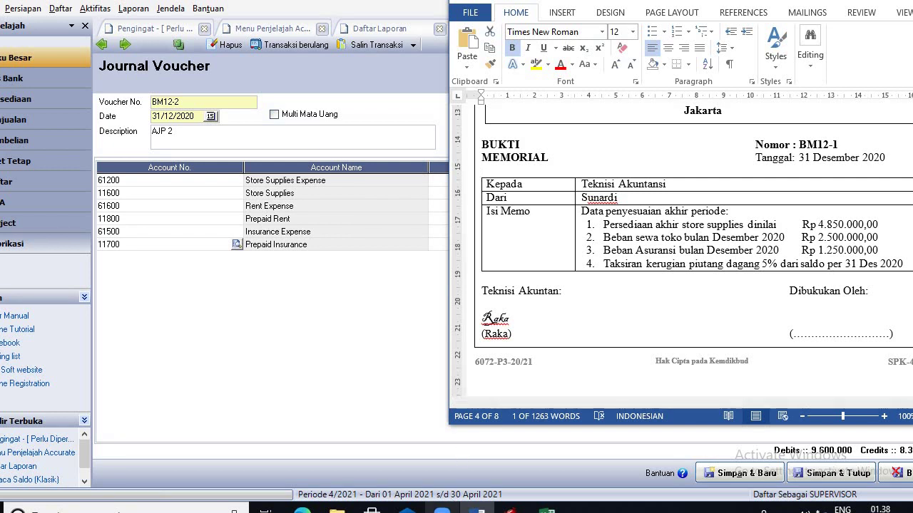
click(355, 321)
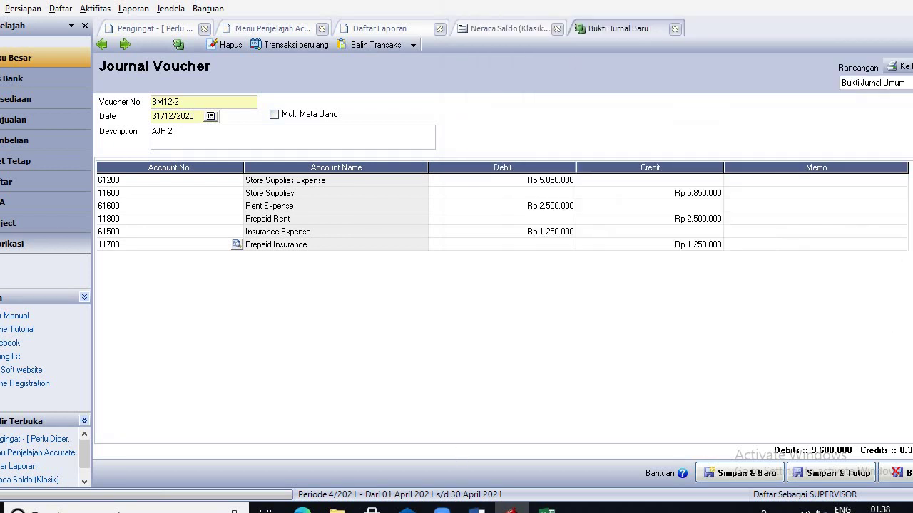
click(507, 29)
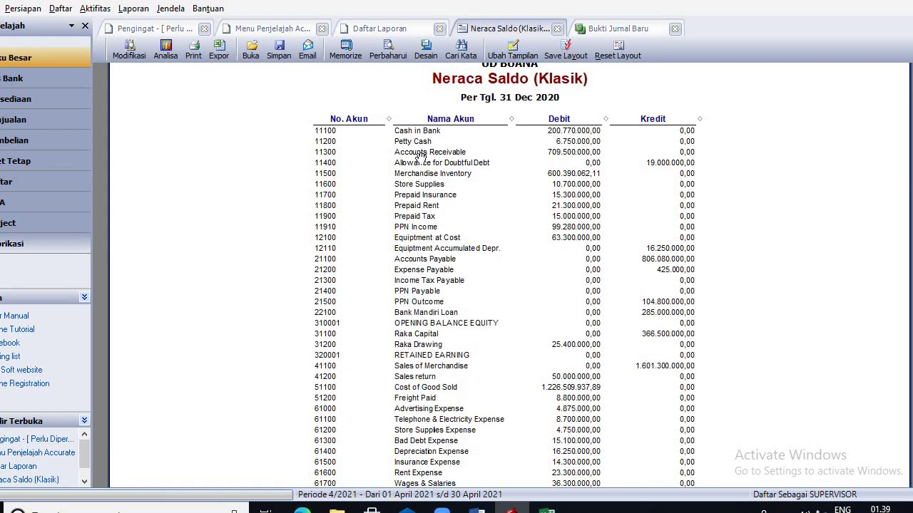
click(578, 154)
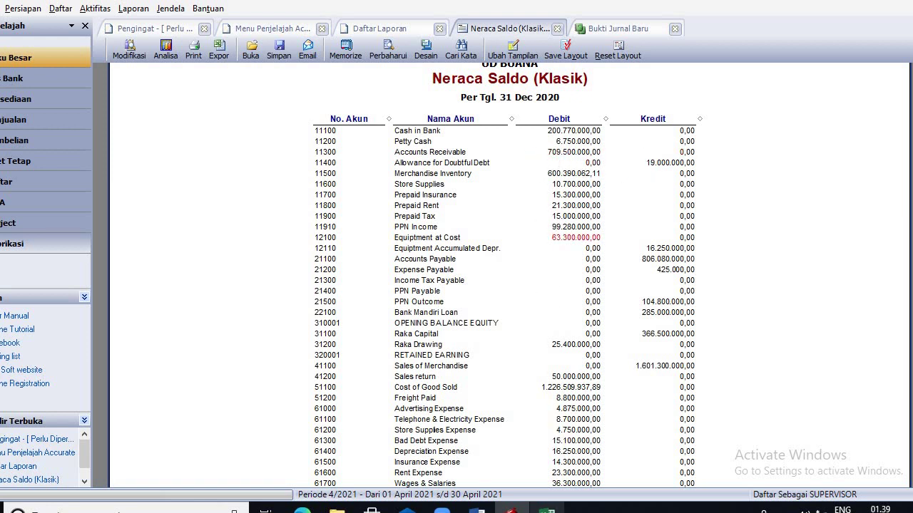
Step: Switch to Excel, clear the old calculation in E2:F4 and enter 709000000 as the receivables balance in E2
mouse_move(546, 507)
click(513, 449)
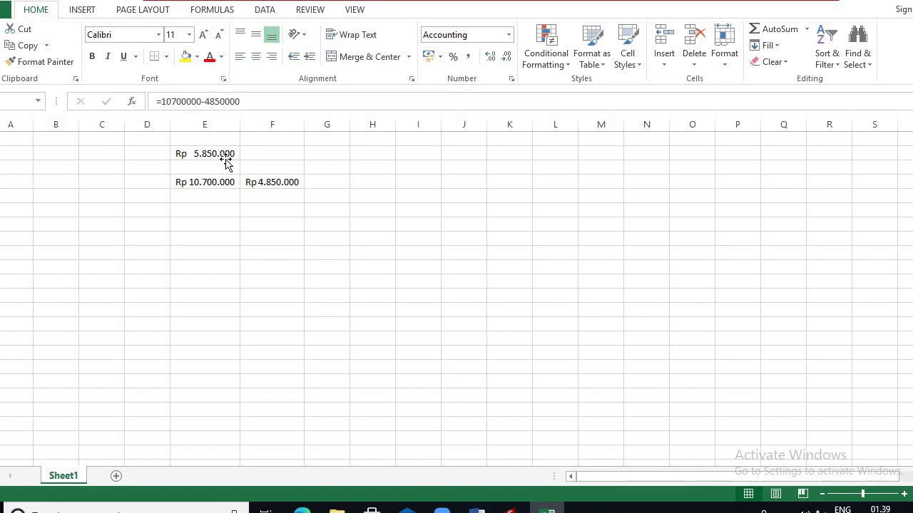
shift+click(274, 180)
key(Delete)
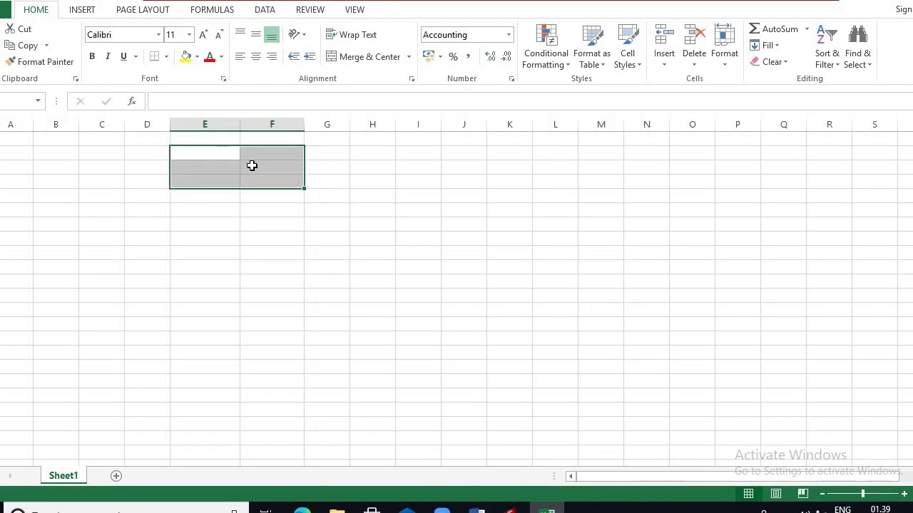
click(200, 151)
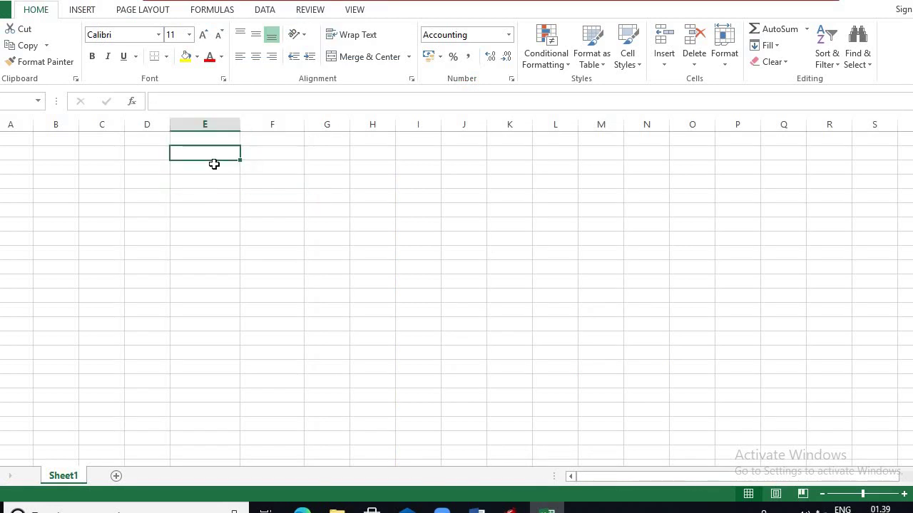
text(709)
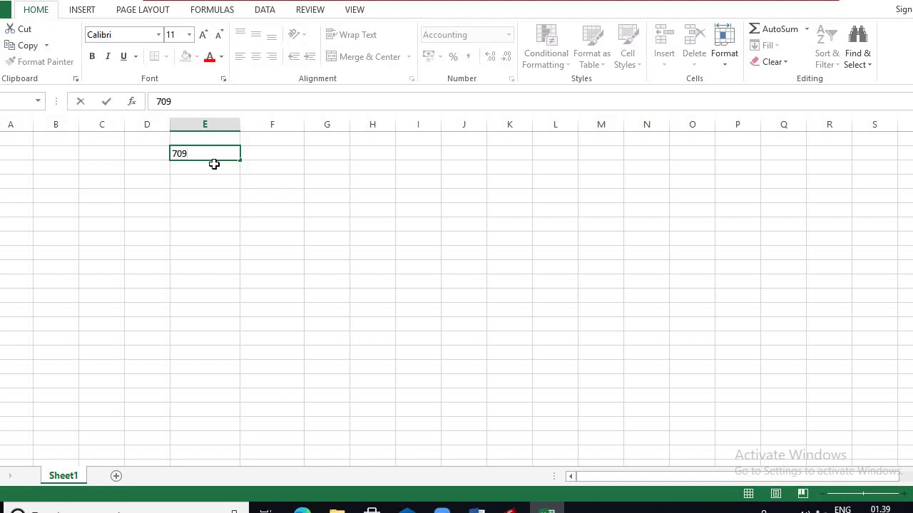
text(000000)
Step: Calculate the 5% loss estimate in F2 with the formula =5%*E2 and widen column F slightly
click(291, 155)
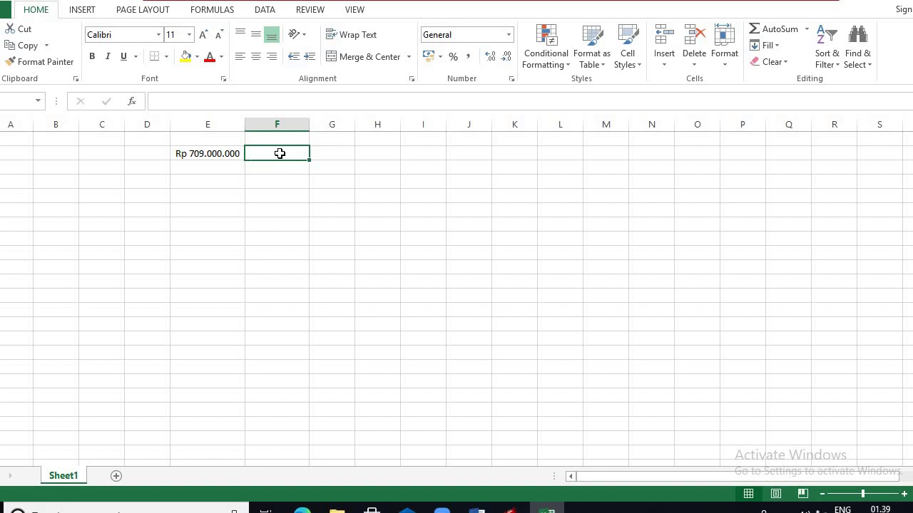
text(=)
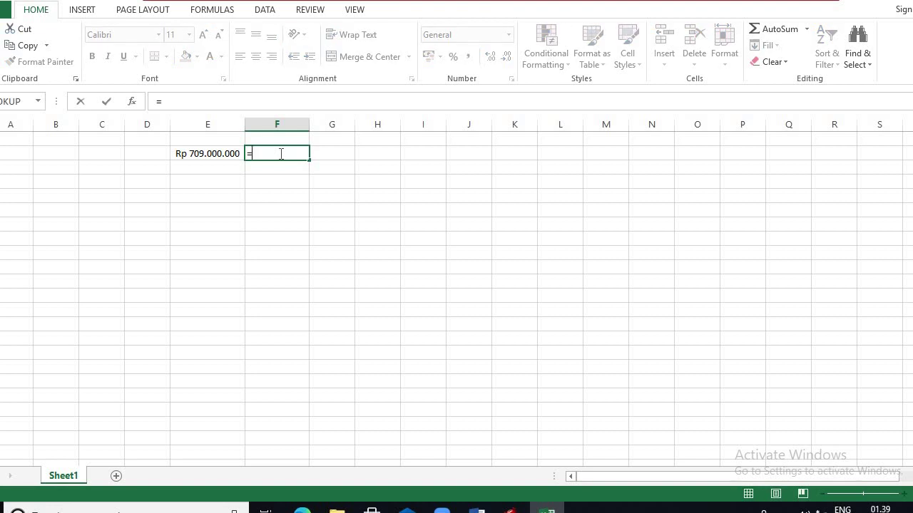
text(5%*)
click(218, 155)
key(Return)
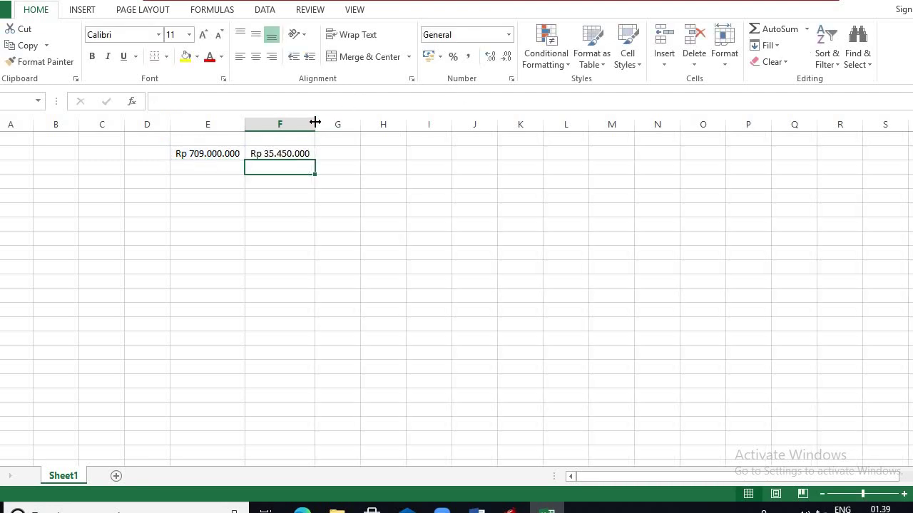
drag(315, 123, 330, 123)
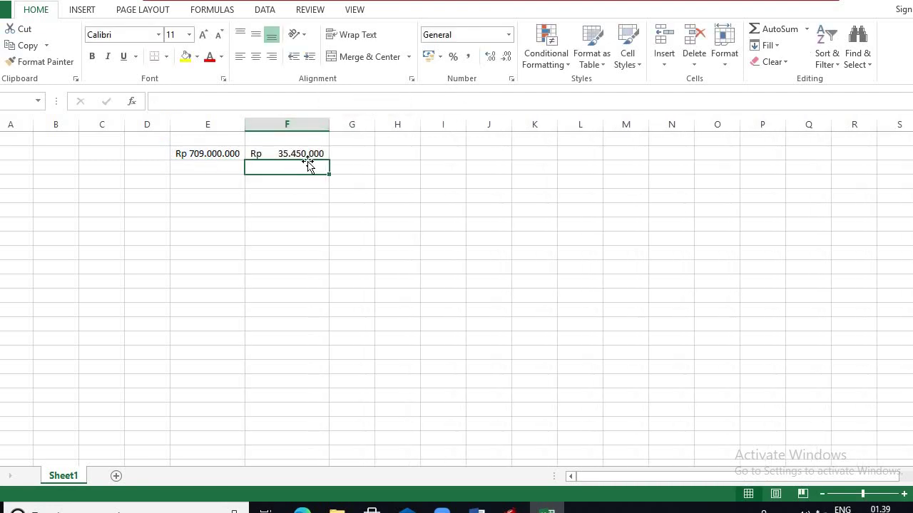
click(305, 154)
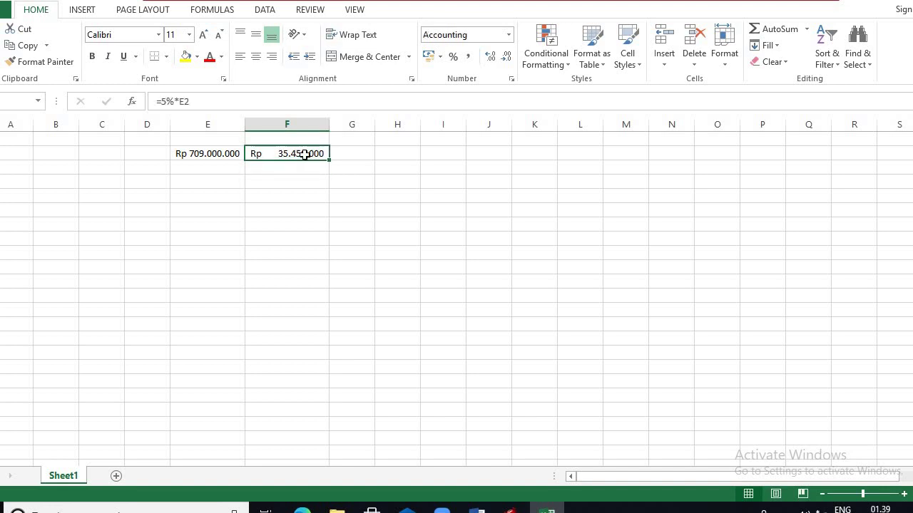
Step: Consult the doubtful debt allowance in Accurate's trial balance and enter 19000000 in Excel cell G2, formatted as Accounting
mouse_move(510, 509)
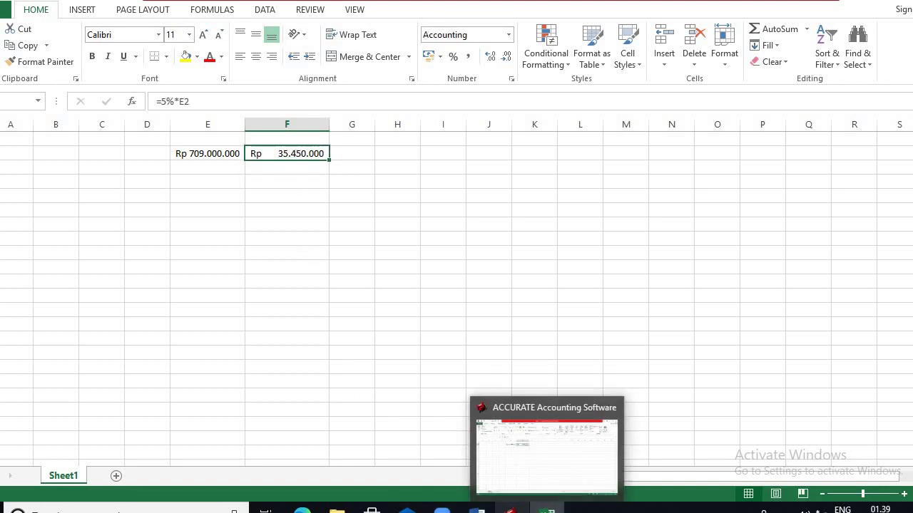
click(509, 451)
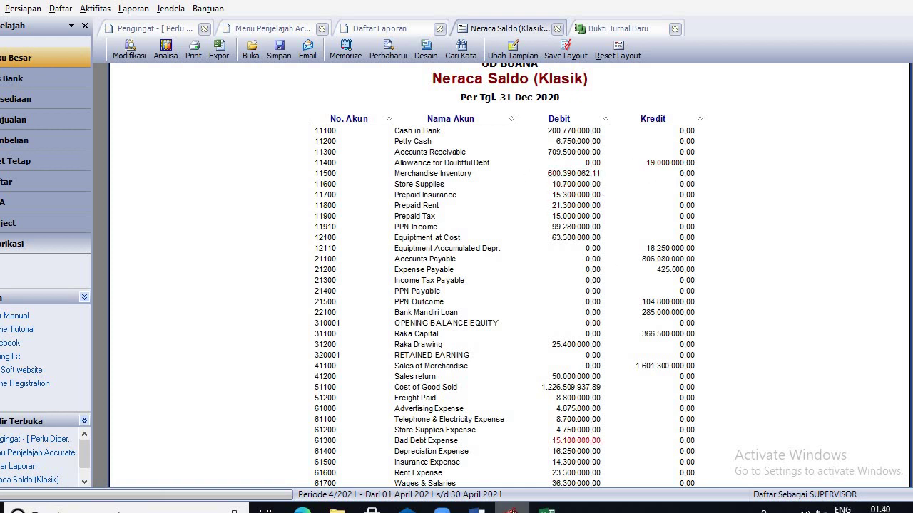
mouse_move(511, 507)
click(570, 449)
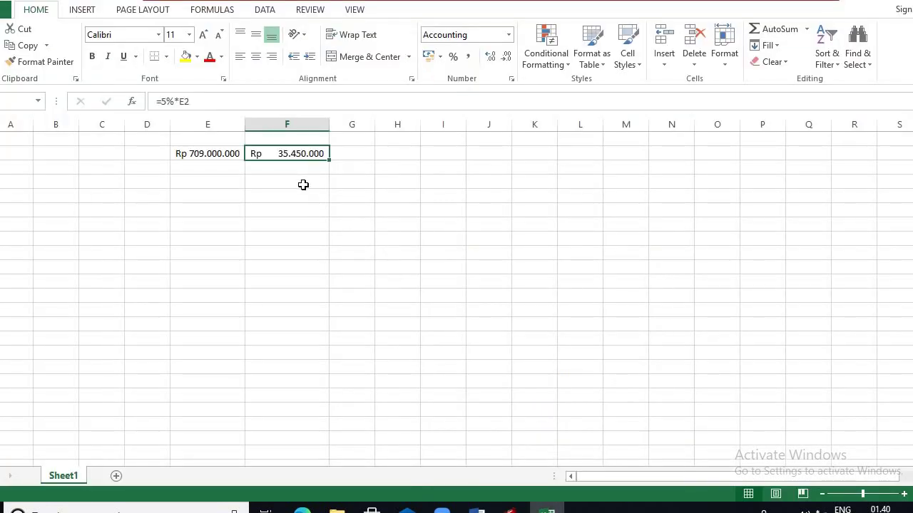
click(356, 156)
text(1)
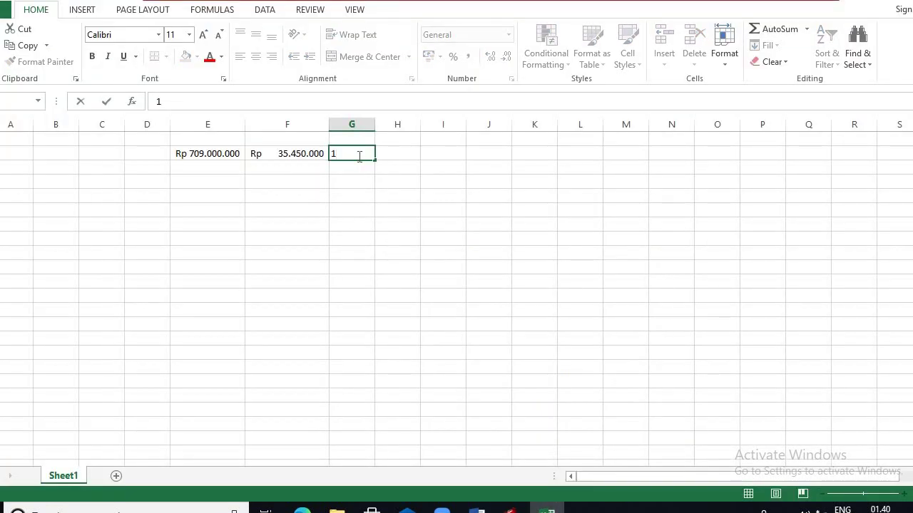
text(9000000)
key(ctrl+Return)
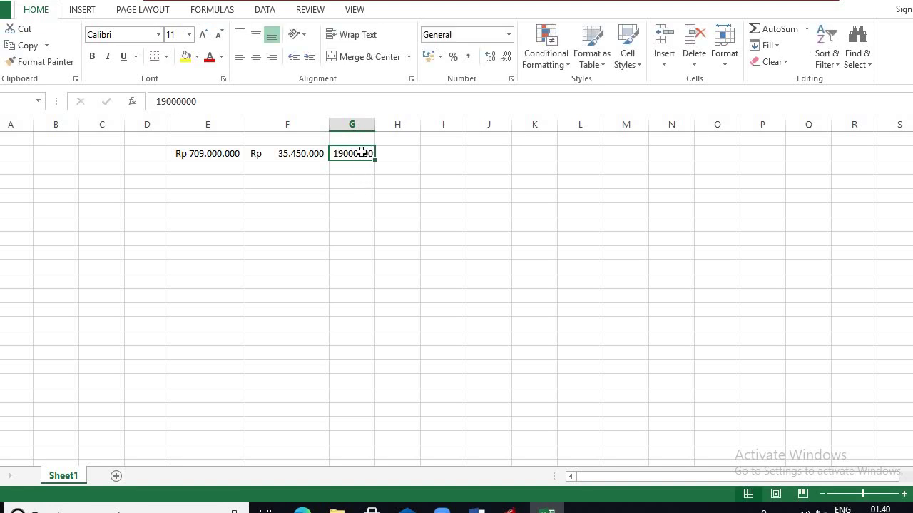
click(510, 35)
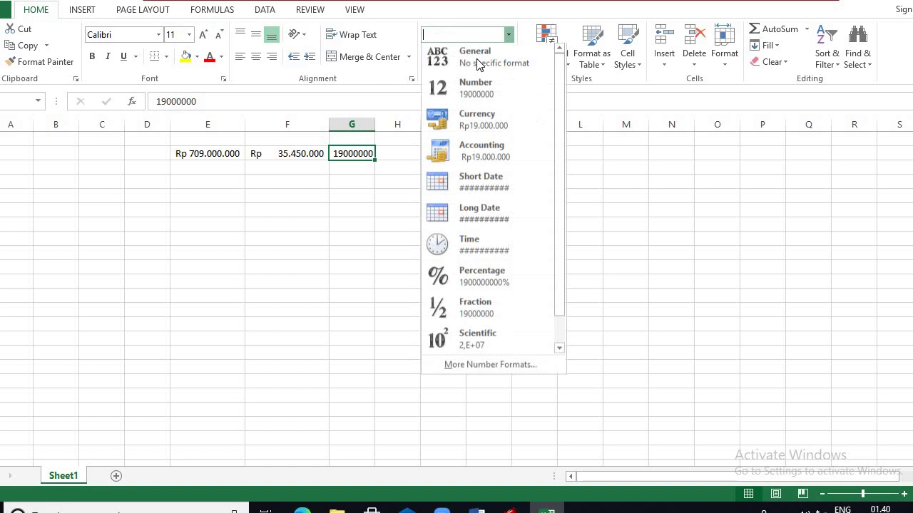
click(476, 153)
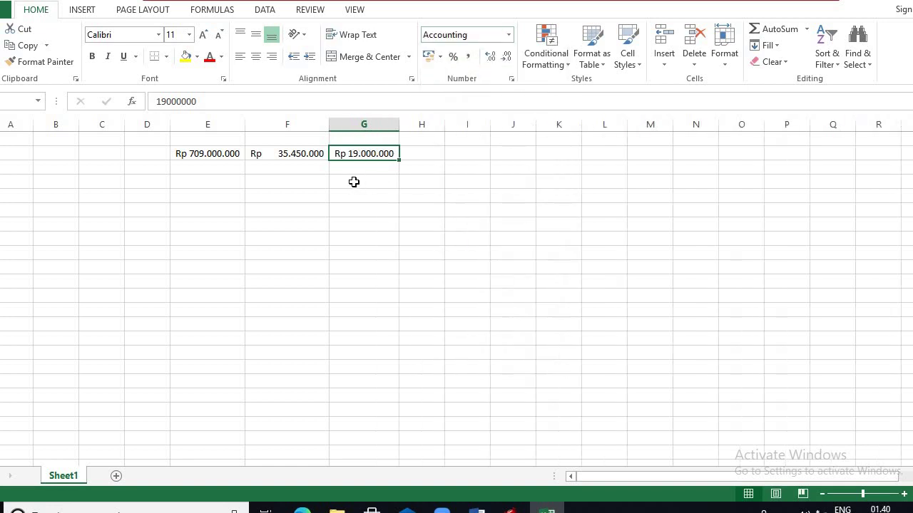
Step: Subtract the existing allowance from the 5% estimate with the formula =F2-G2 in cell F3
click(296, 169)
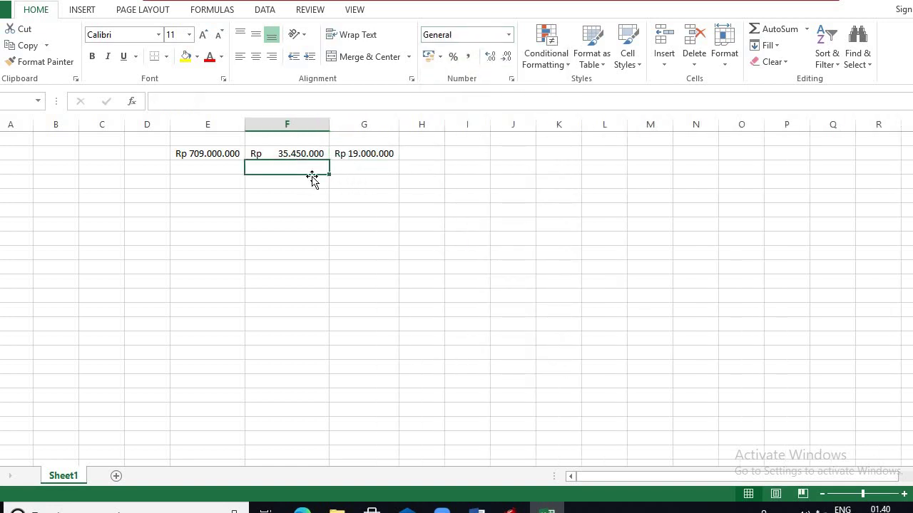
text(=)
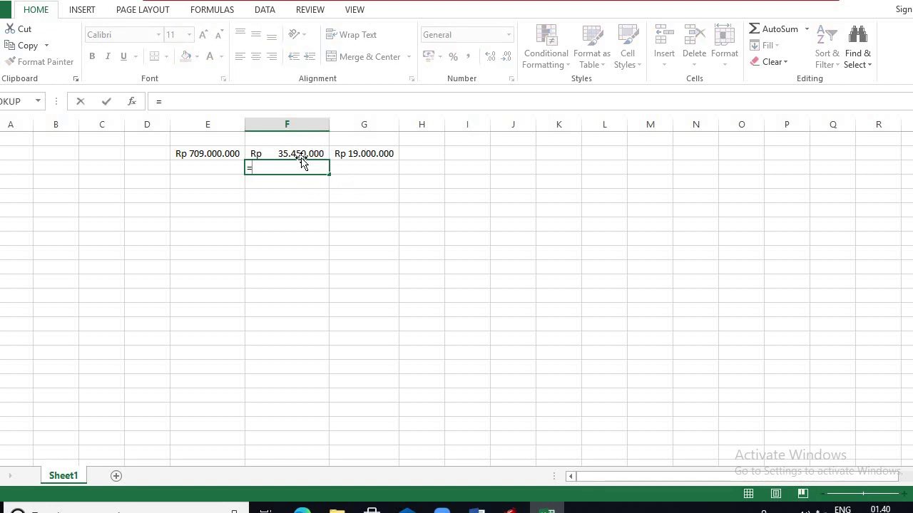
click(302, 152)
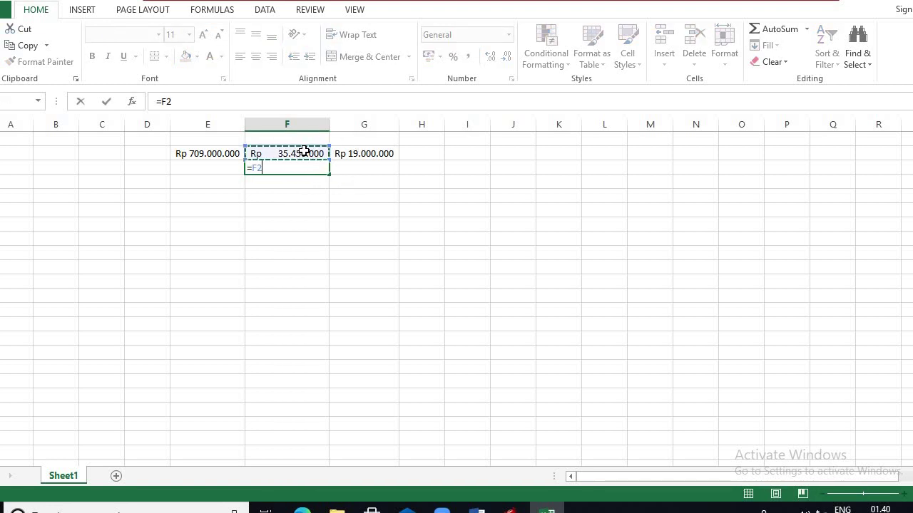
text(-)
click(371, 151)
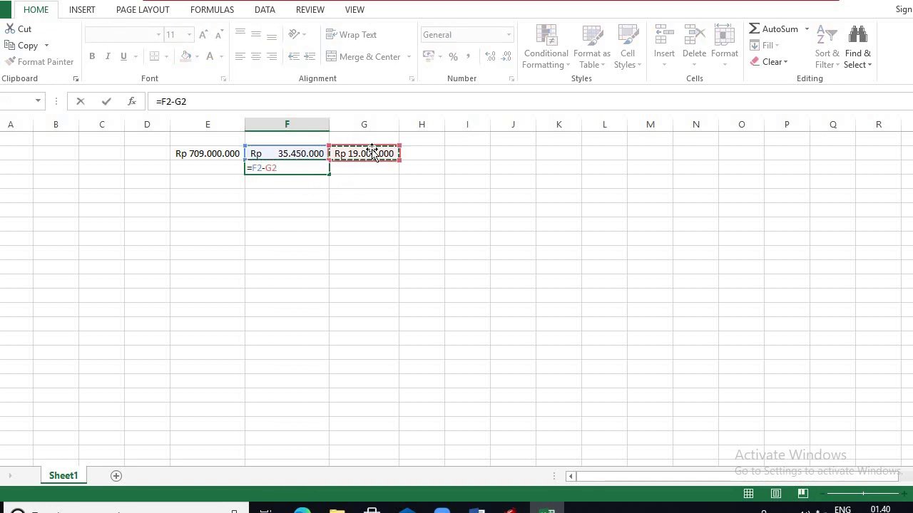
key(Return)
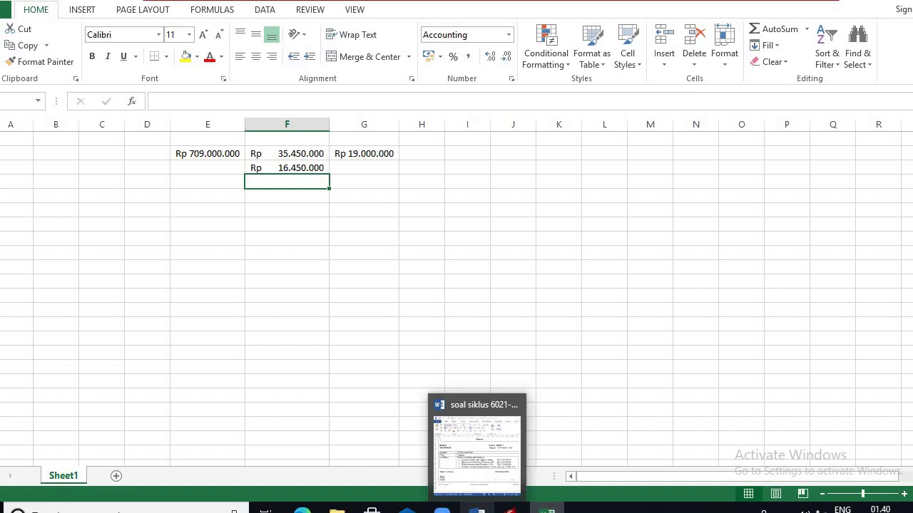
Step: Return to the new journal voucher in Accurate and add an empty seventh line below Prepaid Insurance
click(520, 460)
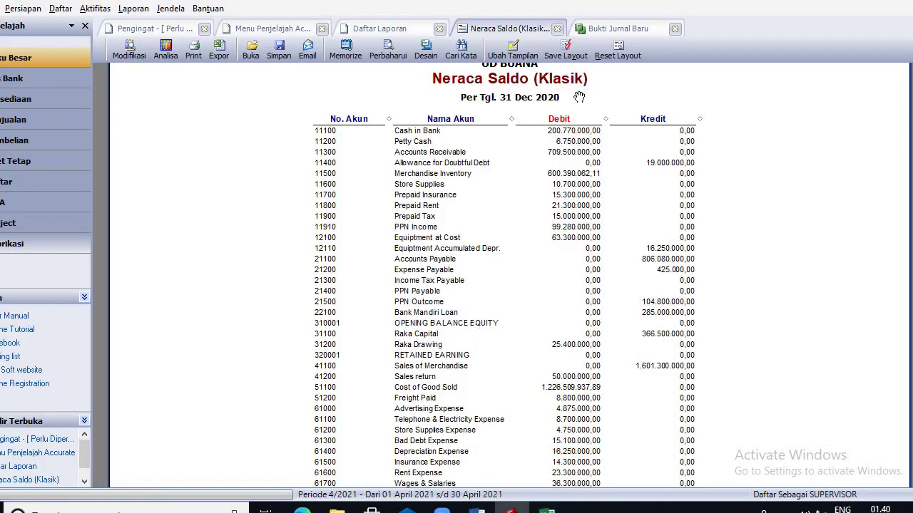
click(617, 28)
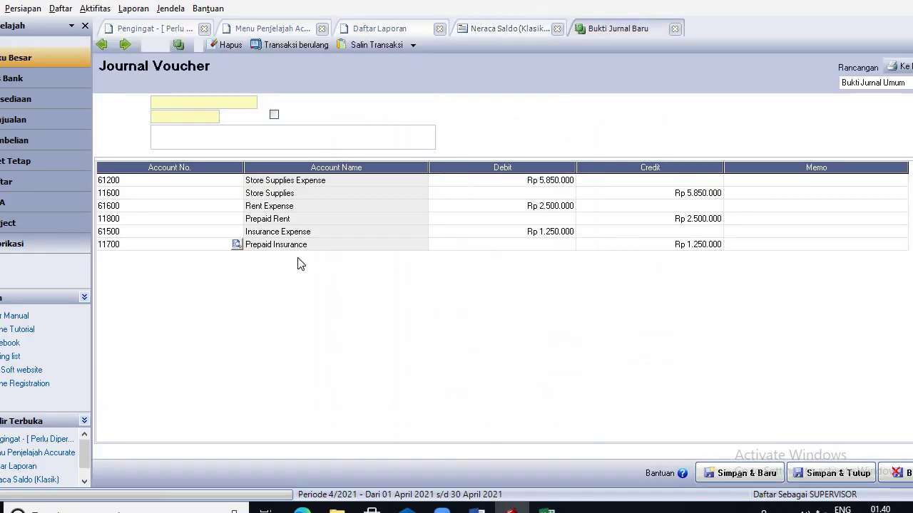
click(753, 246)
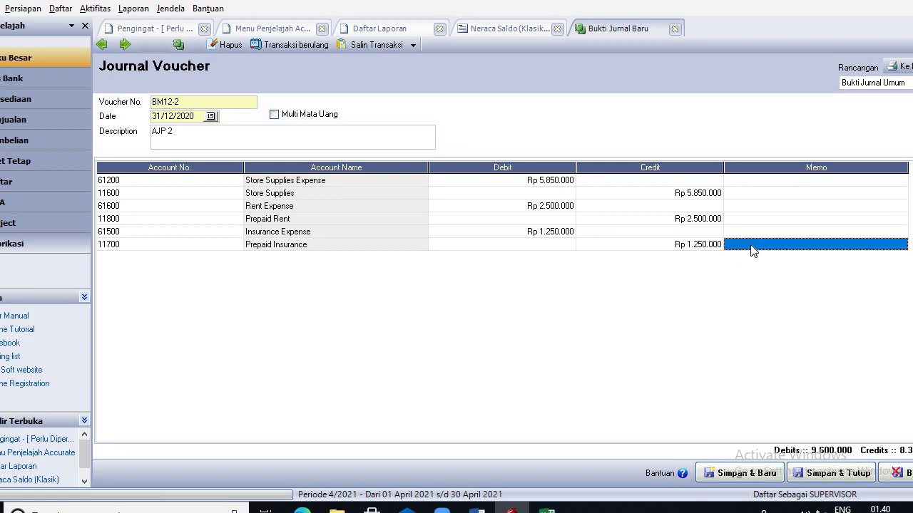
key(Tab)
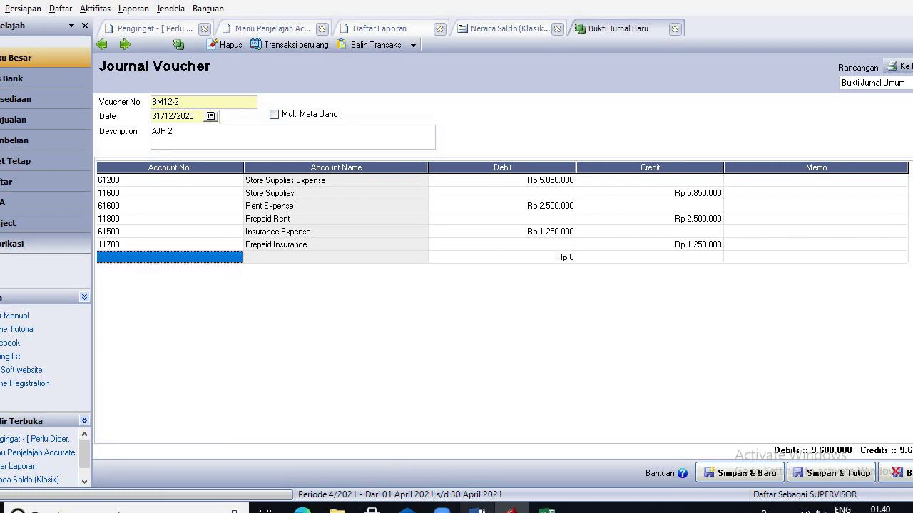
Step: Check the receivables loss item in the Word memo and choose account 61300 Bad Debt Expense on the voucher's seventh line in Accurate
click(478, 479)
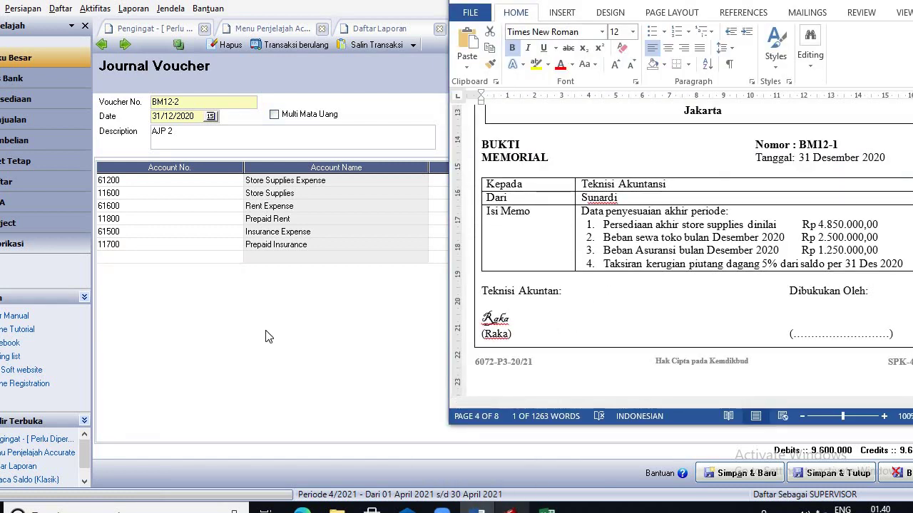
click(278, 306)
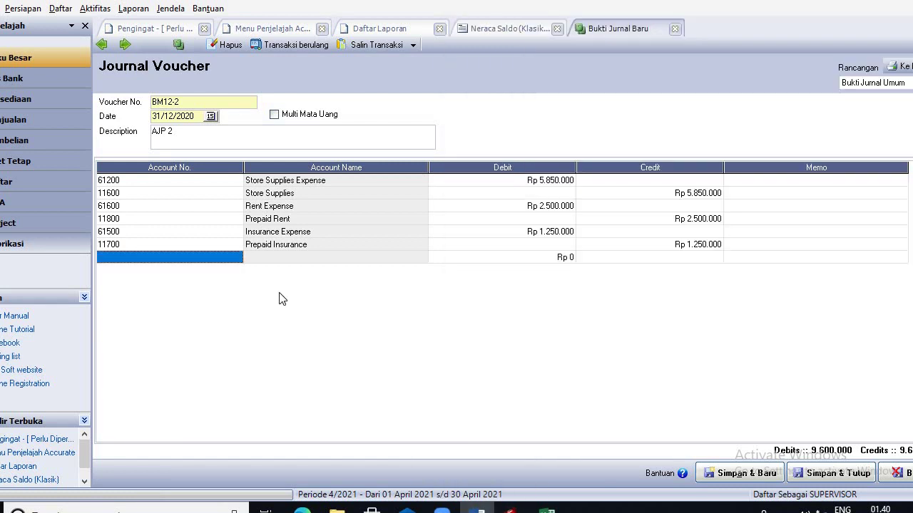
click(235, 255)
click(236, 257)
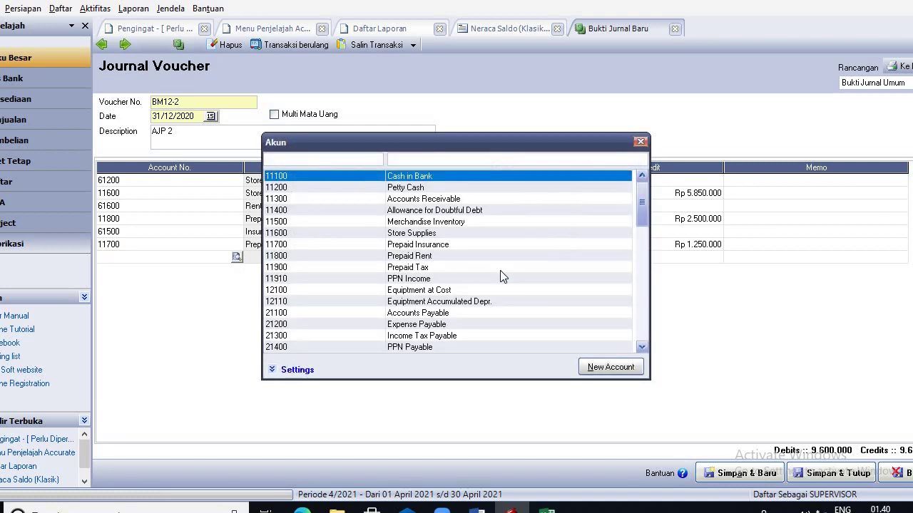
click(641, 348)
drag(641, 348, 641, 347)
double_click(415, 248)
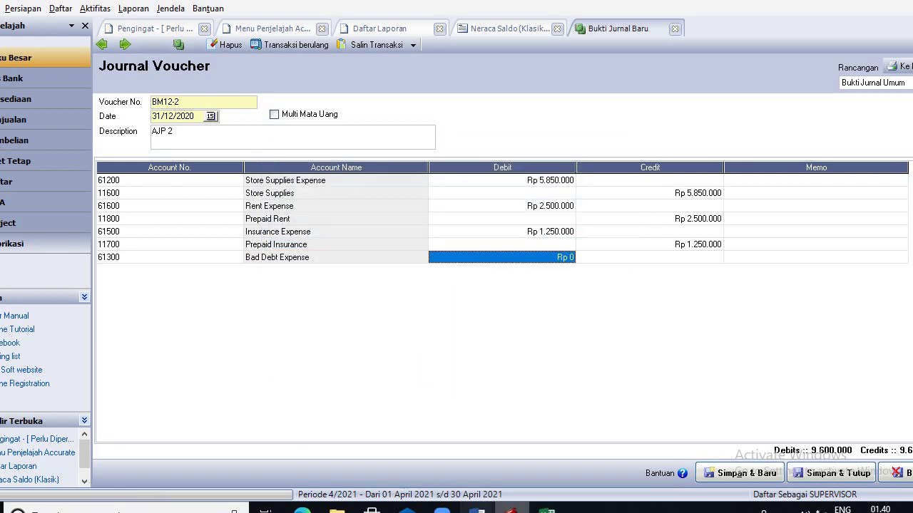
Step: Consult the calculated adjustment in Excel and enter 16450000 as the Bad Debt Expense debit in Accurate
mouse_move(547, 507)
click(515, 434)
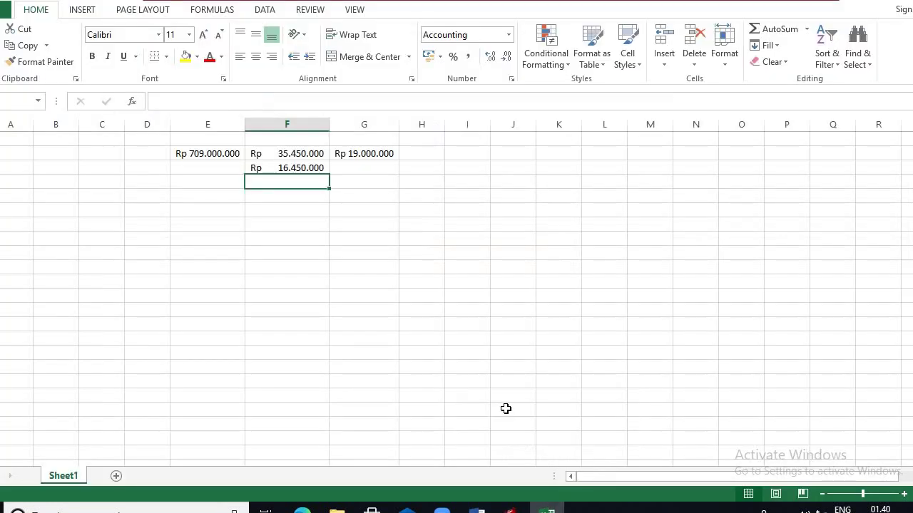
mouse_move(512, 508)
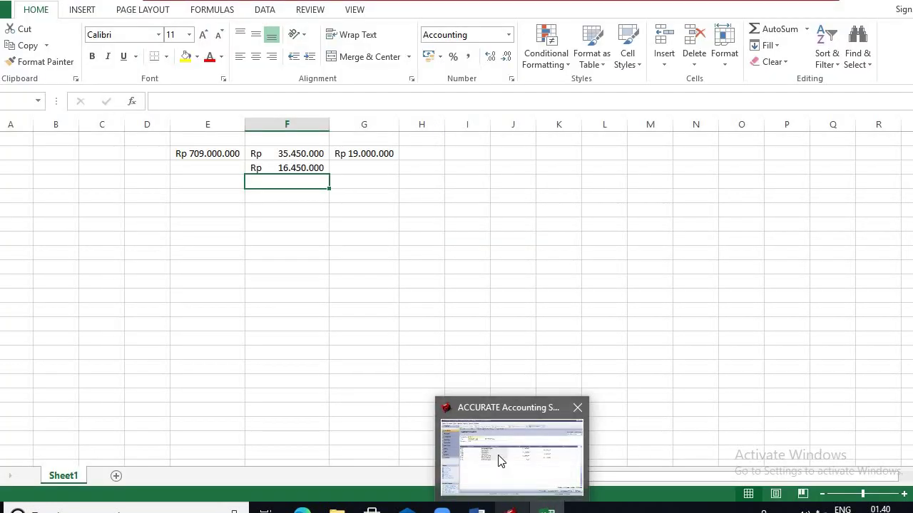
click(502, 461)
text(16450000)
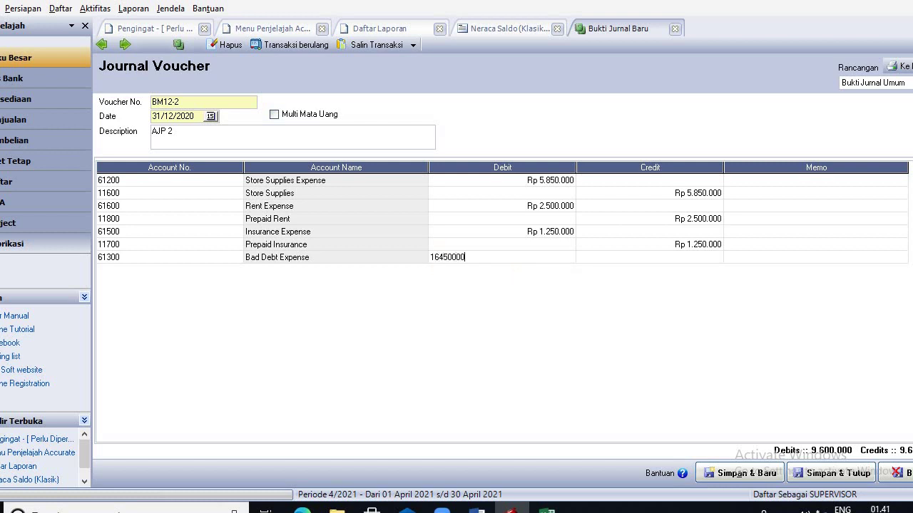
key(Tab)
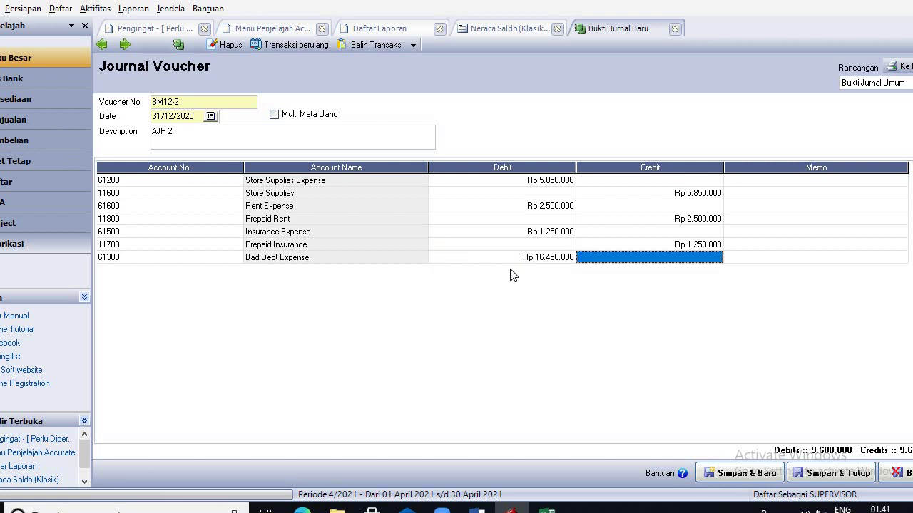
Step: Add account 11400 Allowance for Doubtful Debt on the voucher's eighth line as the 16.450.000 credit
key(Tab)
key(Tab)
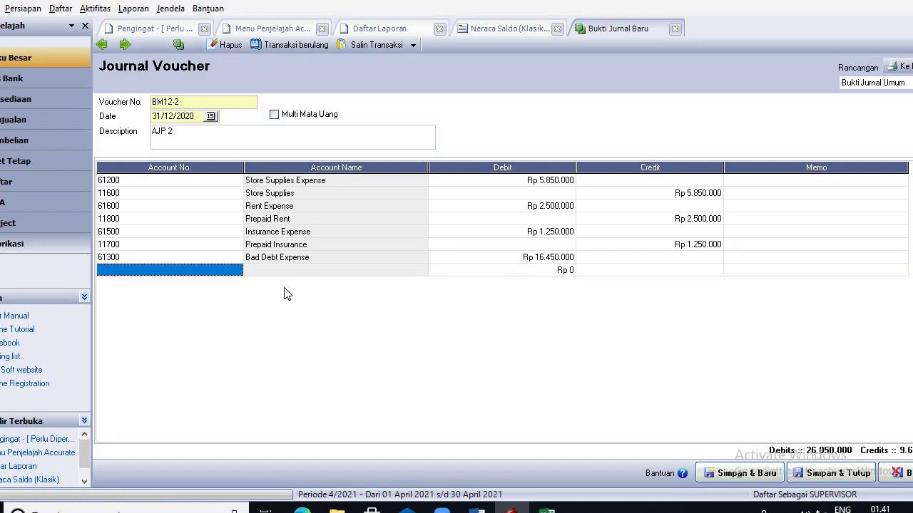
click(238, 270)
click(236, 271)
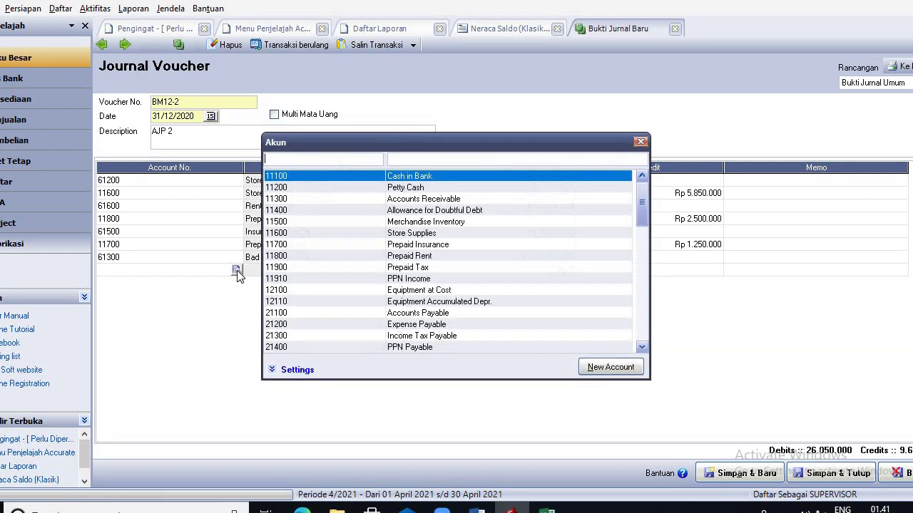
double_click(405, 211)
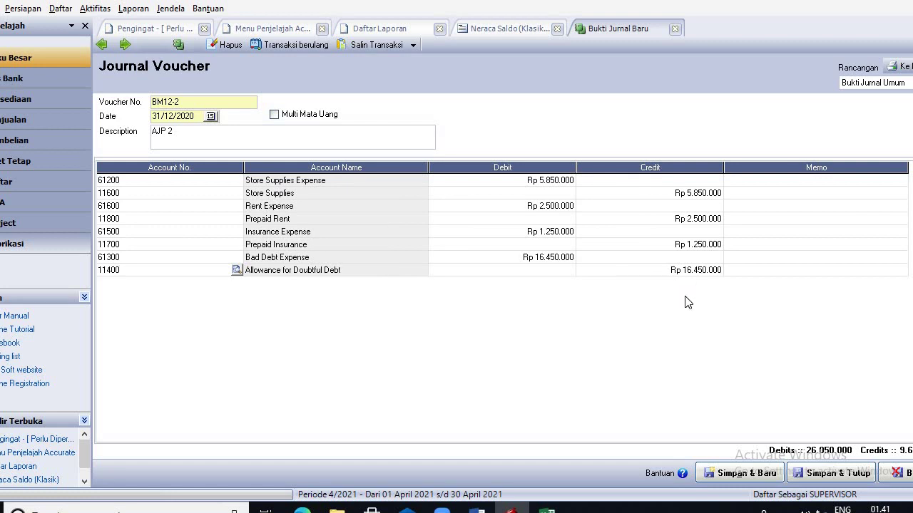
Step: Complete the Allowance for Doubtful Debt line, then save and close the AJP 2 journal voucher
click(770, 271)
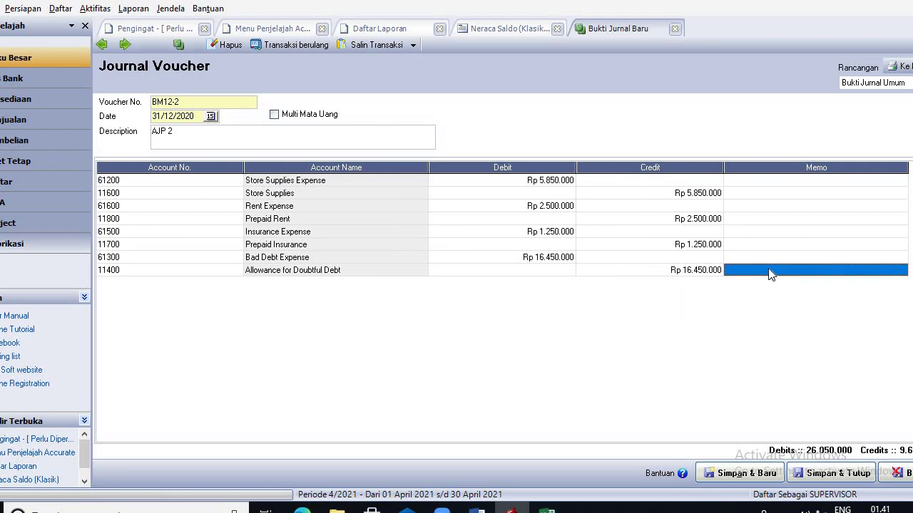
key(Return)
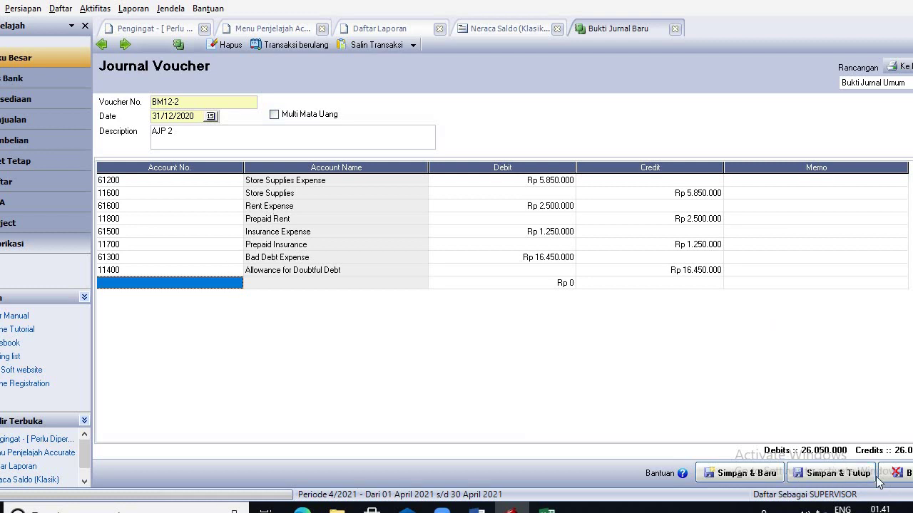
click(823, 476)
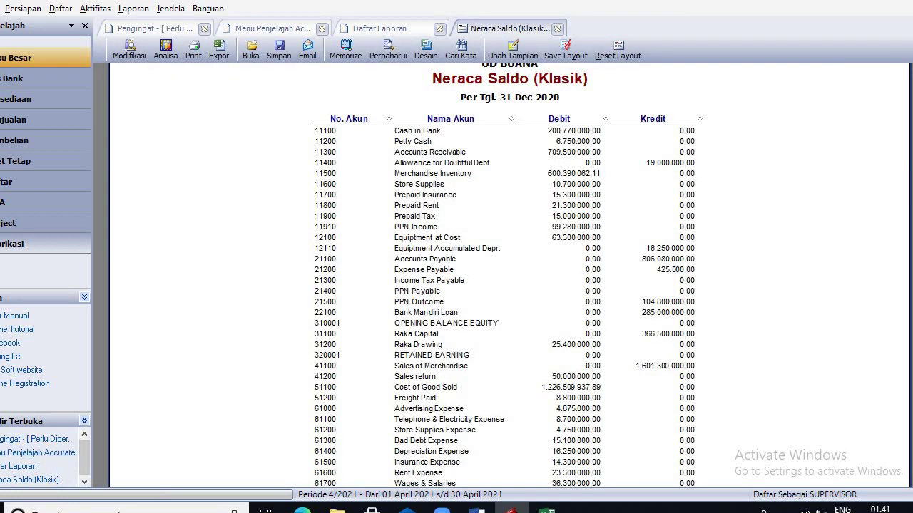
Step: Bring up the general ledger overview in Accurate and consult the depreciation, salary and utilities memo in Word
click(35, 63)
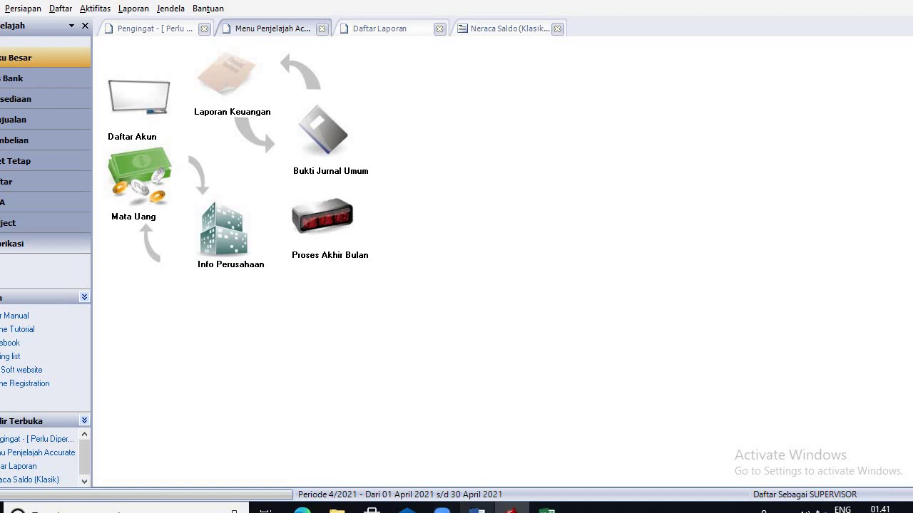
mouse_move(476, 508)
click(475, 456)
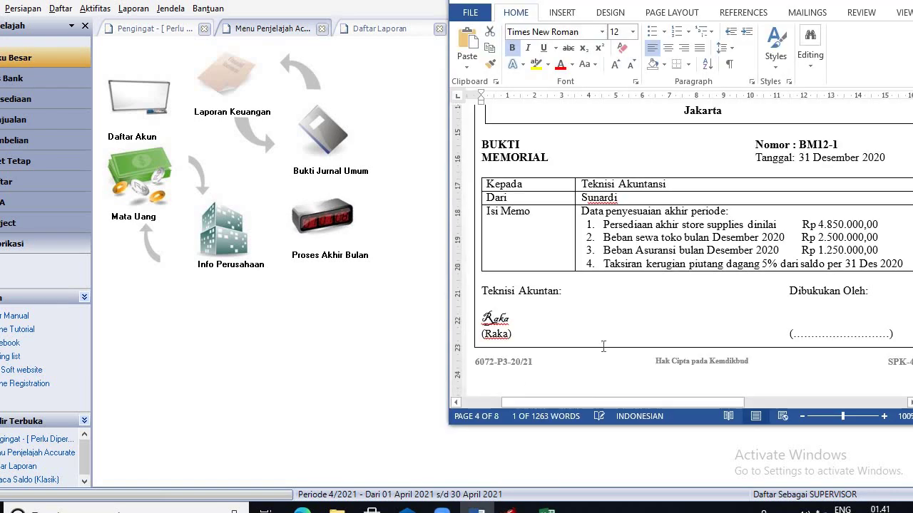
scroll(606, 346, up, 5)
scroll(606, 346, down, 5)
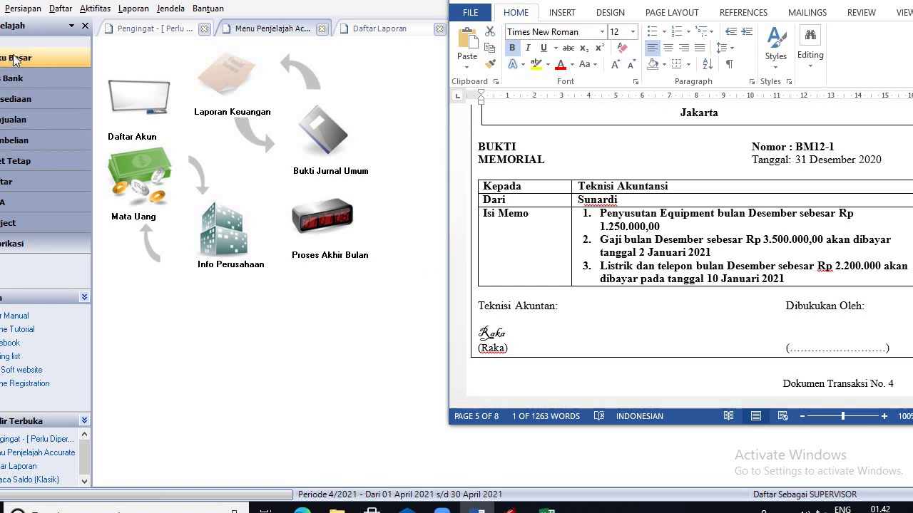
Step: Create a new general journal voucher in Accurate dated 31/12/2020 with the description AJP 3
click(340, 149)
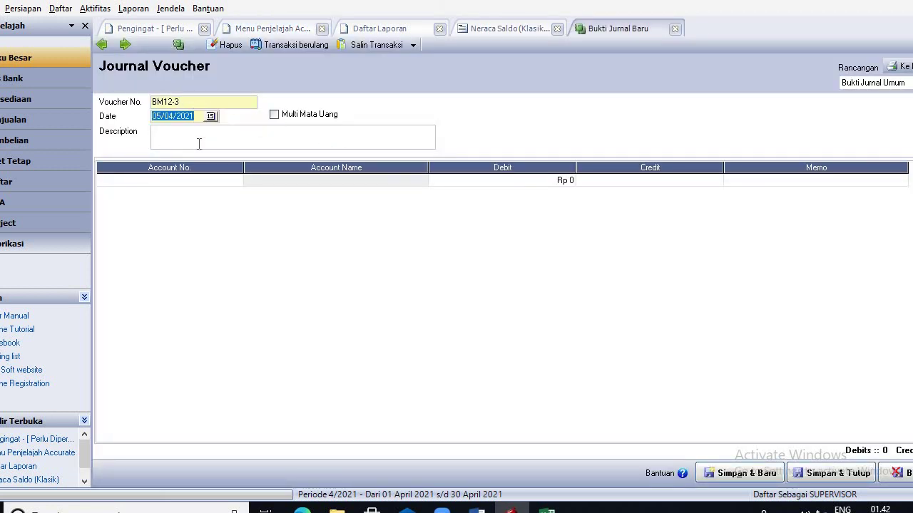
text(31/12/2020)
click(199, 143)
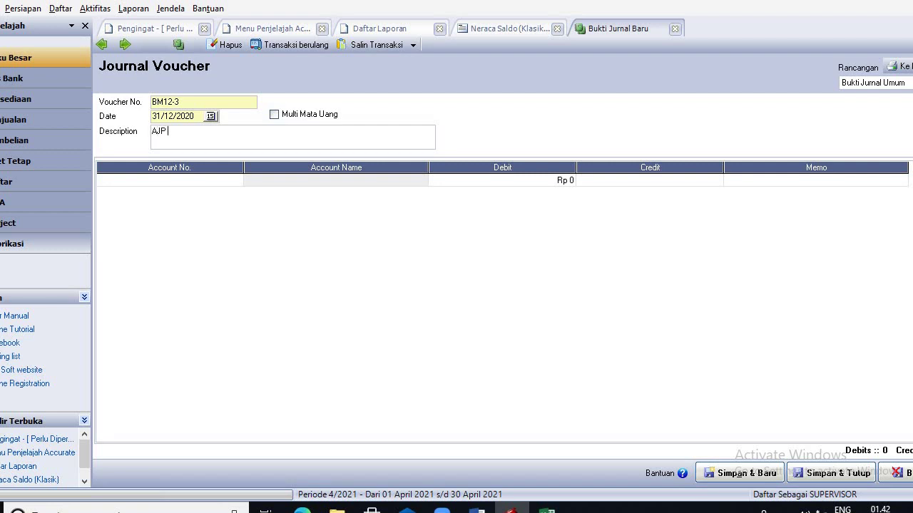
Step: Check the Word memo and choose account 61700 Wages & Salaries on the first line of the AJP 3 voucher in Accurate
click(237, 181)
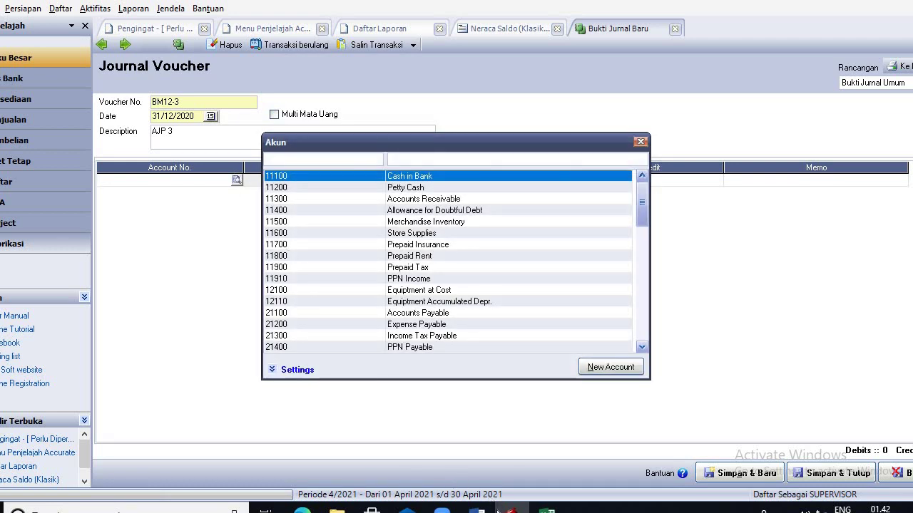
mouse_move(511, 508)
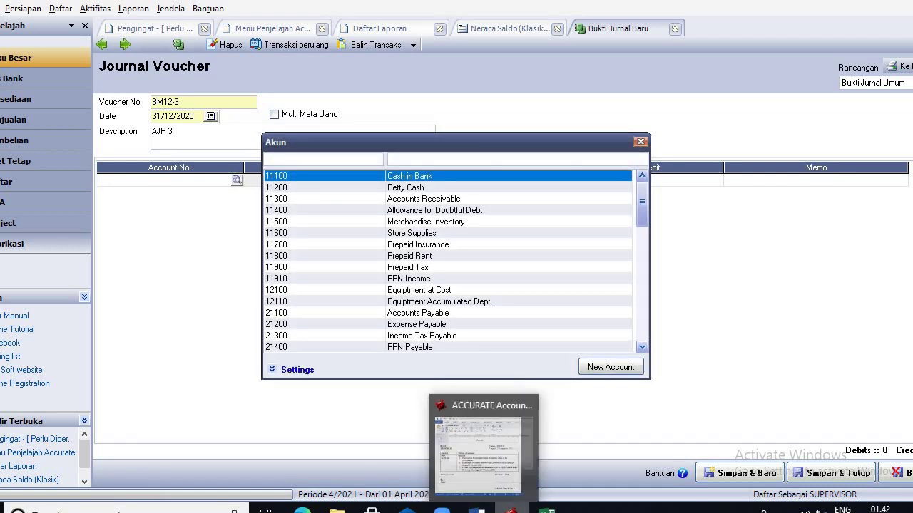
click(477, 511)
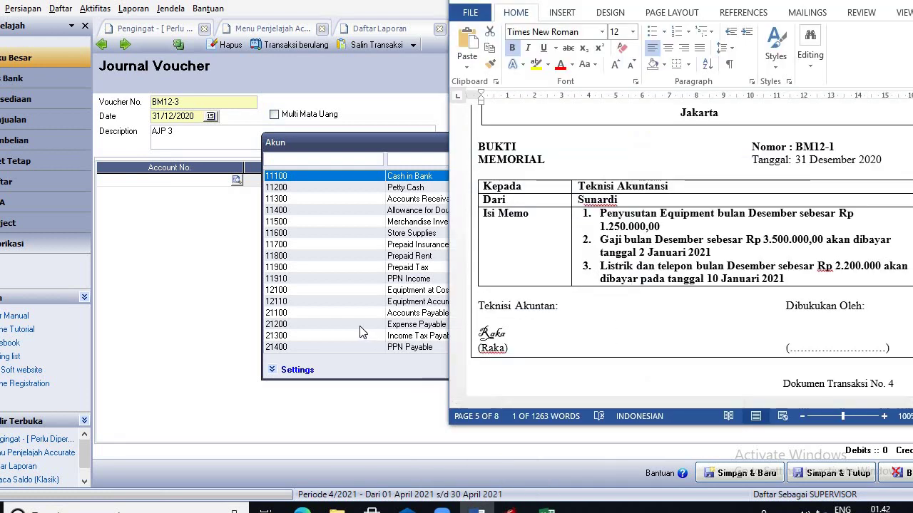
click(364, 325)
click(642, 347)
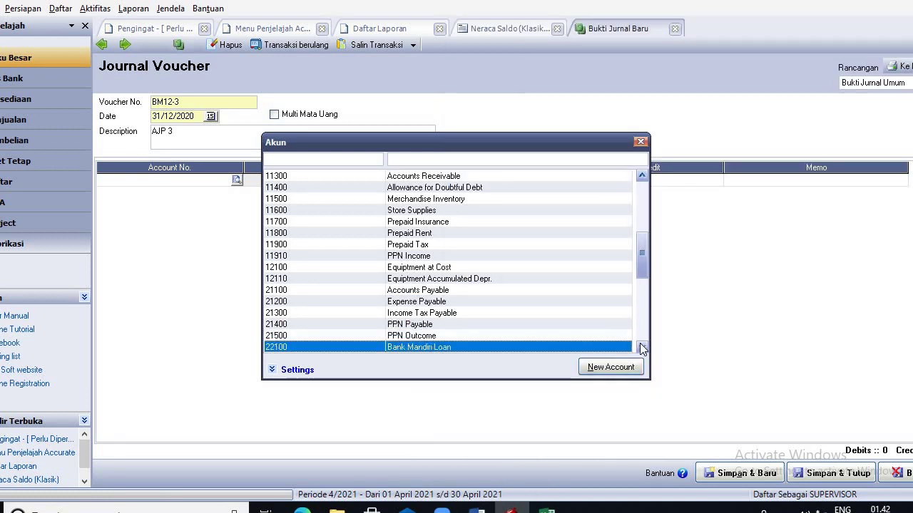
click(641, 347)
click(642, 347)
click(643, 348)
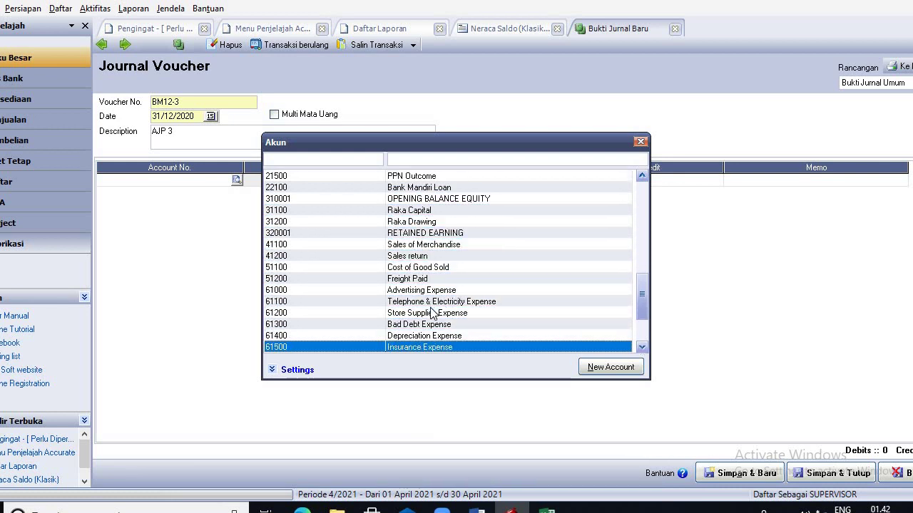
click(642, 348)
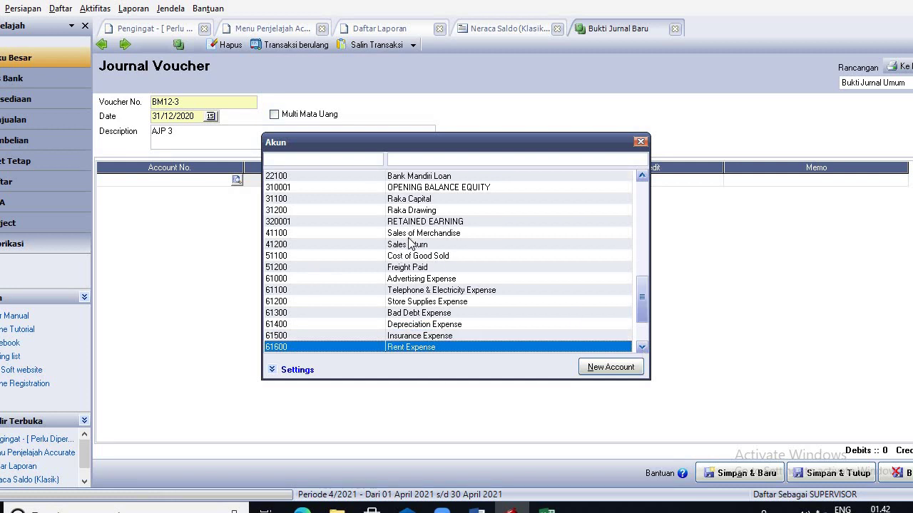
click(641, 346)
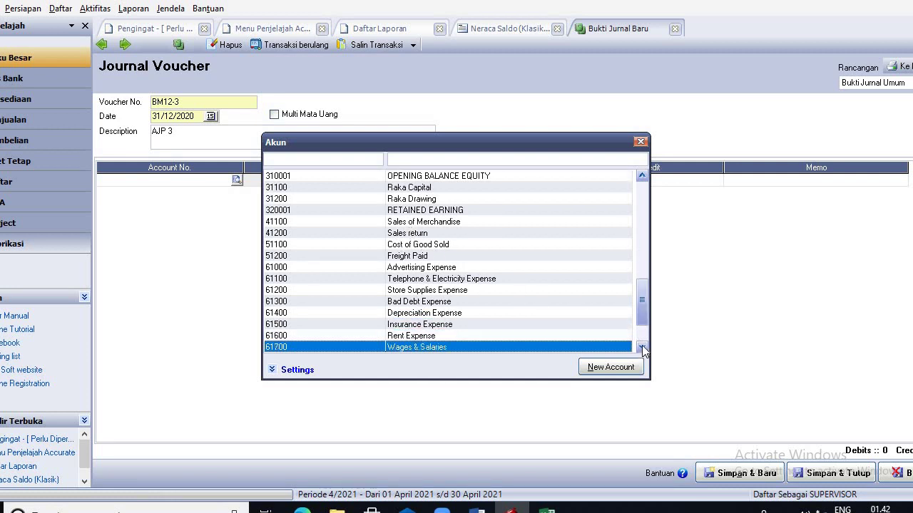
double_click(641, 346)
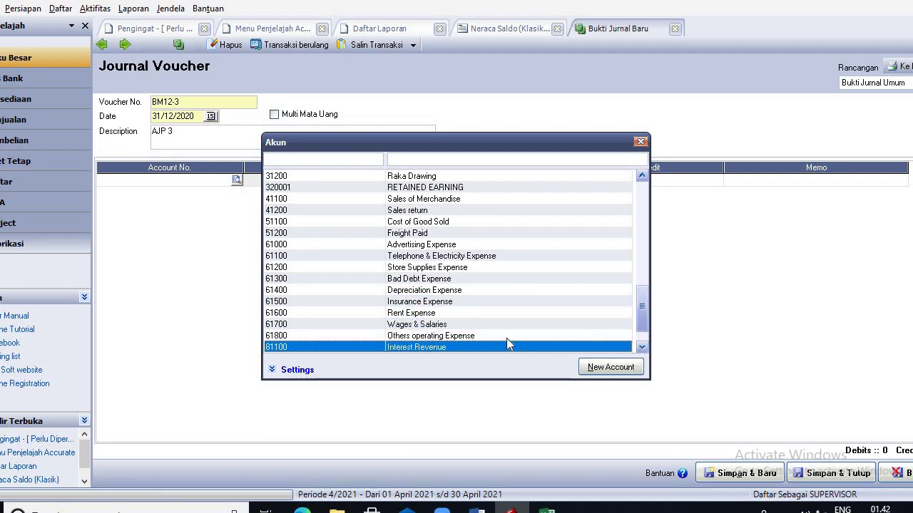
double_click(417, 324)
Step: Consult the December salary item in the Word memo and enter 3500000 as the Wages & Salaries debit in Accurate
click(488, 182)
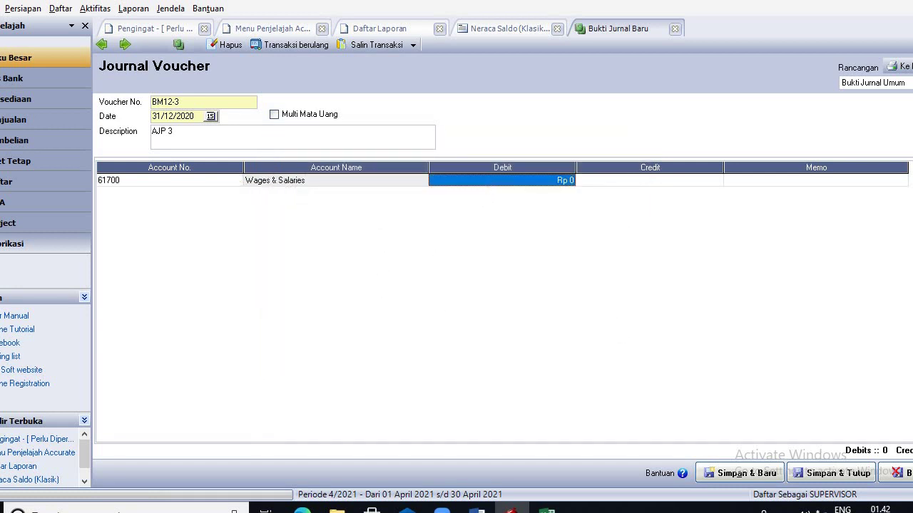
mouse_move(477, 509)
click(480, 480)
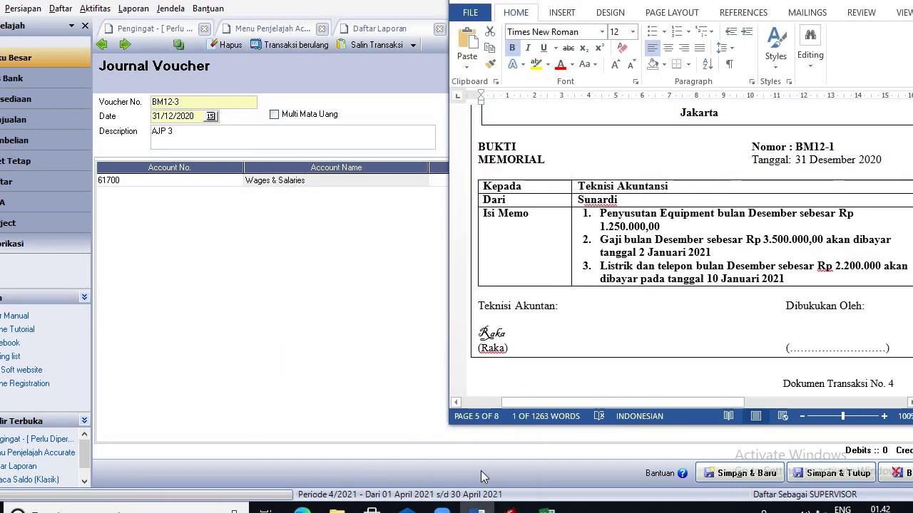
click(421, 385)
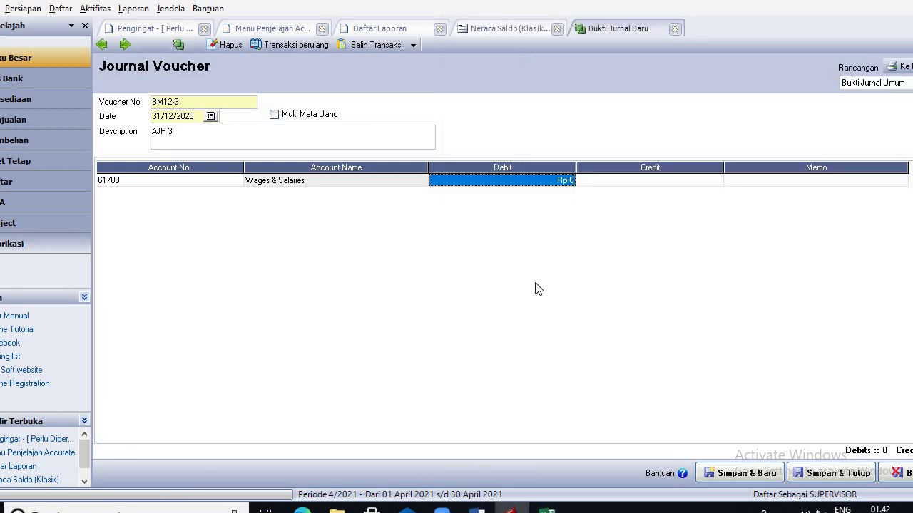
click(522, 180)
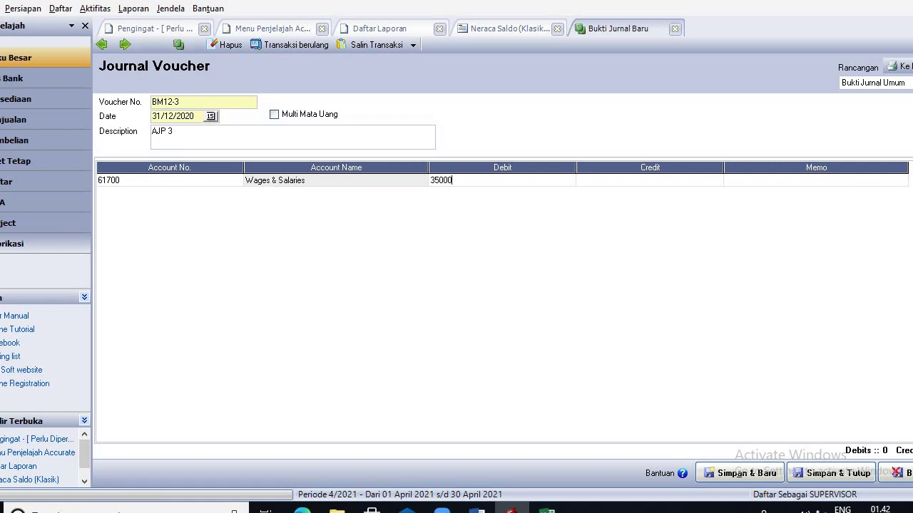
key(Tab)
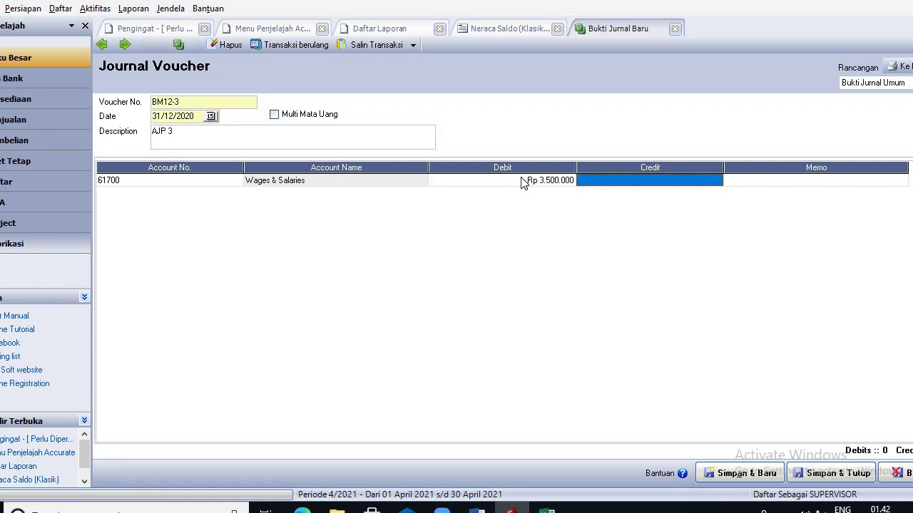
Step: Add a second voucher line and, after checking the Word memo, choose account 61100 Telephone & Electricity Expense for it in Accurate
key(Tab)
key(Tab)
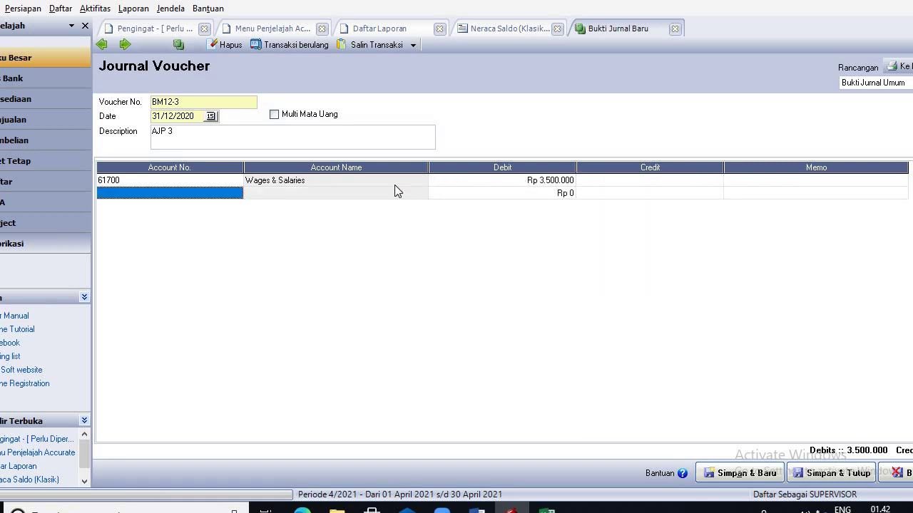
click(234, 194)
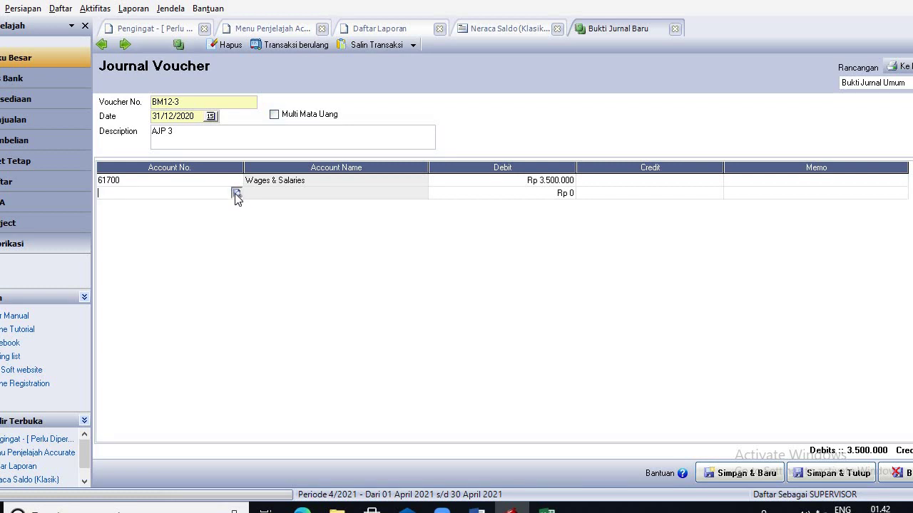
click(237, 193)
mouse_move(477, 510)
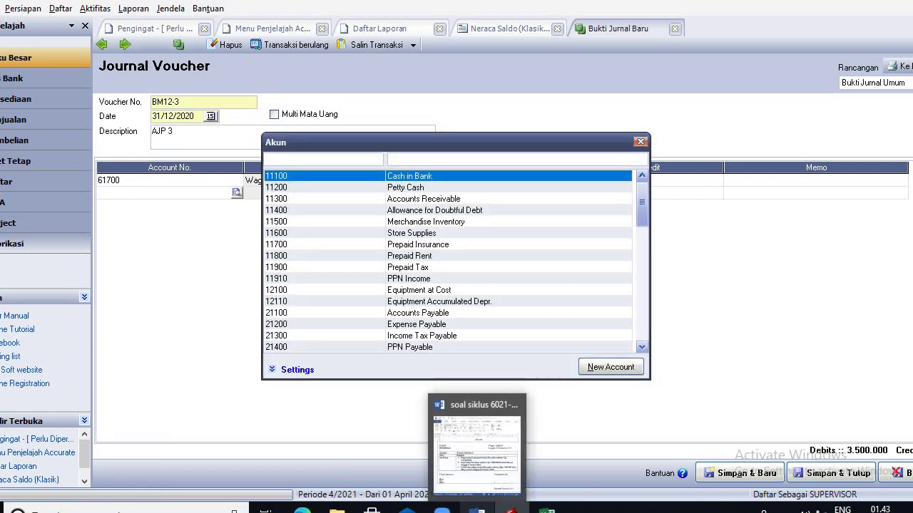
click(477, 456)
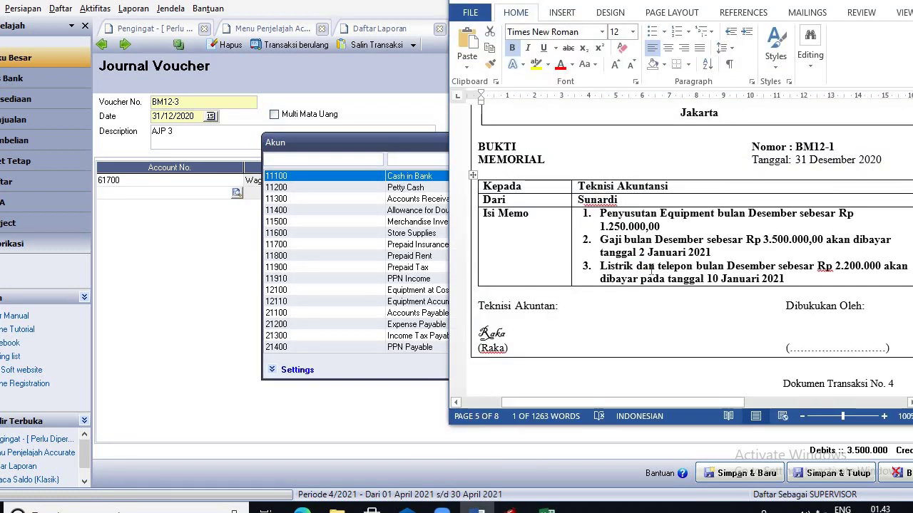
click(197, 353)
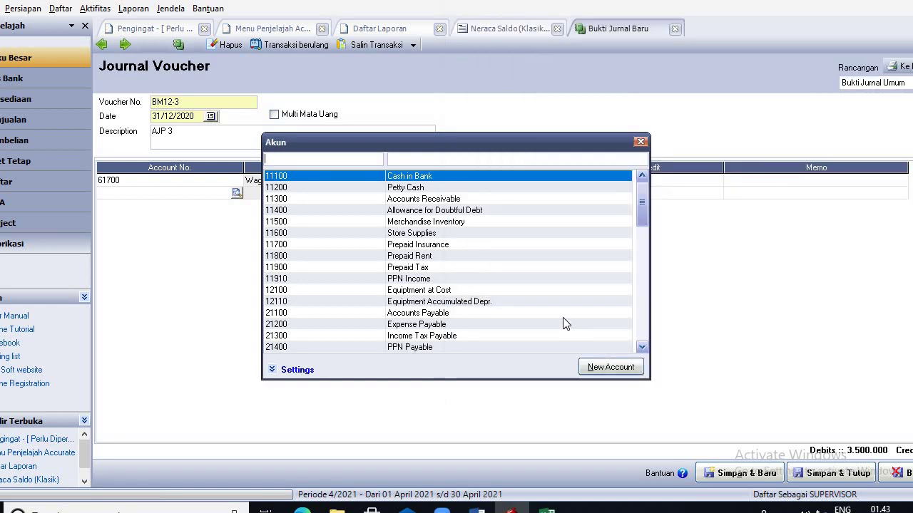
click(642, 348)
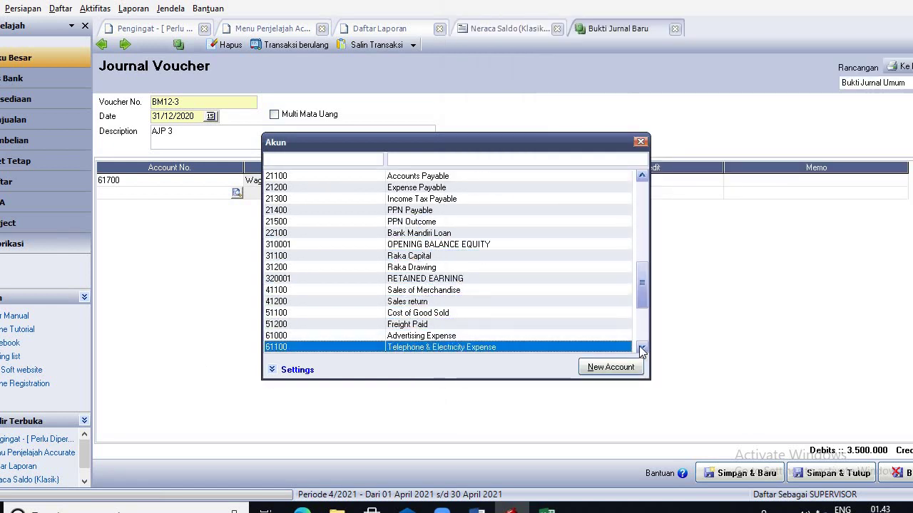
scroll(641, 349, down, 2)
click(450, 324)
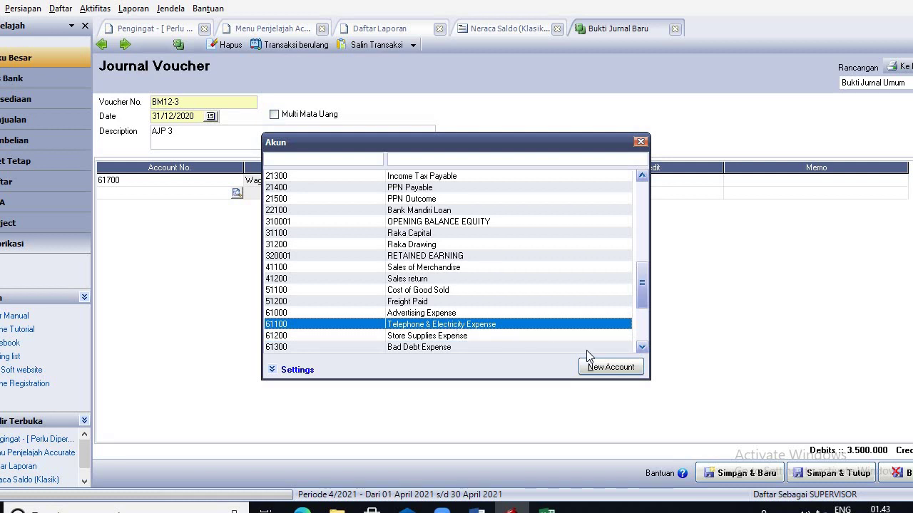
double_click(476, 325)
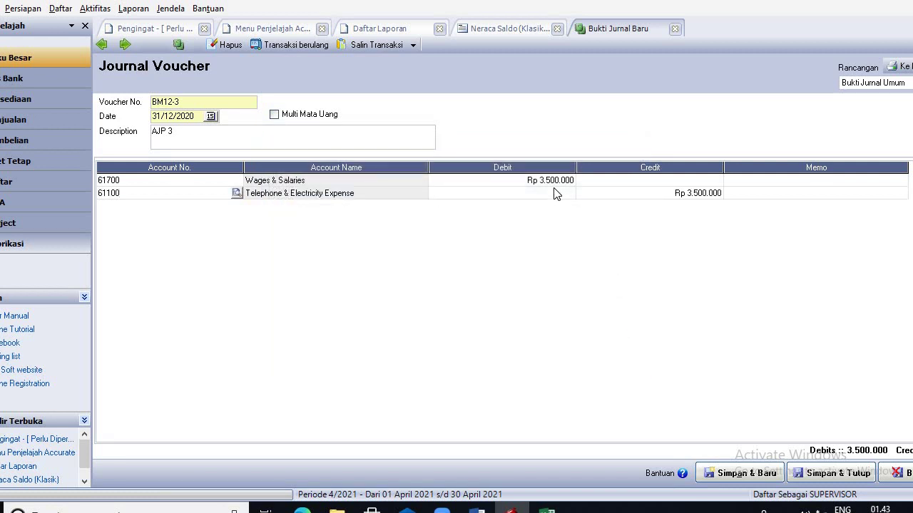
Step: Consult the December electricity and telephone item in the Word memo and enter 2200000 as the Telephone & Electricity Expense debit in Accurate
click(552, 196)
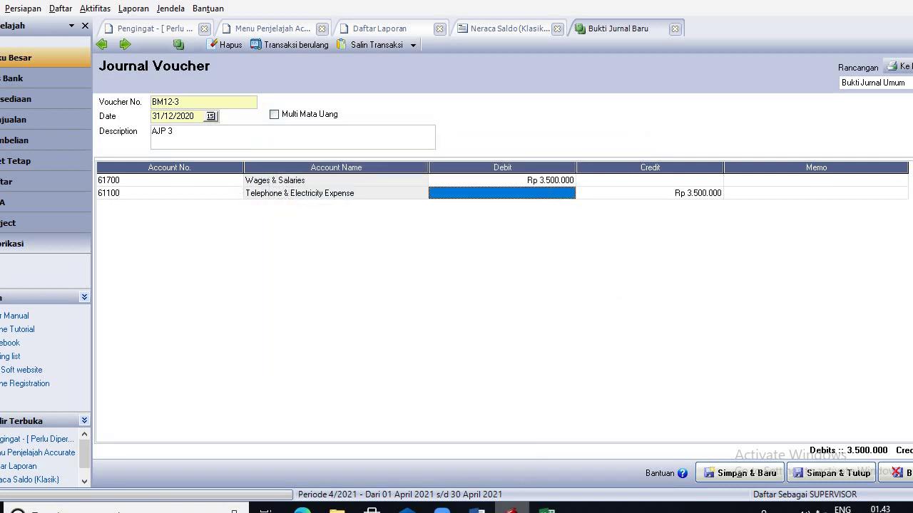
mouse_move(476, 510)
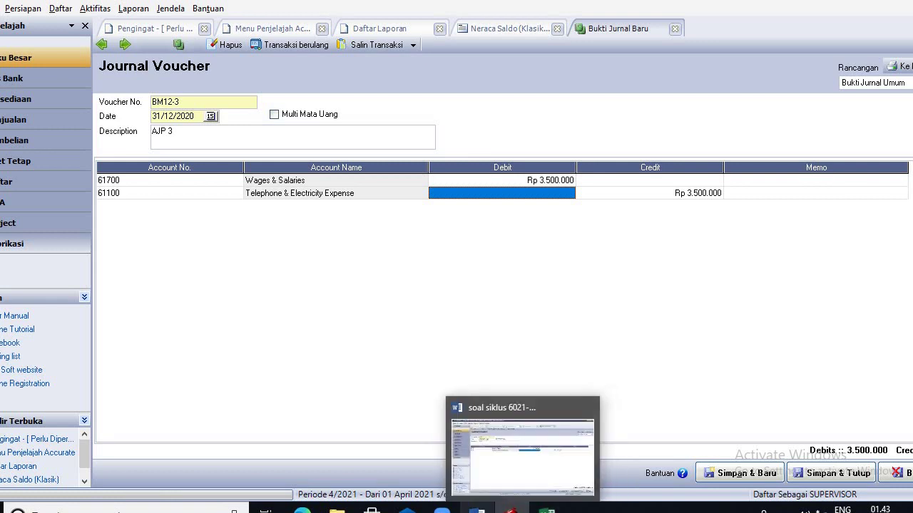
click(467, 462)
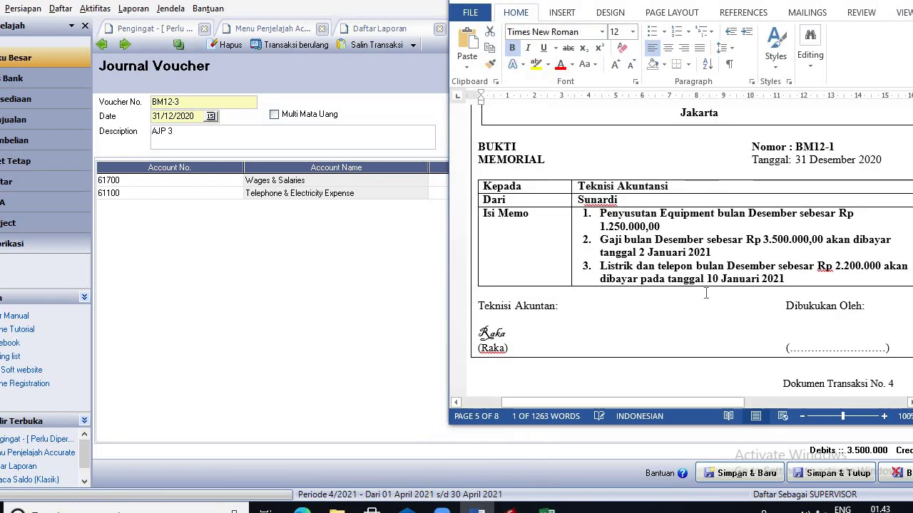
click(321, 323)
click(509, 193)
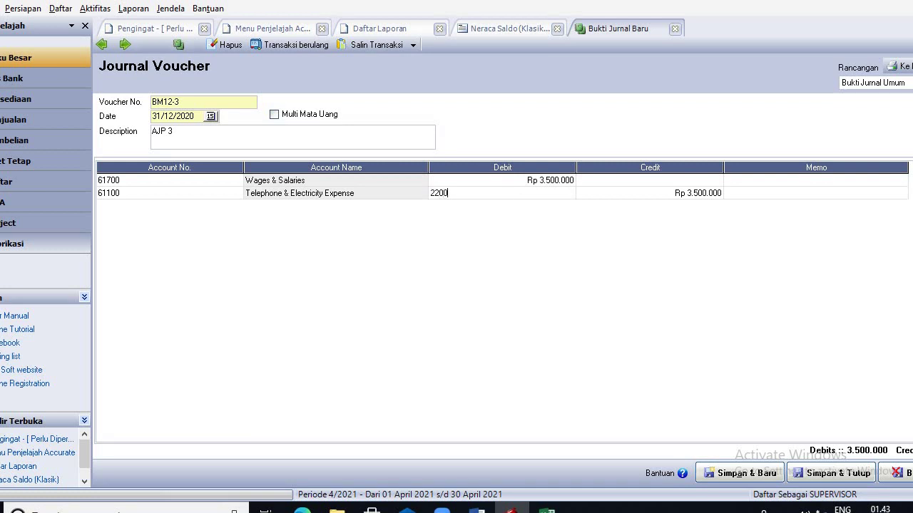
key(Tab)
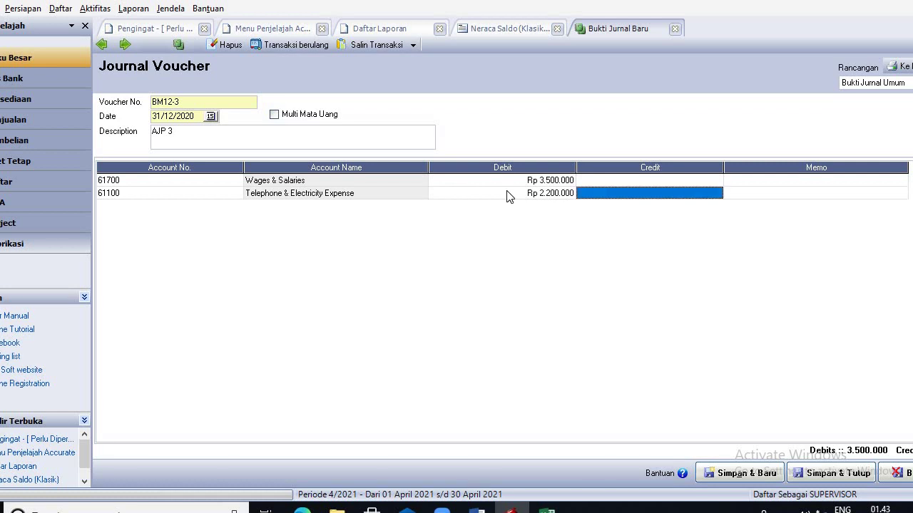
Step: Add a third voucher line crediting account 21200 Expense Payable with Rp 5.700.000
key(Tab)
key(Tab)
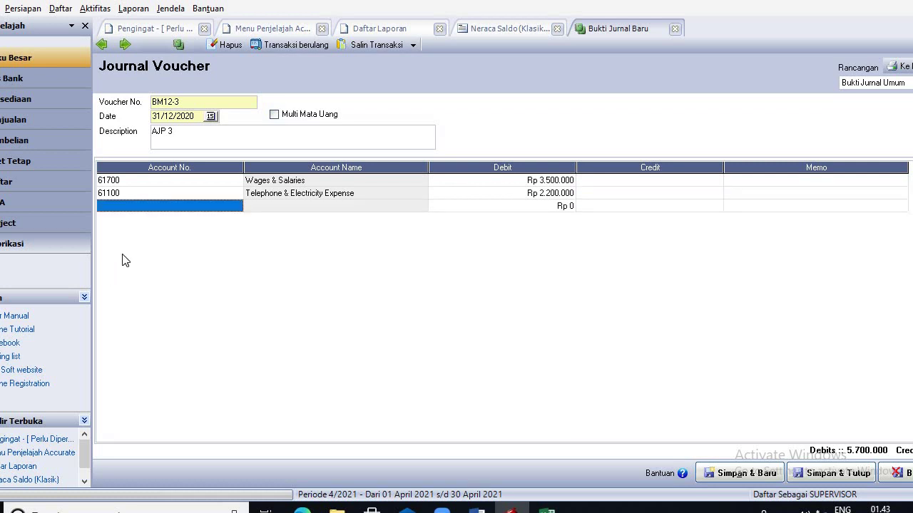
click(235, 208)
click(236, 207)
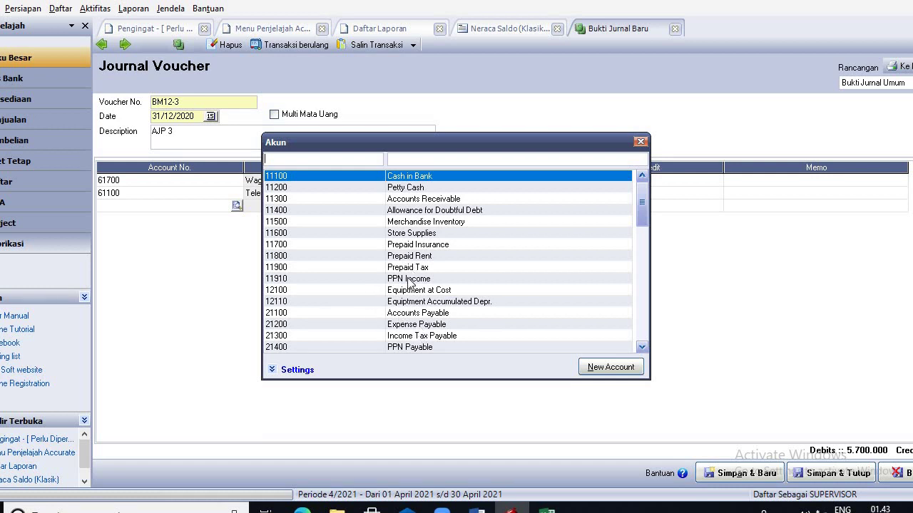
double_click(403, 325)
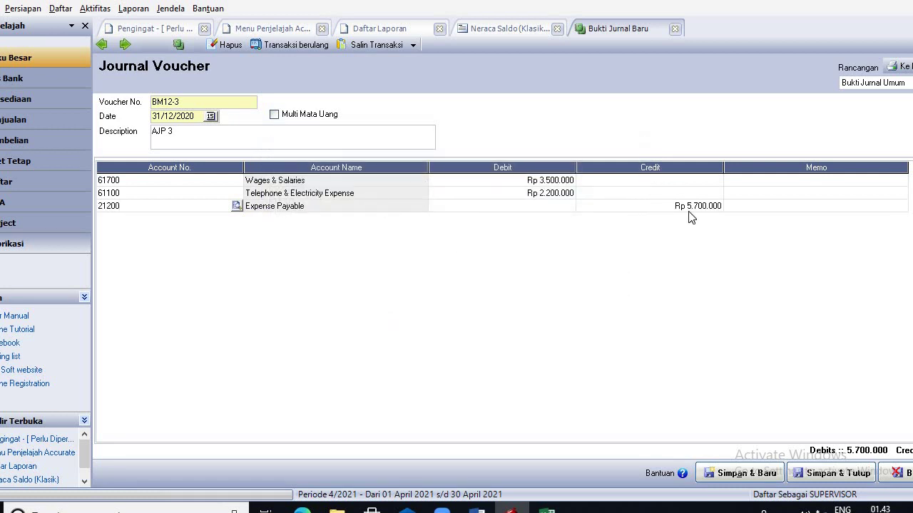
click(734, 210)
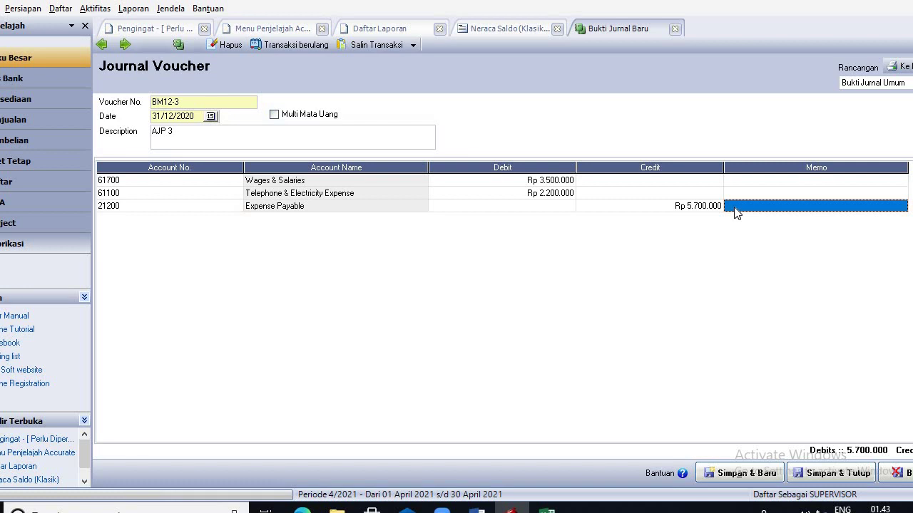
key(Return)
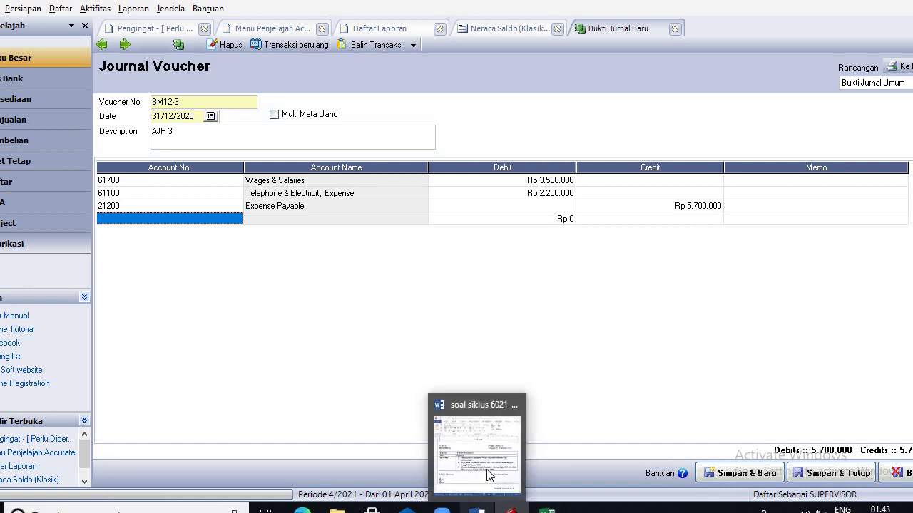
Step: Recheck the AJP 3 entries against the Word memo, and save the voucher in Accurate with a new blank one started
click(489, 470)
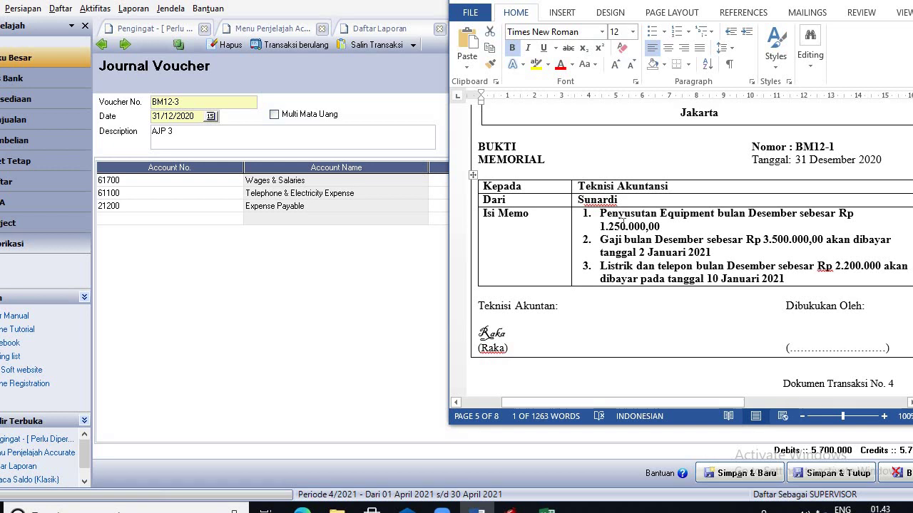
click(357, 335)
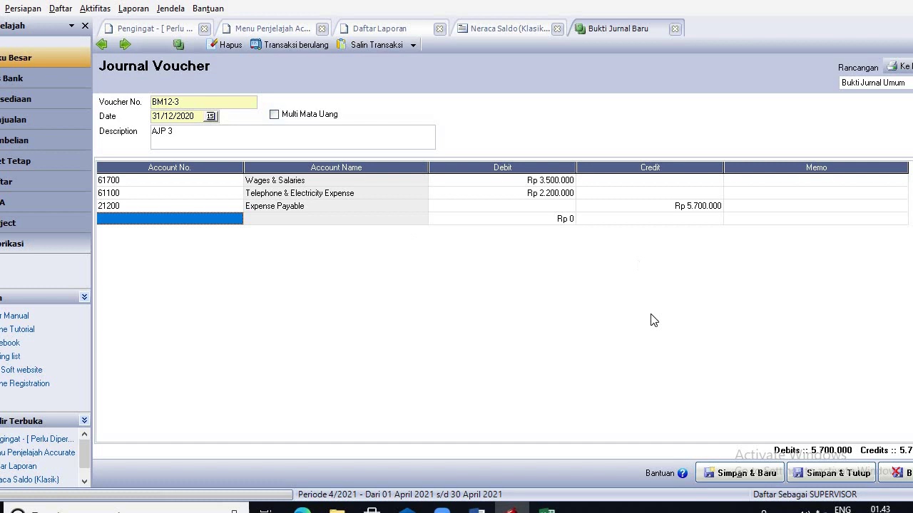
click(754, 473)
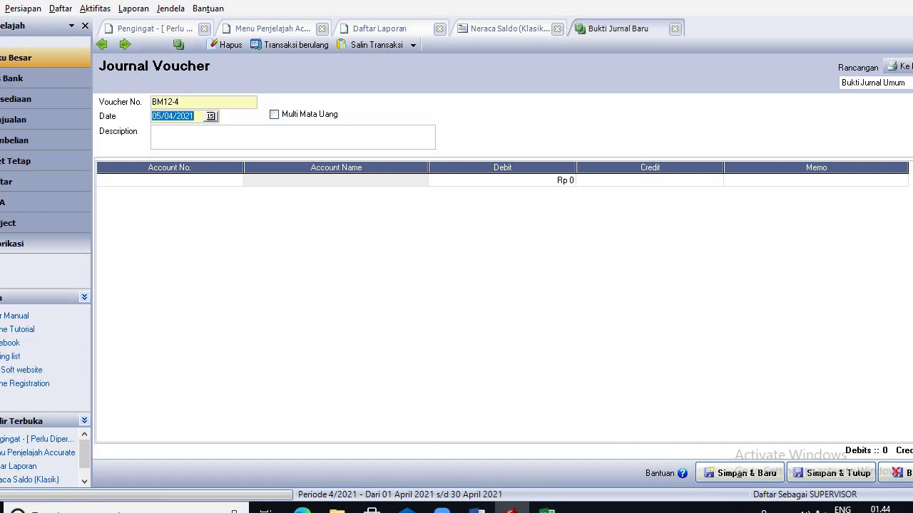
Step: Read the Word memo about closing PPN Income and PPN Outcome, and examine their balances in Accurate's Neraca Saldo report
mouse_move(478, 508)
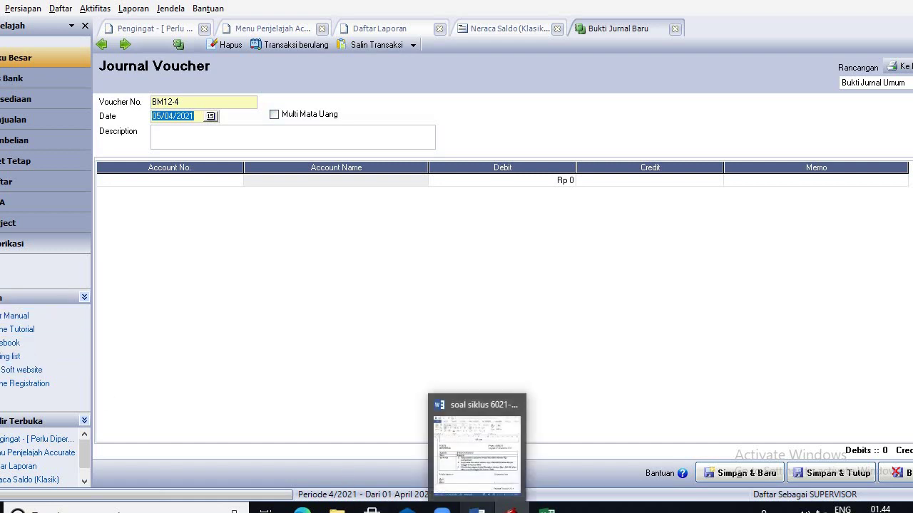
click(491, 428)
scroll(563, 319, down, 10)
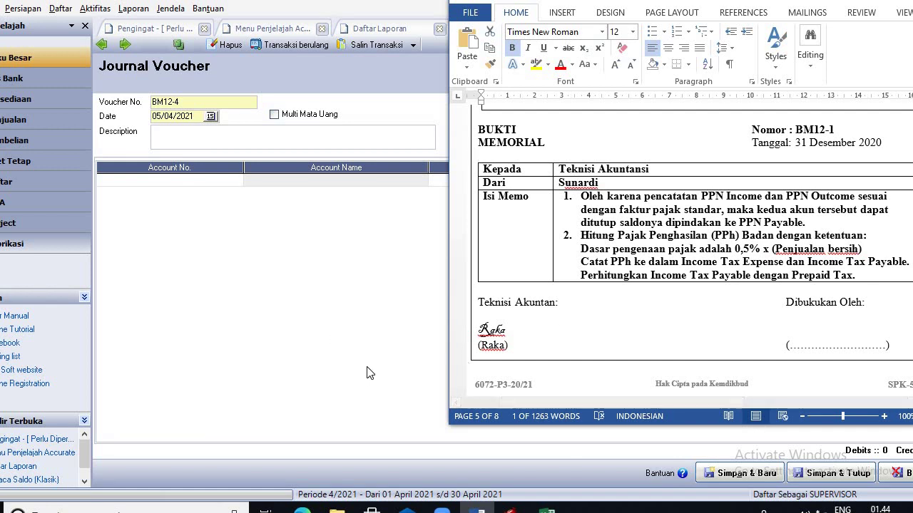
click(308, 351)
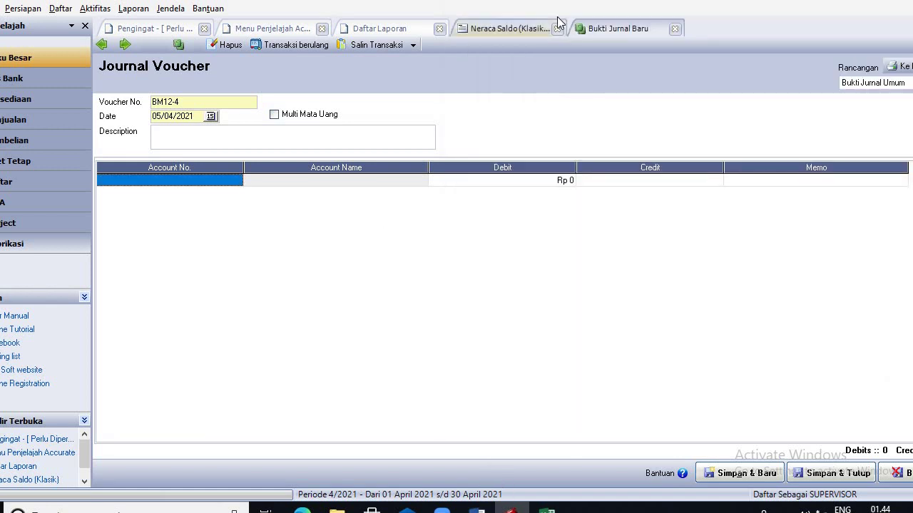
click(506, 30)
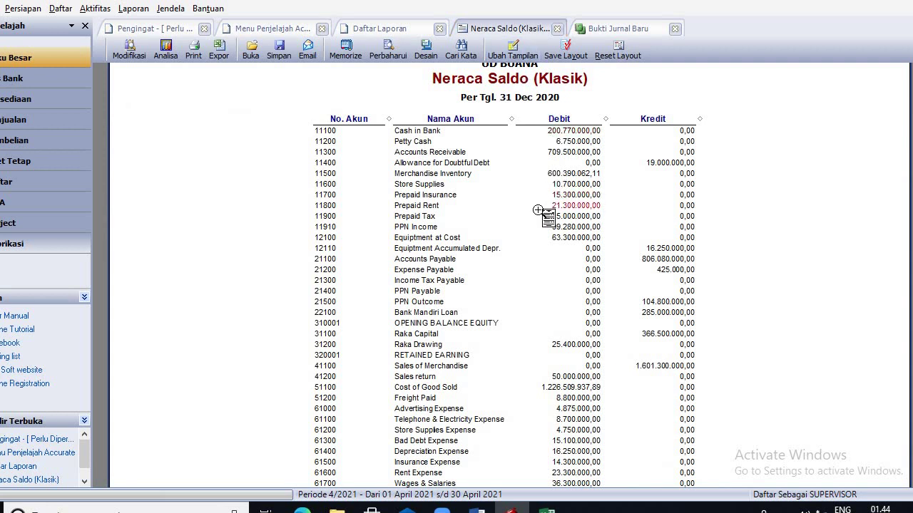
scroll(541, 208, down, 2)
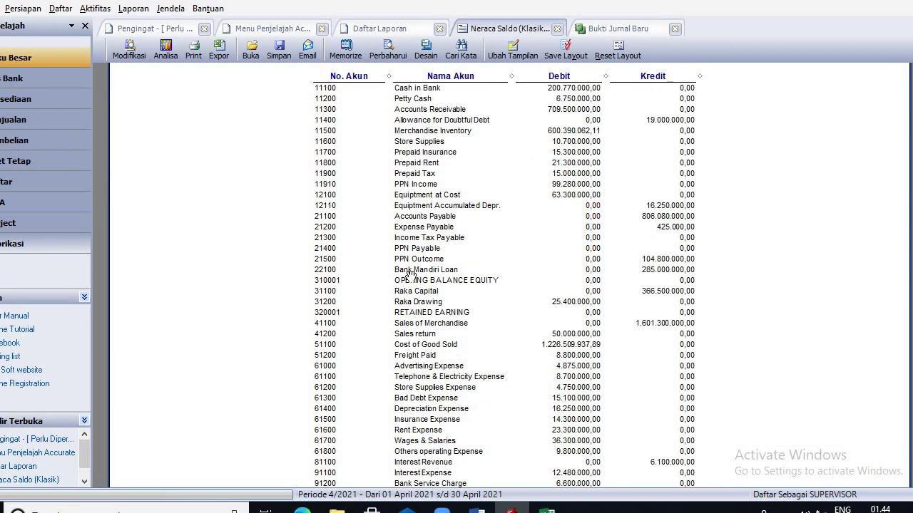
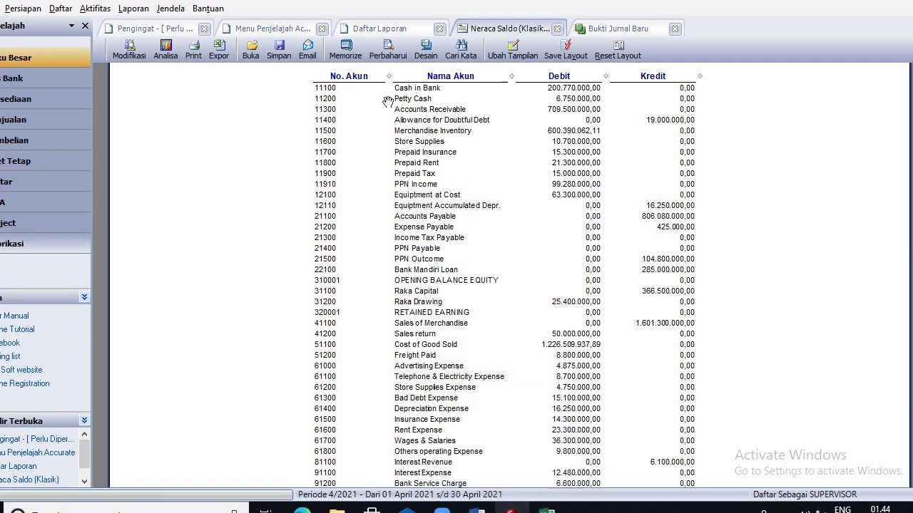
Step: Date the new journal voucher 31/12/2020 and give it the description AJP 4
click(630, 33)
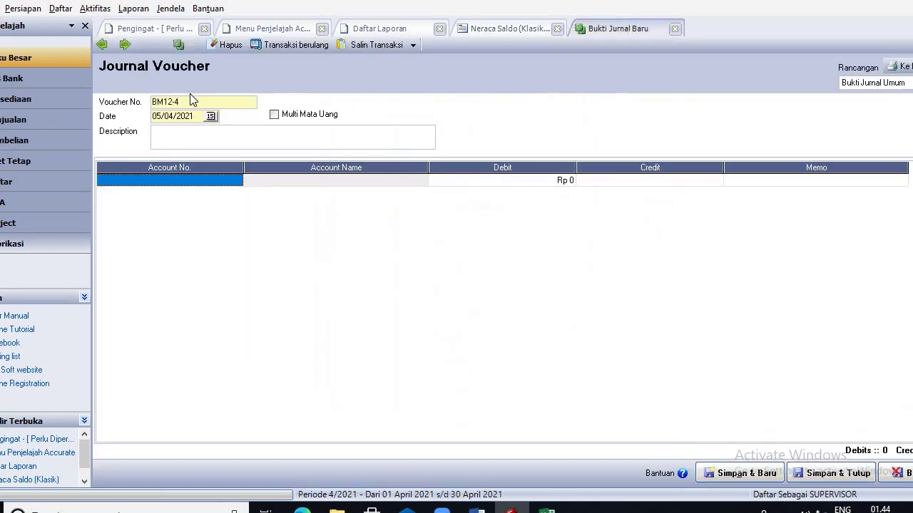
click(197, 118)
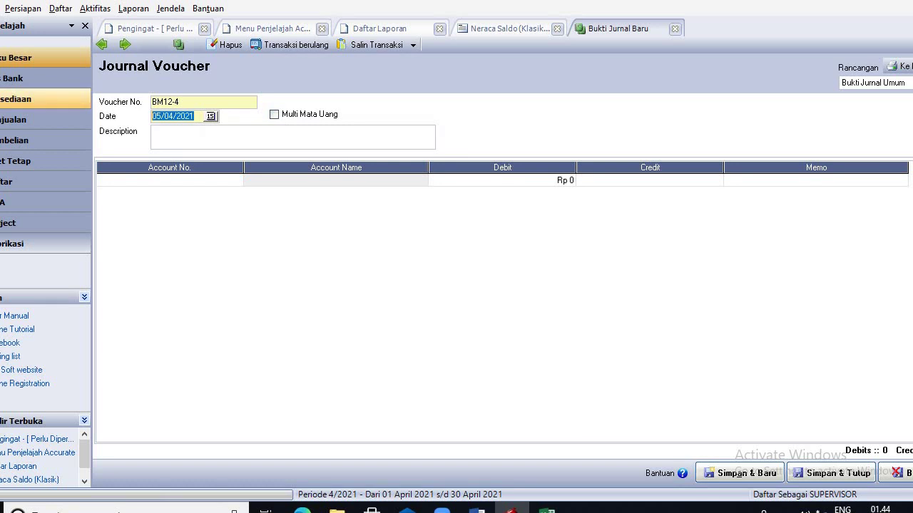
text(31)
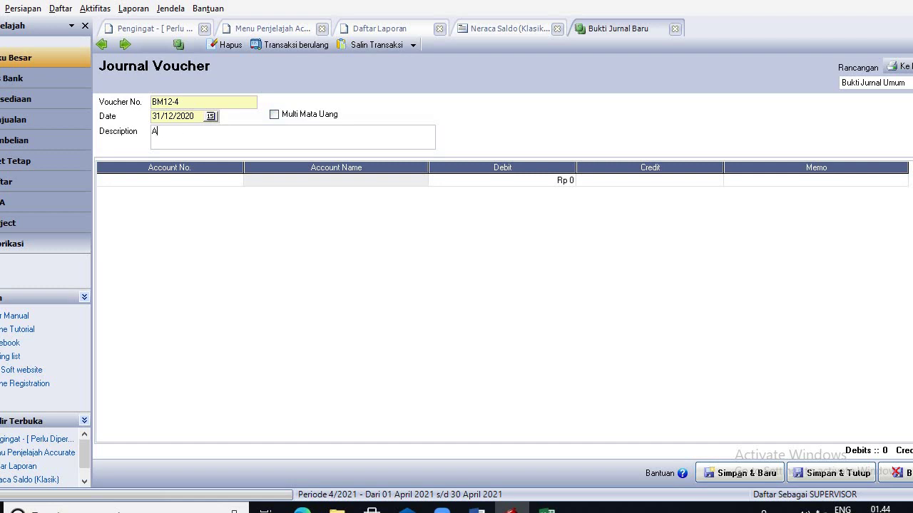
Step: Choose account 21500 PPN Outcome on the first line of the AJP 4 voucher
click(239, 180)
click(236, 180)
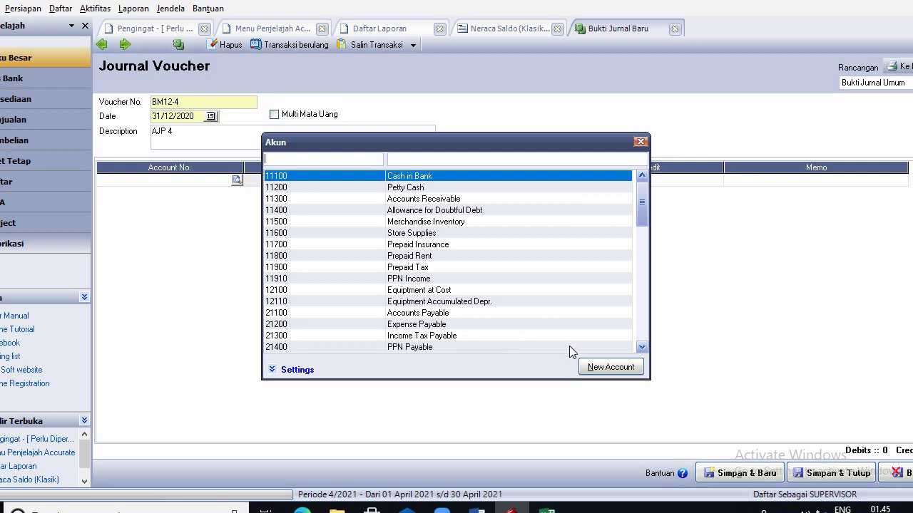
double_click(642, 347)
click(466, 347)
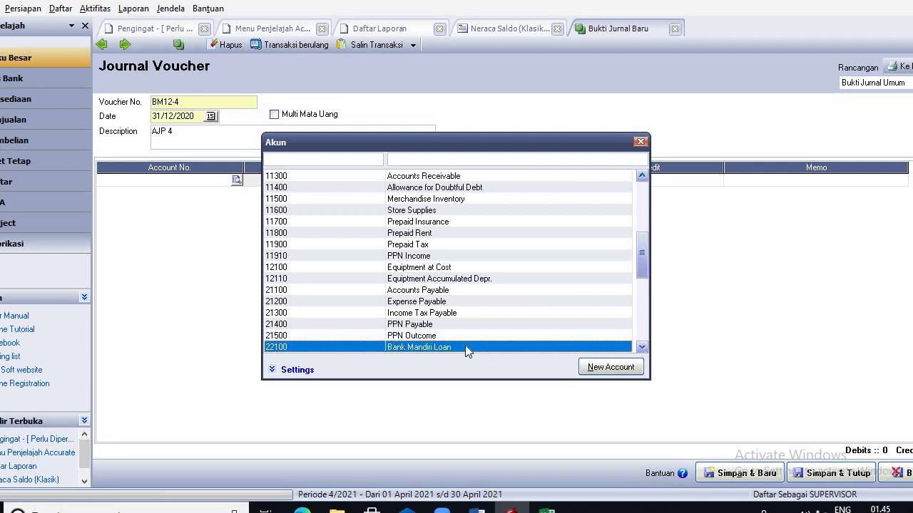
double_click(441, 335)
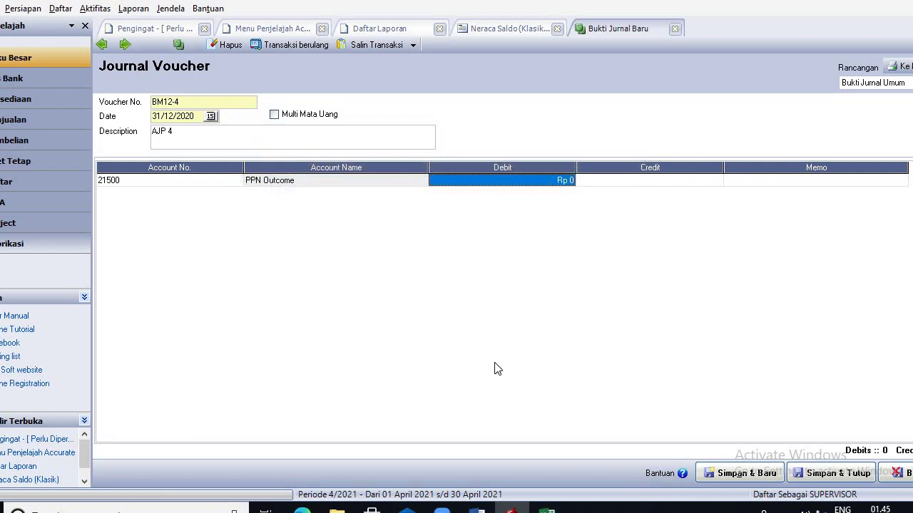
Step: Look up the PPN Outcome balance in the Neraca Saldo report and enter 104800000 as its debit on the voucher
click(503, 29)
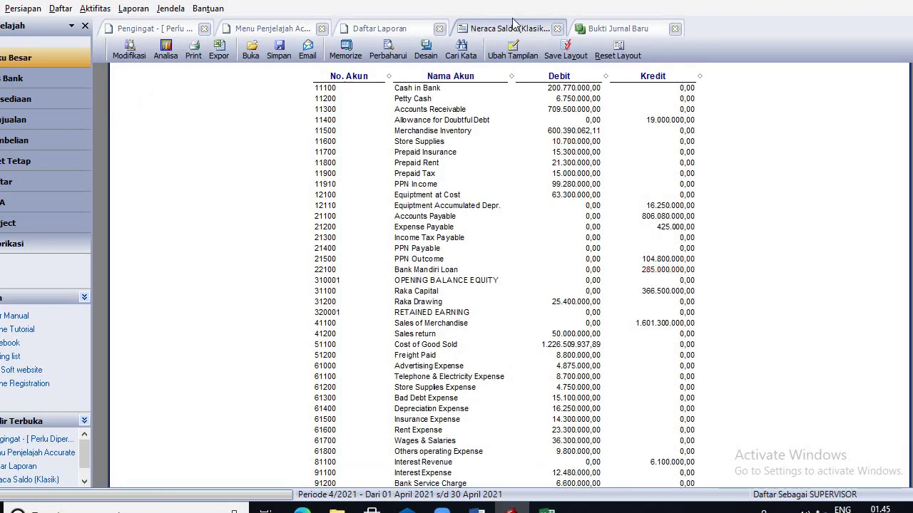
click(617, 28)
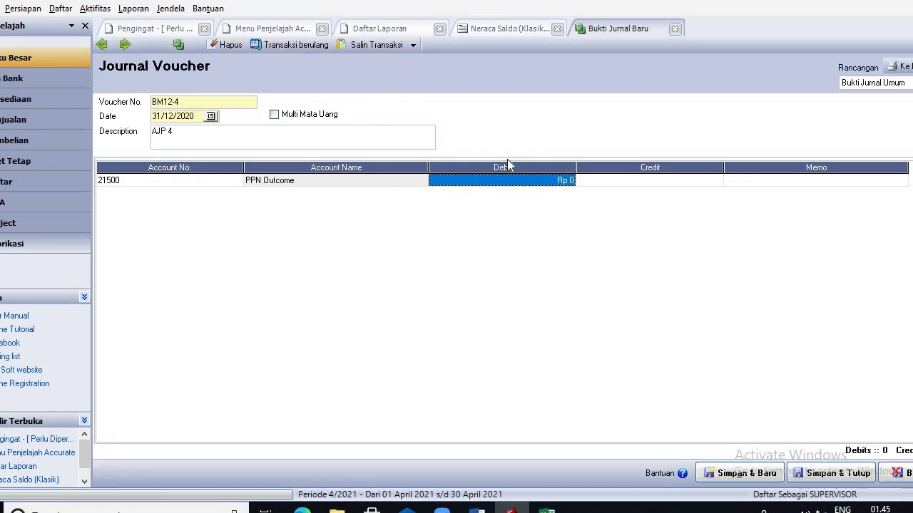
text(104800000)
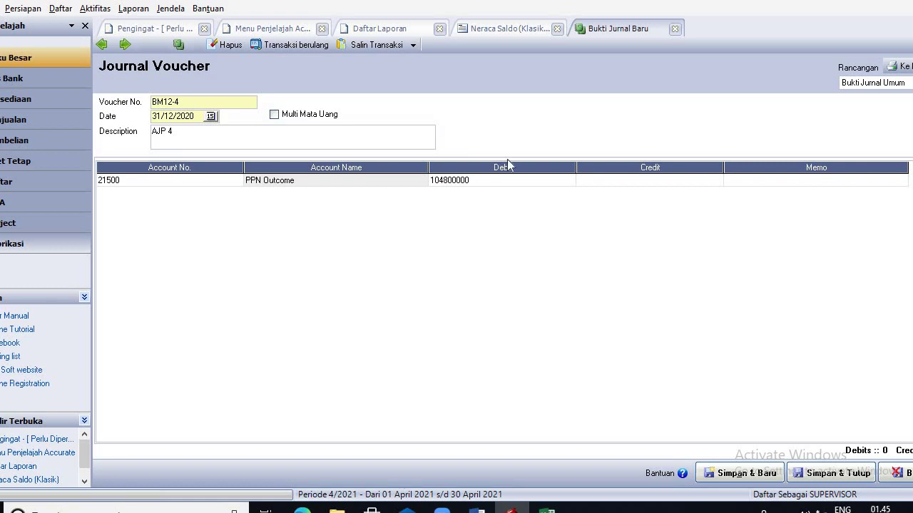
key(Tab)
Step: Add a second line to the AJP 4 voucher with account 11910 PPN Income
key(Tab)
key(Tab)
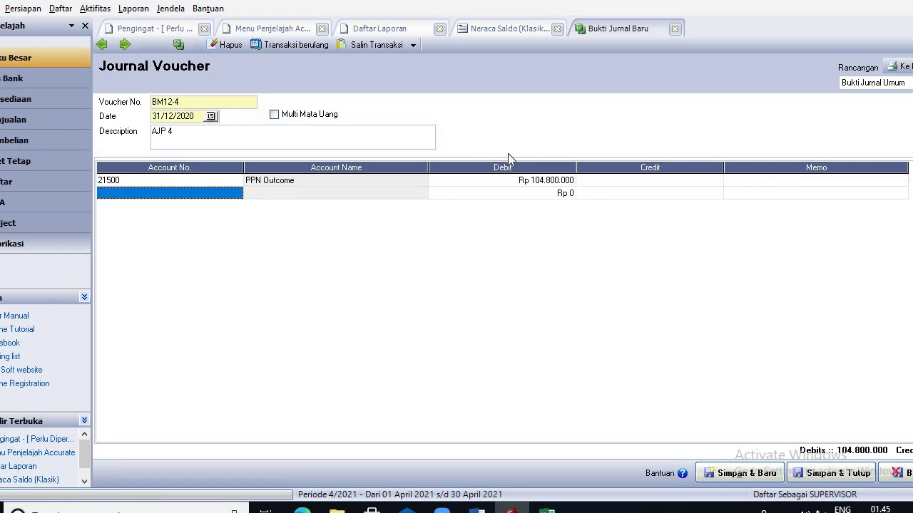
click(237, 196)
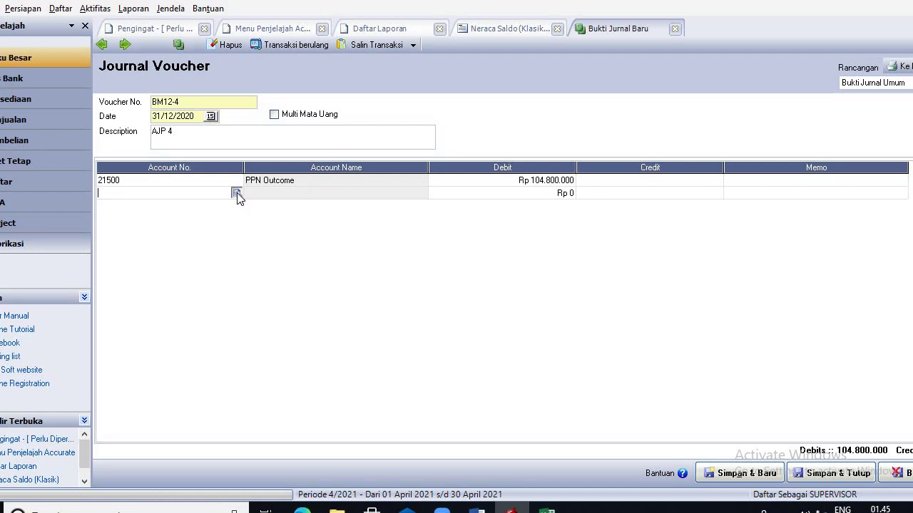
click(237, 192)
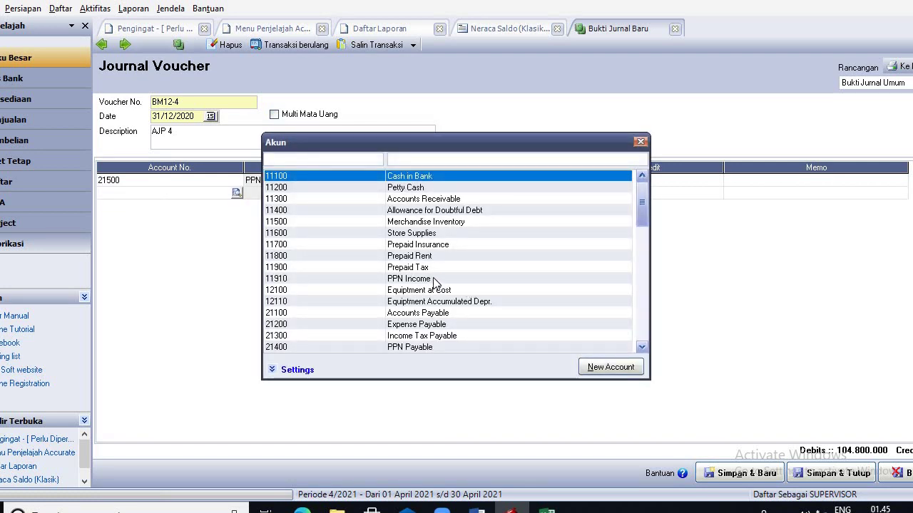
double_click(434, 282)
Step: Enter 99280000 as the PPN Income credit from the Neraca Saldo report, and consult the report again
click(659, 195)
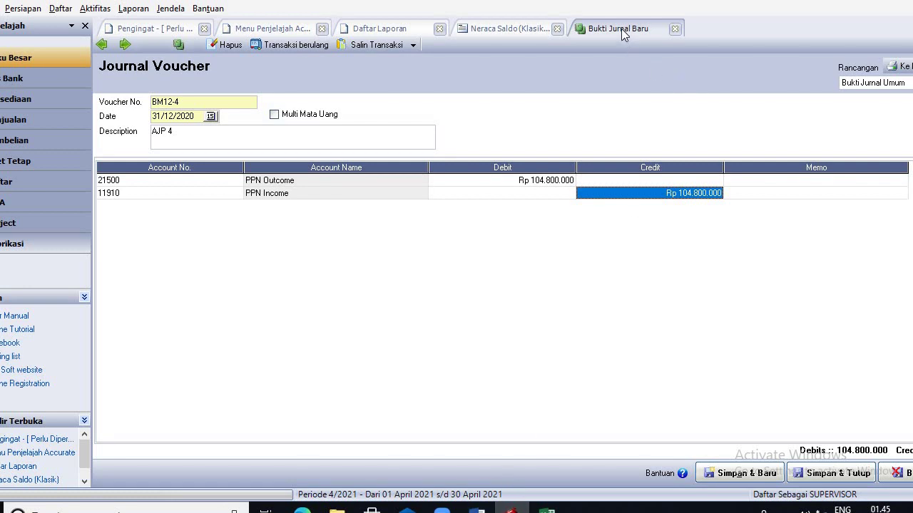
drag(510, 30, 567, 194)
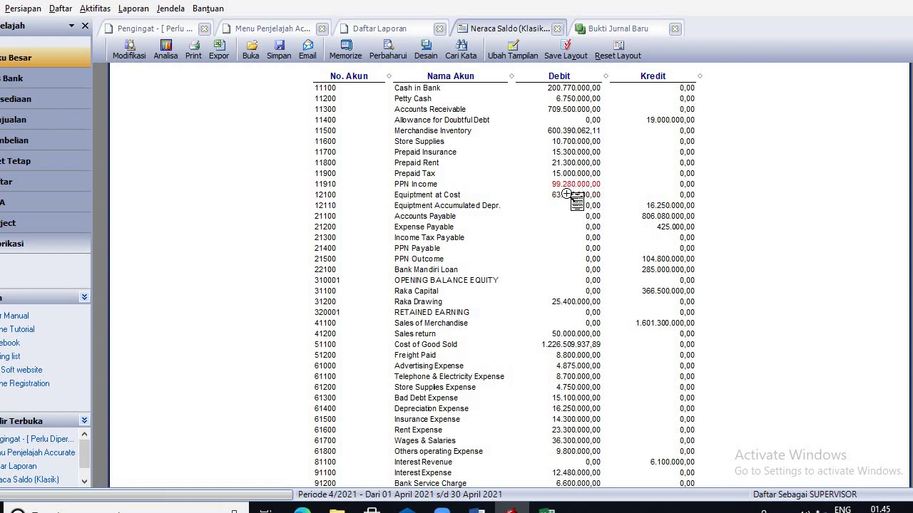
click(617, 28)
text(99280000)
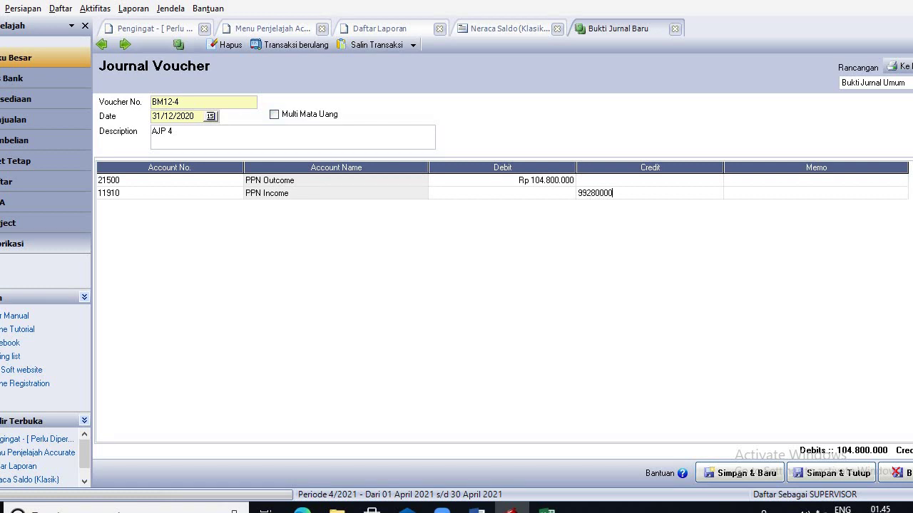
click(512, 31)
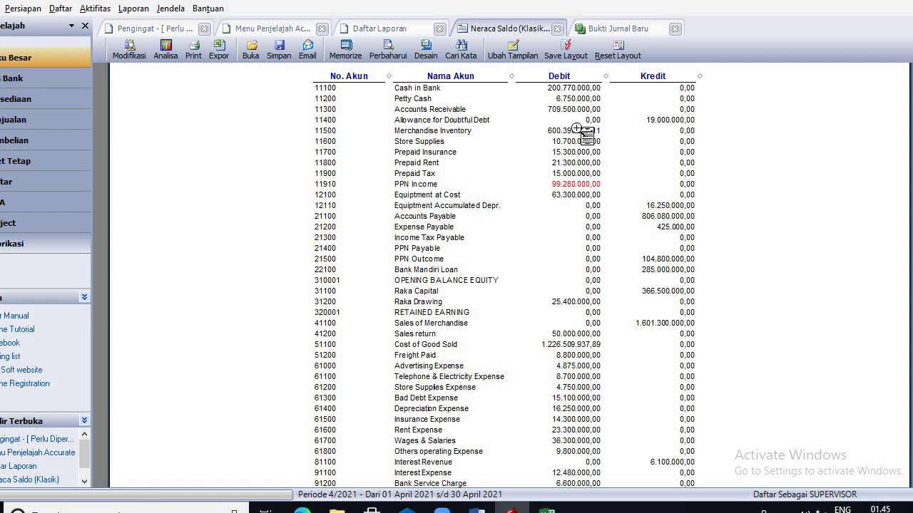
Step: Return to the AJP 4 voucher and correct the PPN Income credit to 99.280.000
click(618, 30)
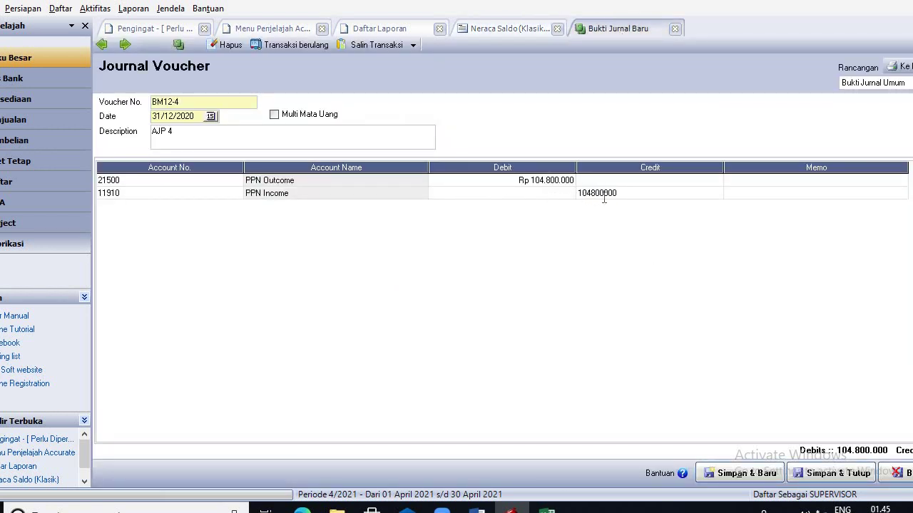
drag(621, 193, 499, 181)
text(99.)
text(280.000)
key(Tab)
key(Tab)
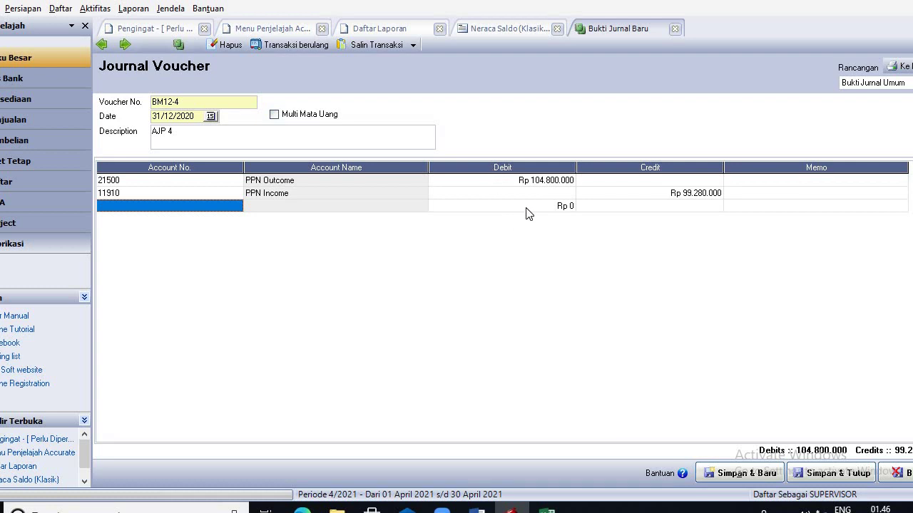
Step: Add a third voucher line with account 21400 PPN Payable, checking its balancing credit against the PPN balances in the Neraca Saldo report
click(244, 207)
click(236, 205)
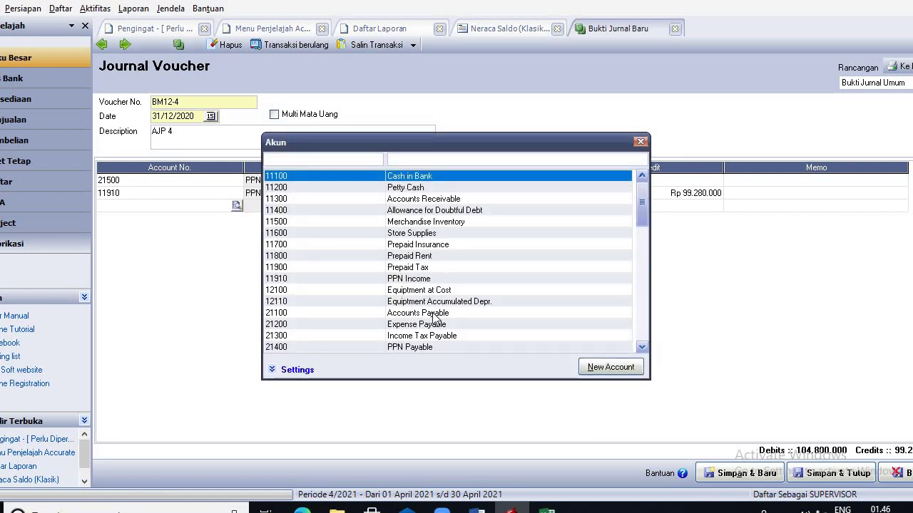
double_click(418, 348)
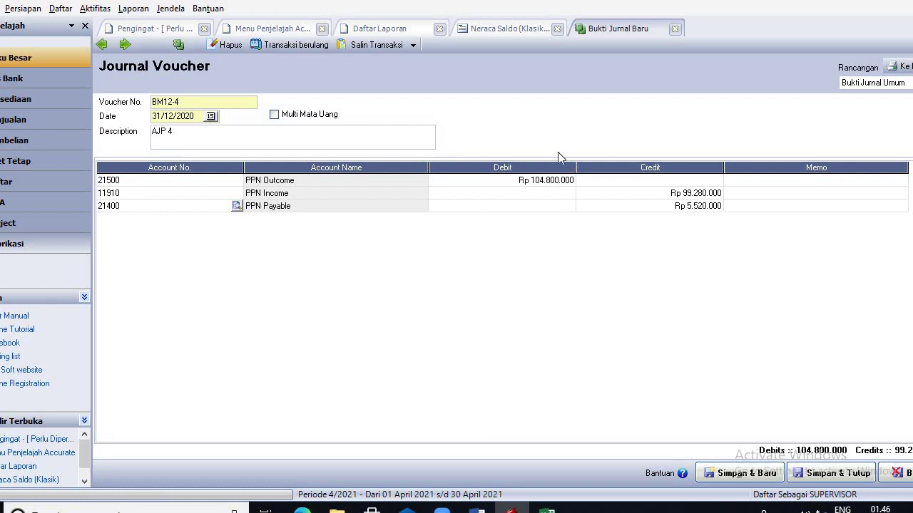
click(519, 30)
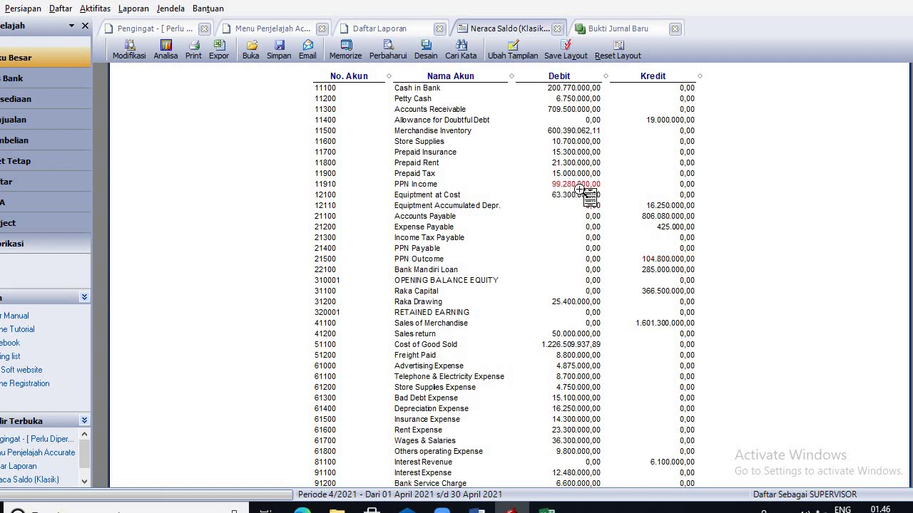
click(615, 28)
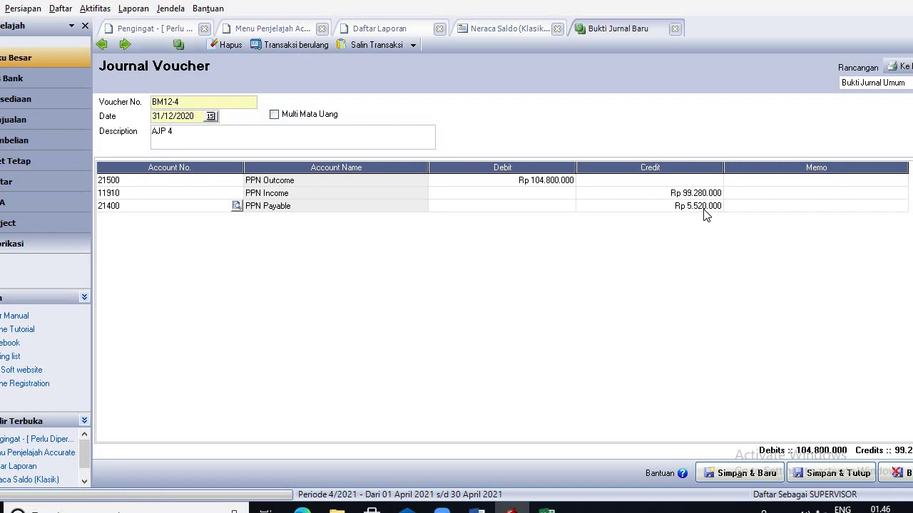
click(762, 210)
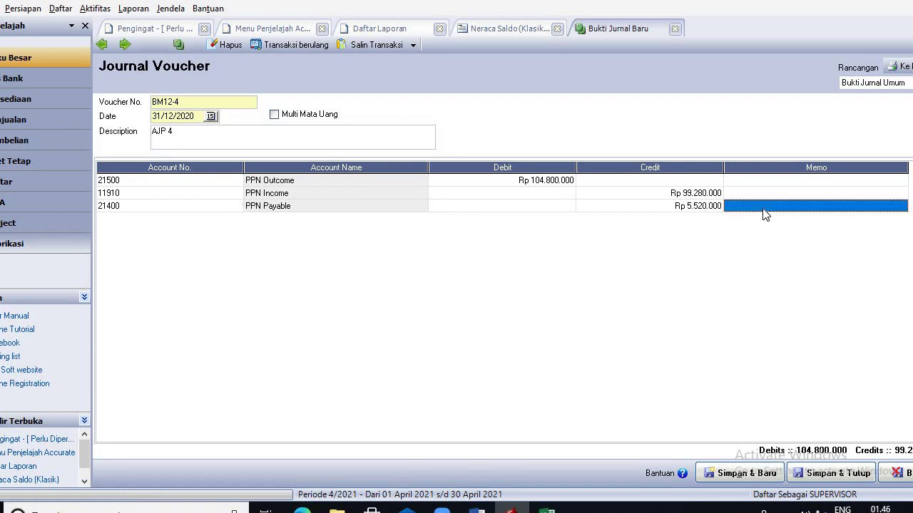
key(Tab)
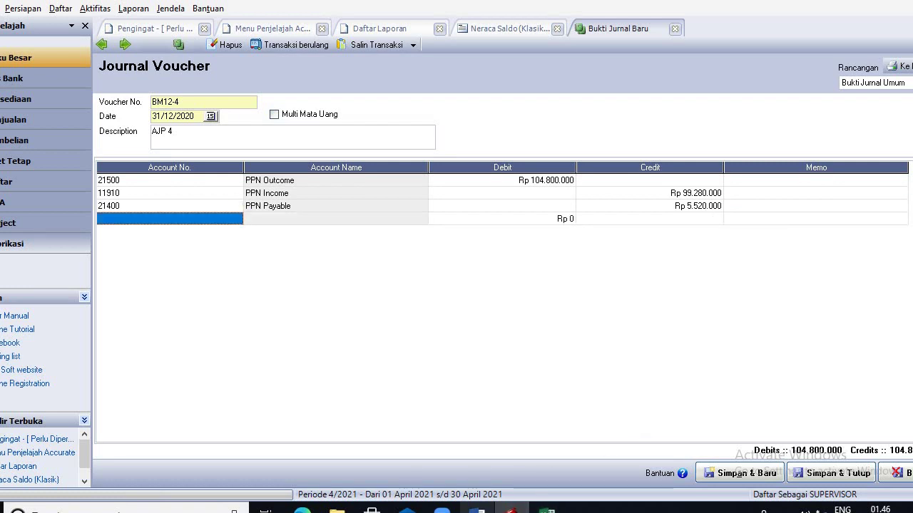
Step: Review the corporate income tax rule in the Word memo and the sales balances in the Neraca Saldo report
click(485, 463)
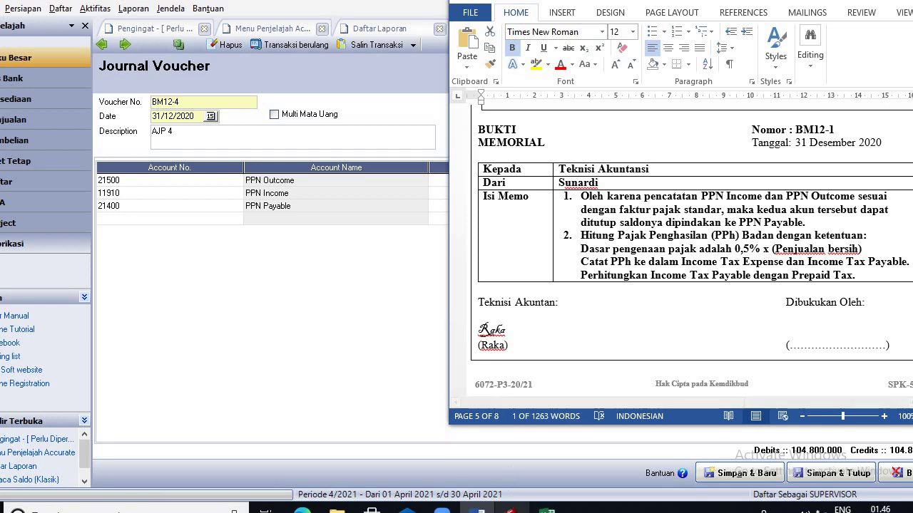
mouse_move(511, 508)
click(504, 450)
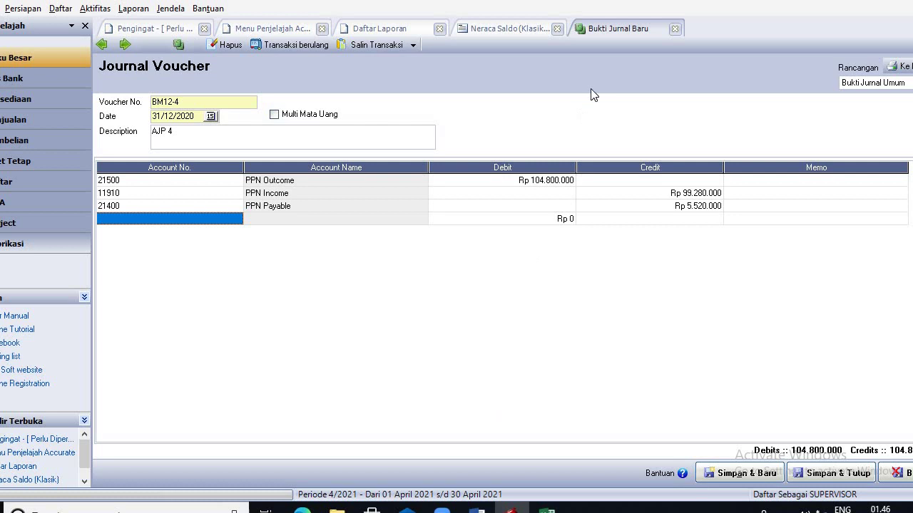
click(509, 27)
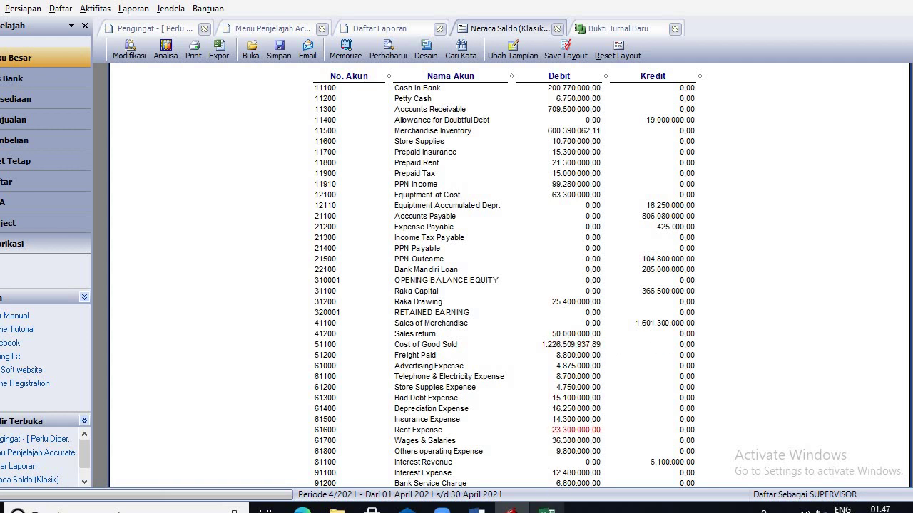
Step: Switch to the Excel sheet and clear the old figures in E2:G3
click(546, 508)
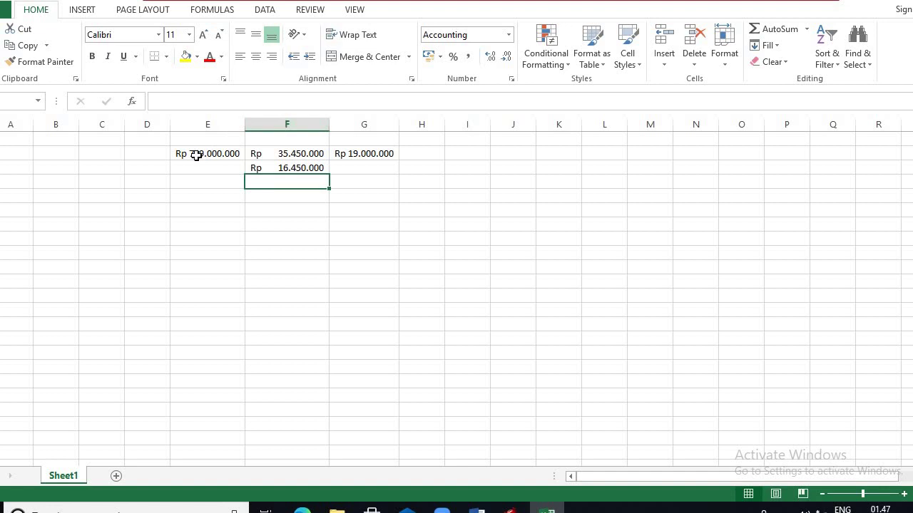
drag(195, 156, 364, 168)
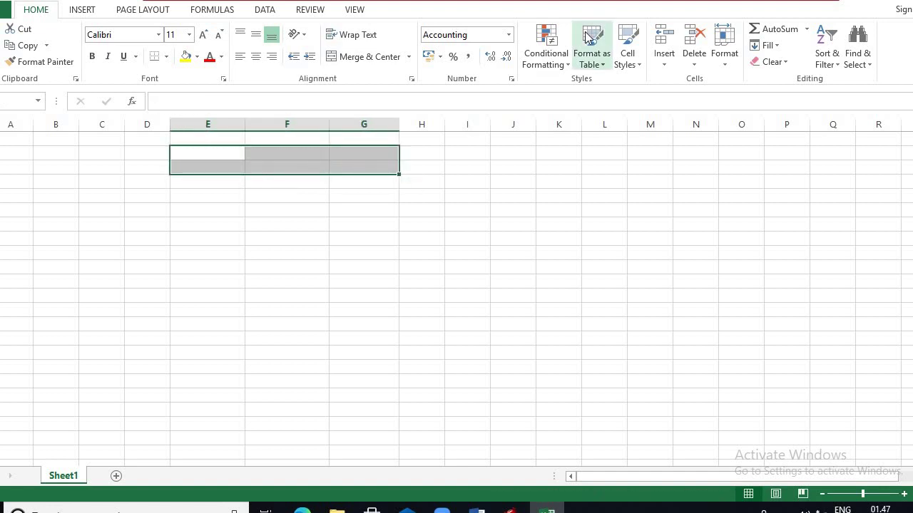
click(224, 156)
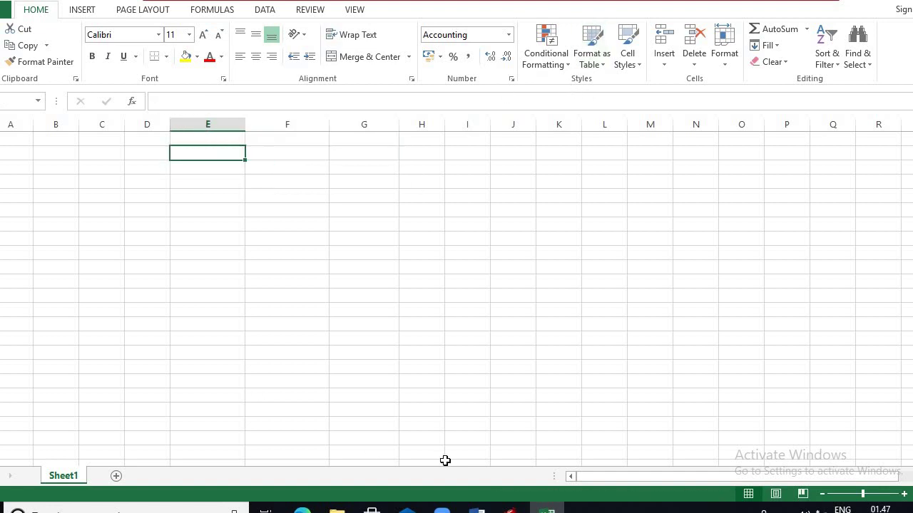
click(499, 472)
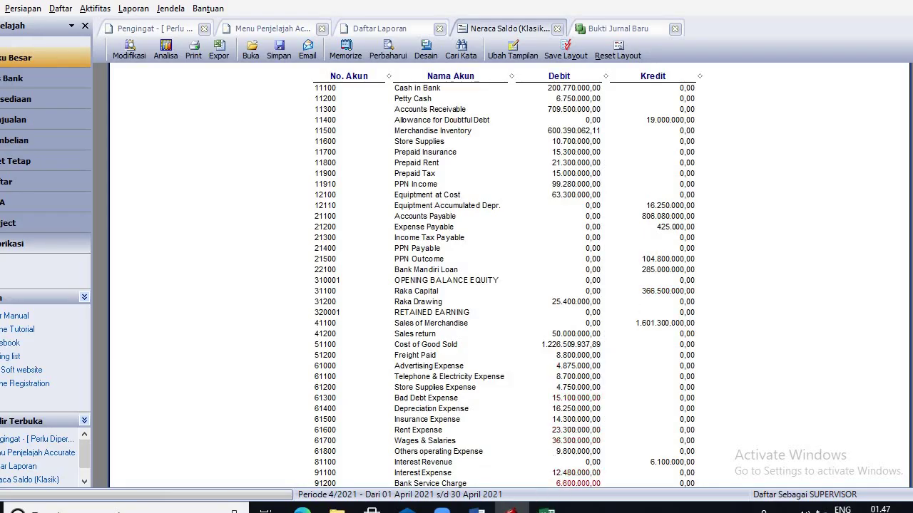
mouse_move(546, 507)
click(541, 476)
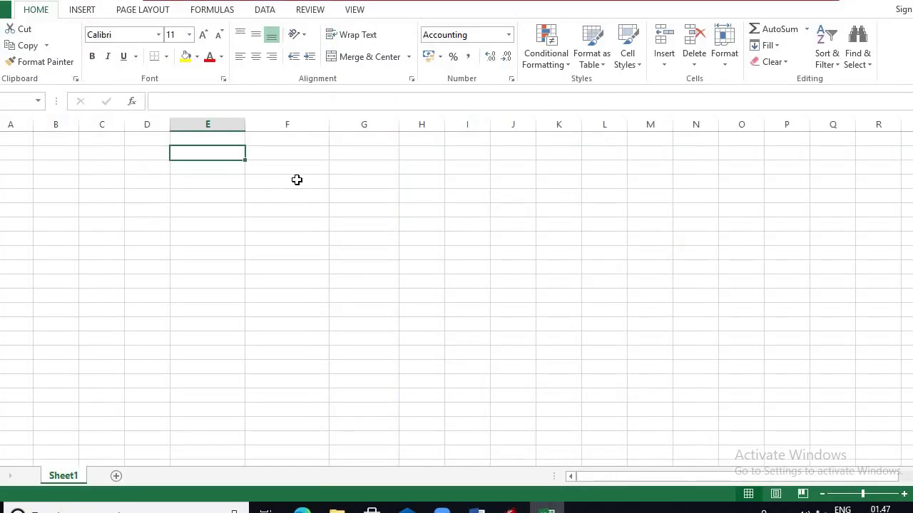
text(1)
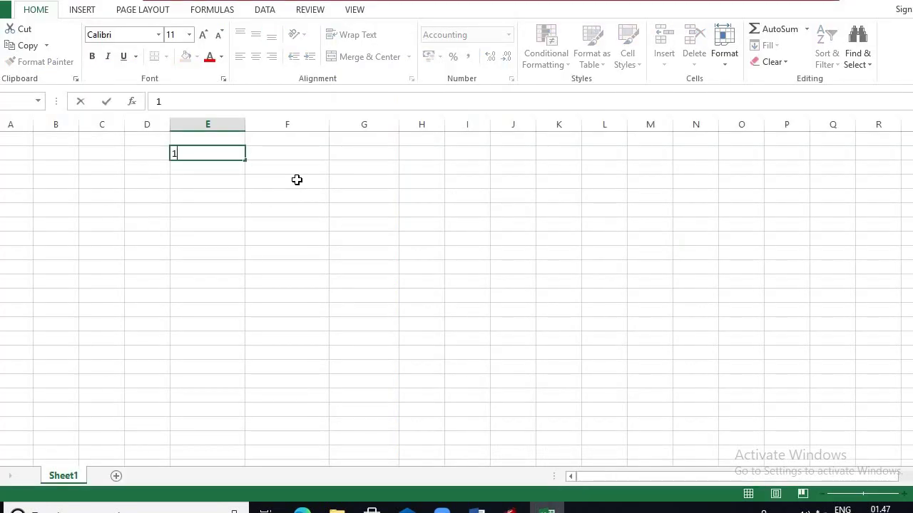
text(601300000)
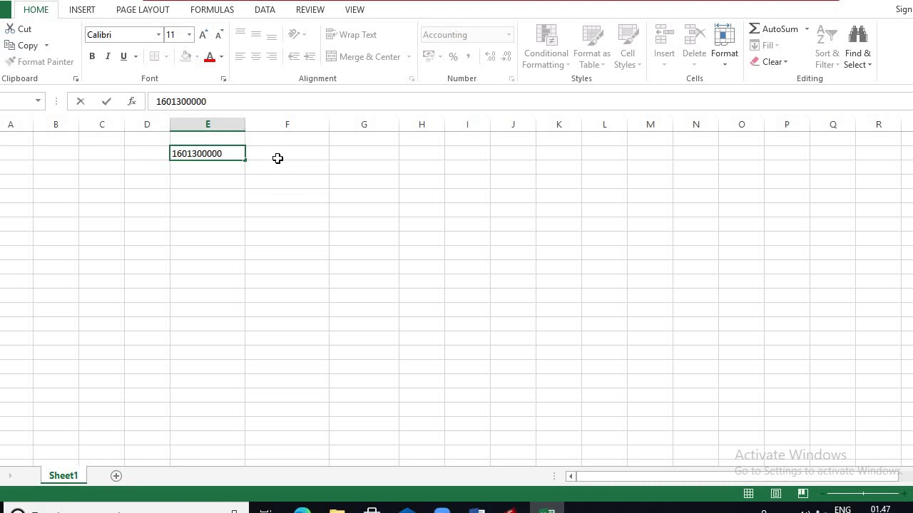
click(278, 154)
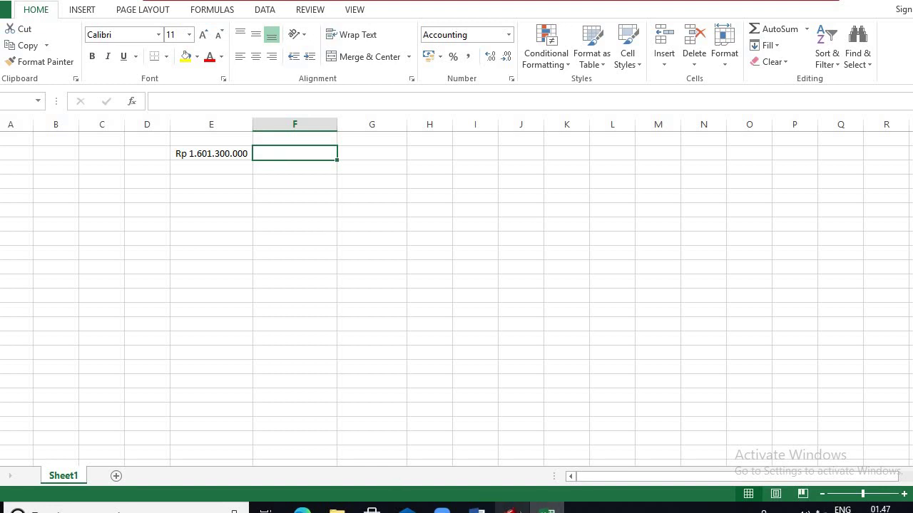
Step: Look up Sales return in the Neraca Saldo report and enter 50000000 in Excel cell F2
mouse_move(511, 508)
click(510, 467)
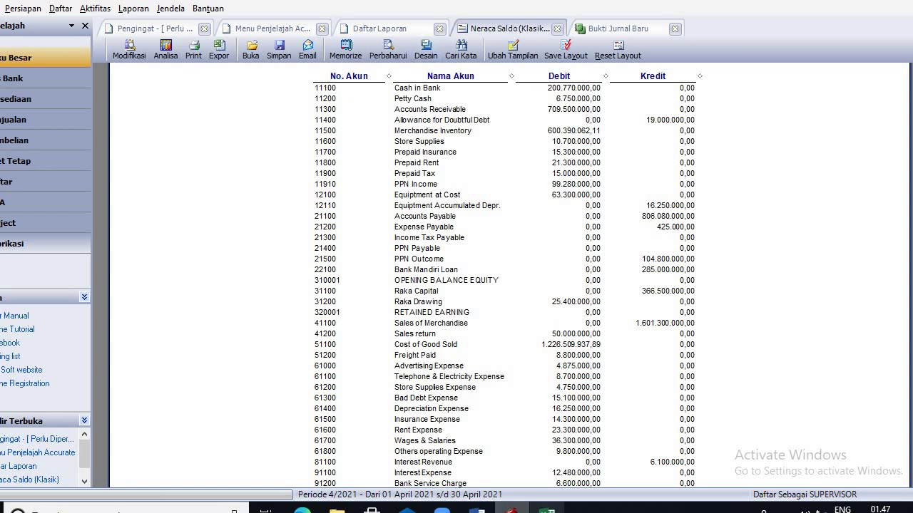
click(547, 510)
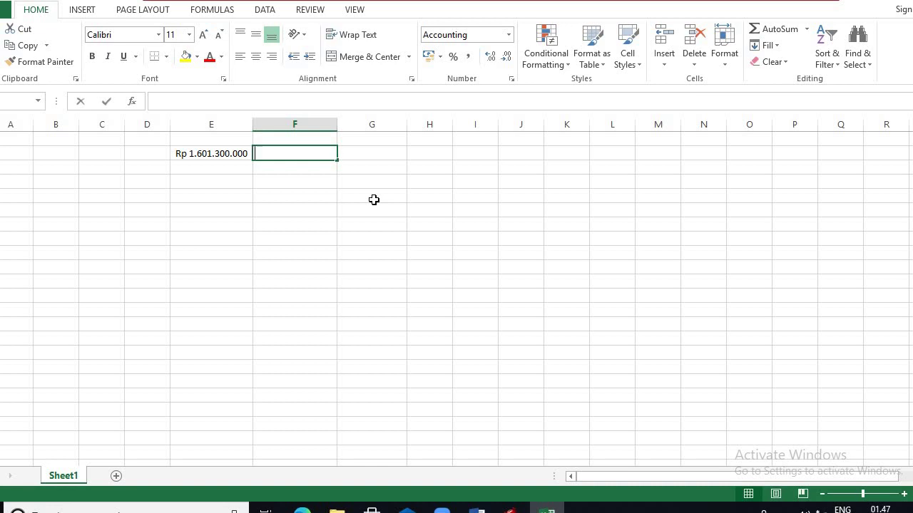
text(50.000.)
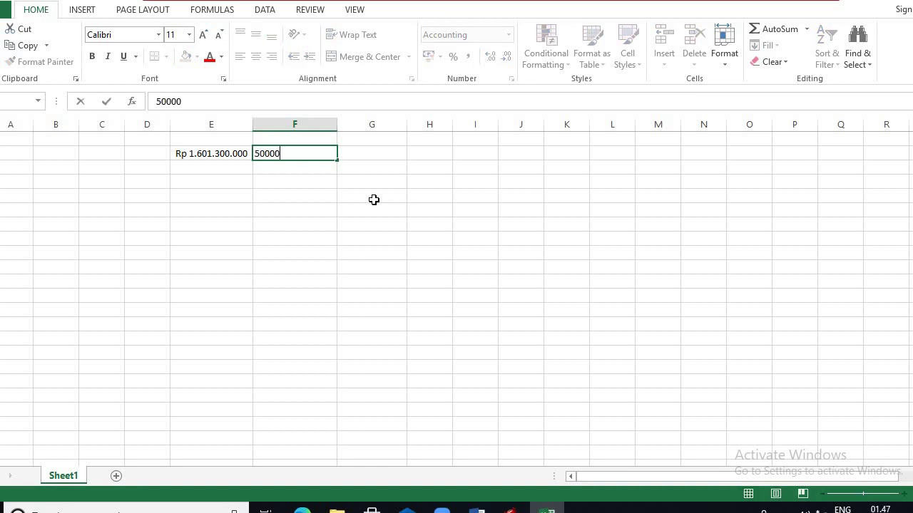
text(000)
click(360, 161)
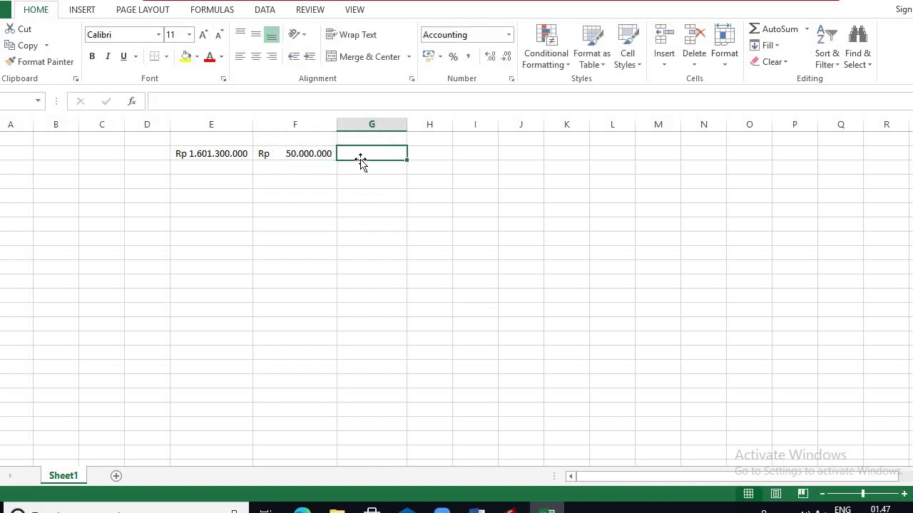
Step: Calculate net sales in cell G2 with the formula =E2-F2
click(219, 158)
click(289, 155)
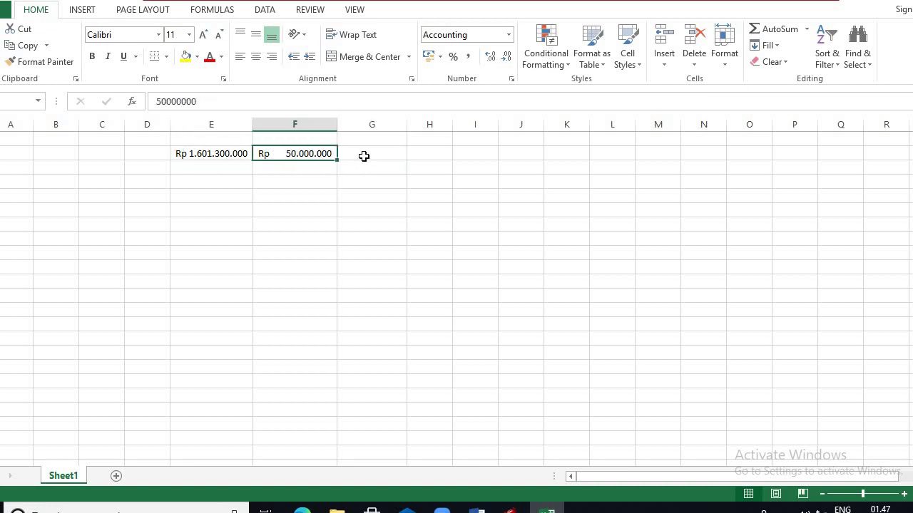
click(364, 155)
text(=)
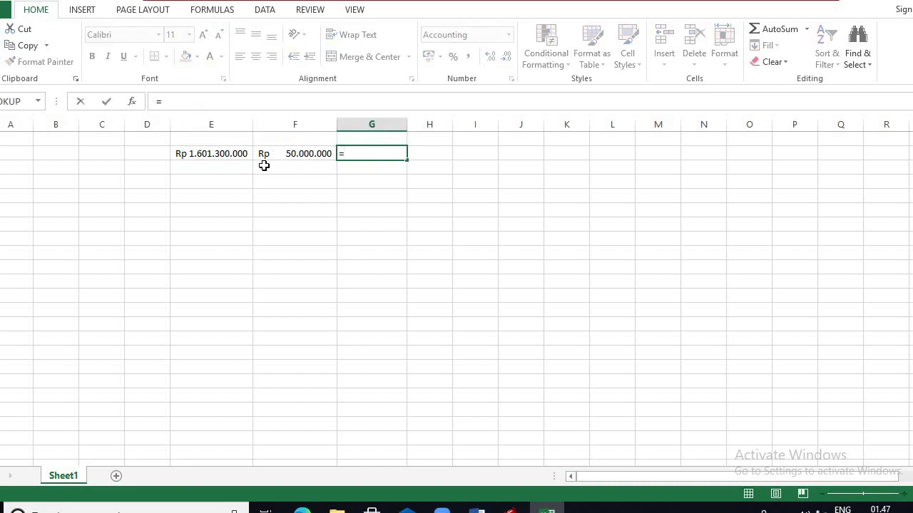
click(227, 154)
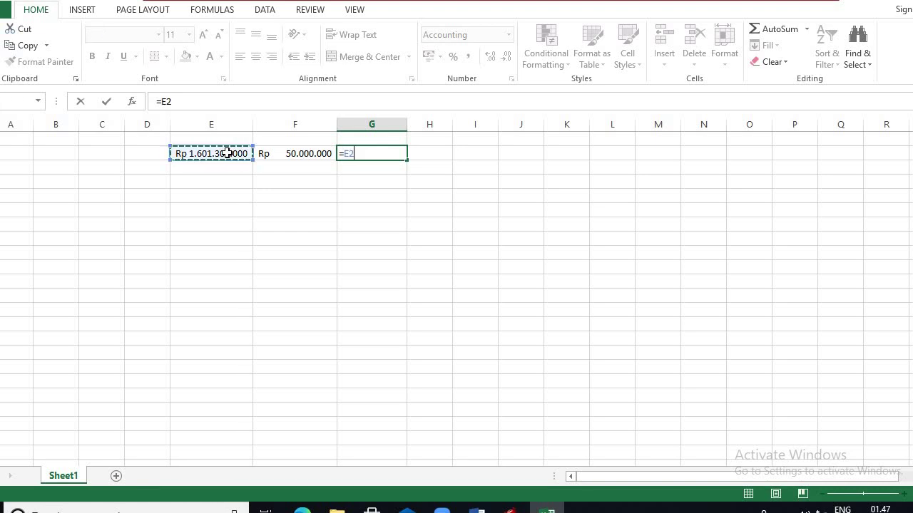
text(-)
click(308, 155)
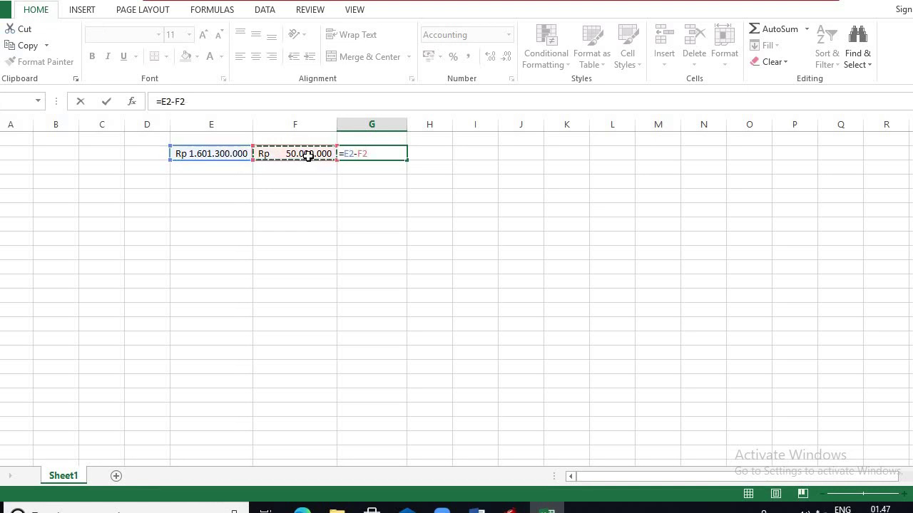
key(Return)
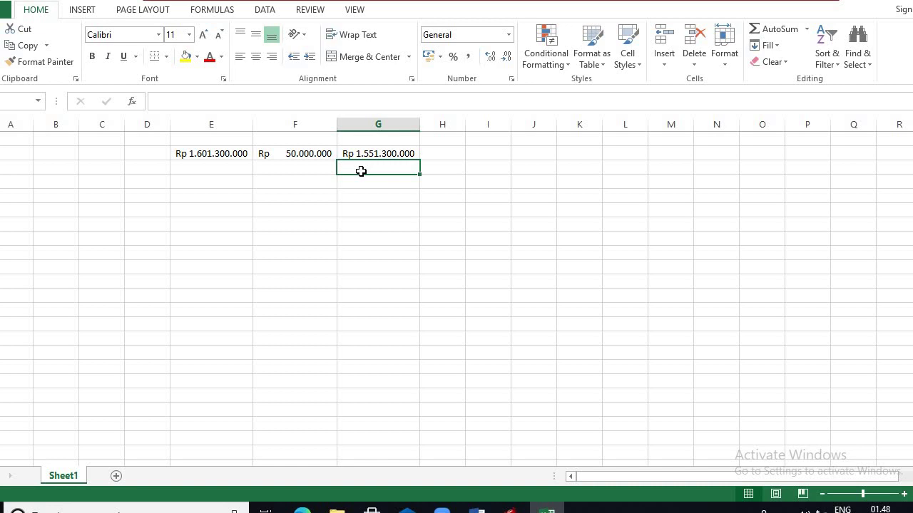
Step: Calculate the income tax in cell G3 with the formula =0,5%*G2
text(=)
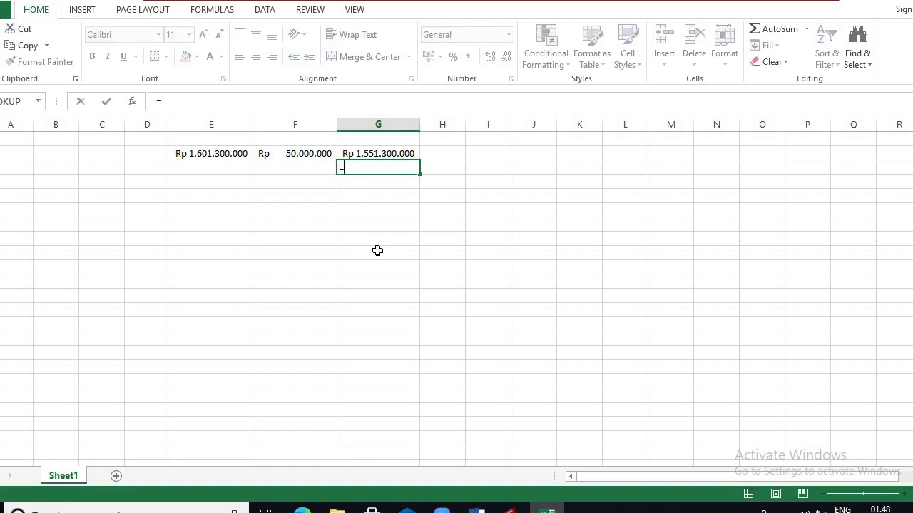
text(0,5%*)
click(391, 153)
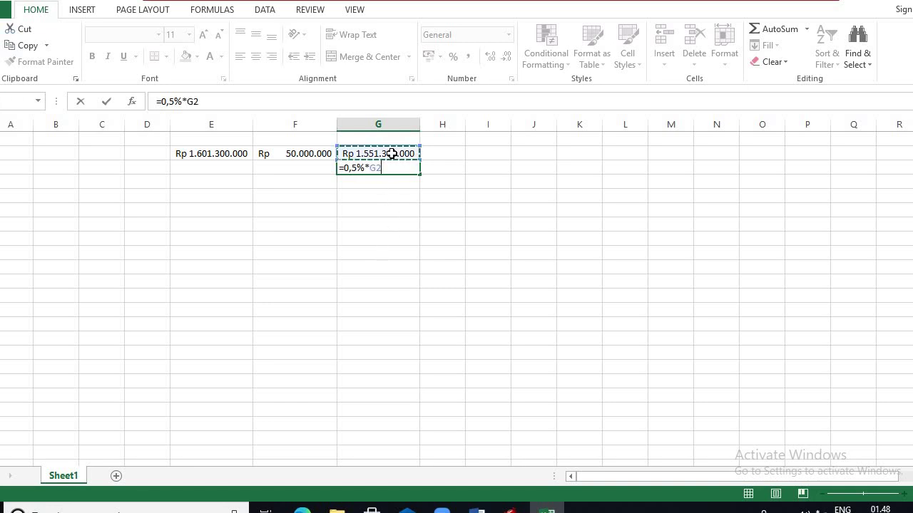
key(Return)
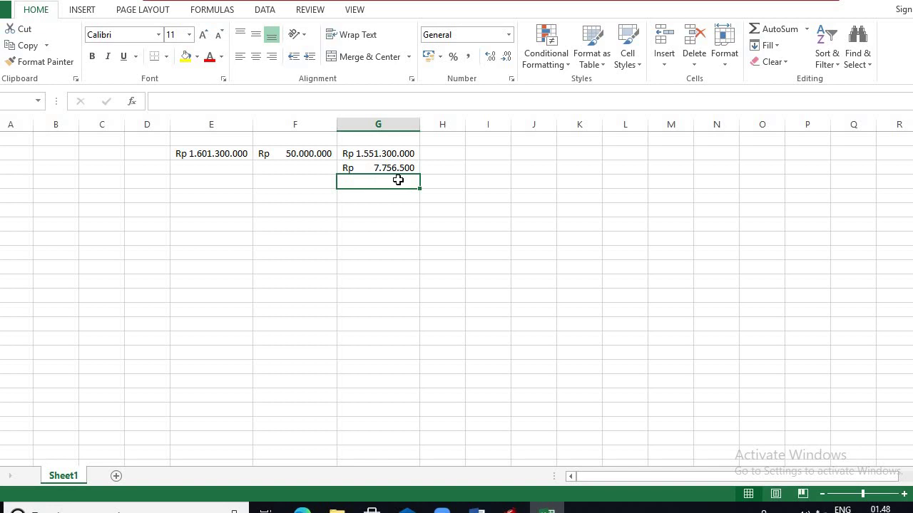
Step: Switch to Accurate's journal voucher AJP 4 and add account 91300 Income Tax Expense on the empty line
mouse_move(512, 508)
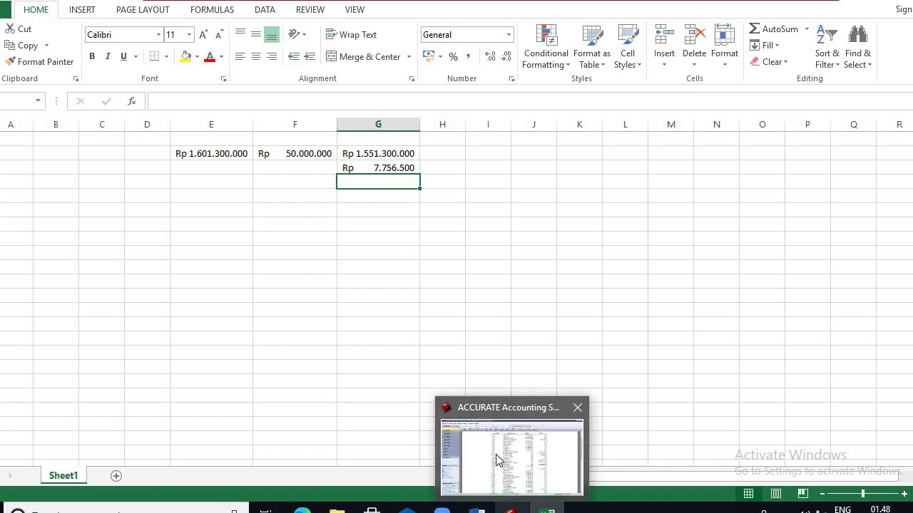
click(499, 456)
click(617, 32)
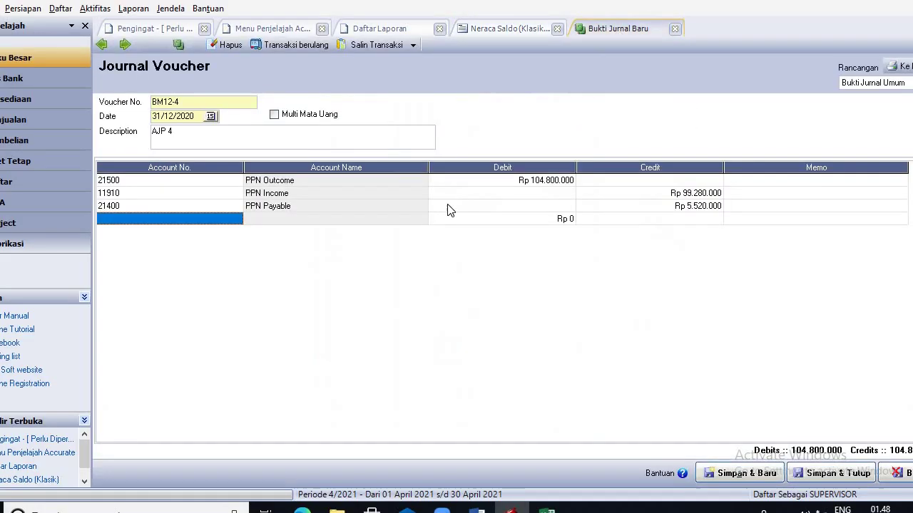
click(235, 221)
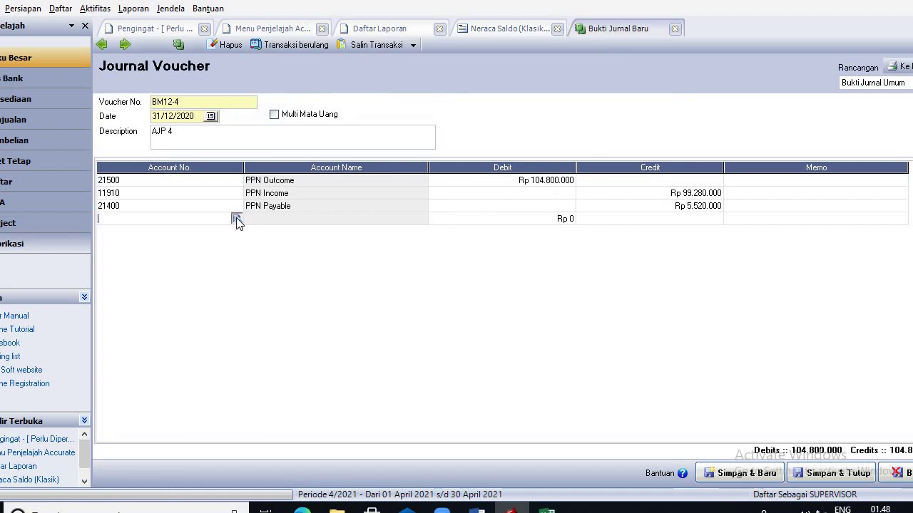
click(237, 219)
scroll(643, 349, down, 20)
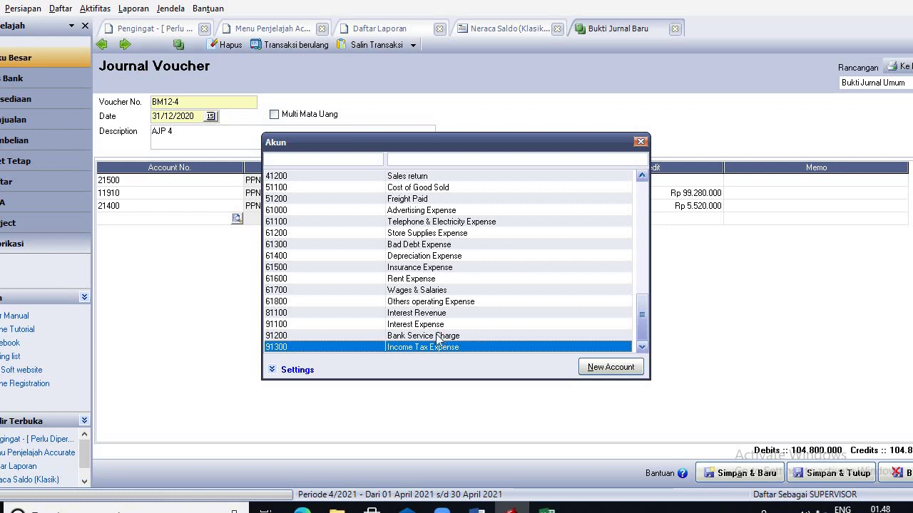
double_click(436, 345)
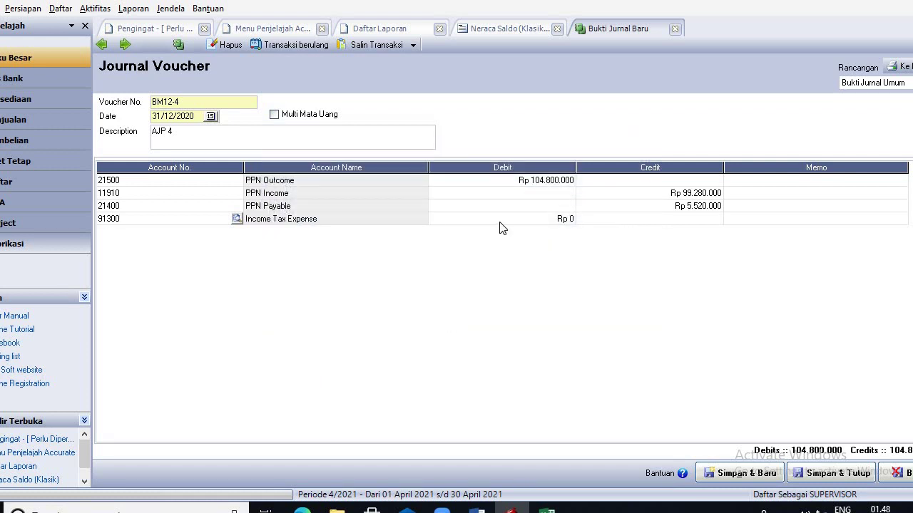
Step: Enter the income tax from Excel cell G3, 7756500, as the Income Tax Expense debit and recheck it against the worksheet
click(499, 221)
mouse_move(546, 508)
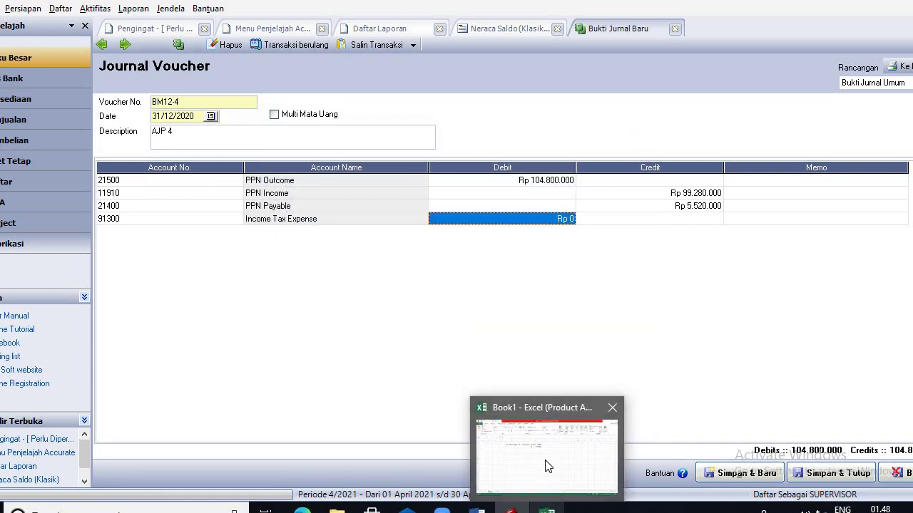
click(548, 465)
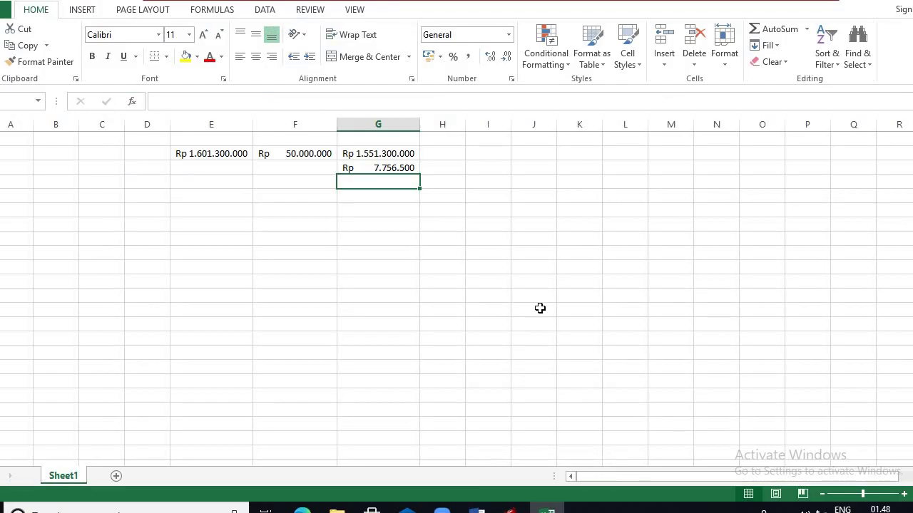
click(387, 169)
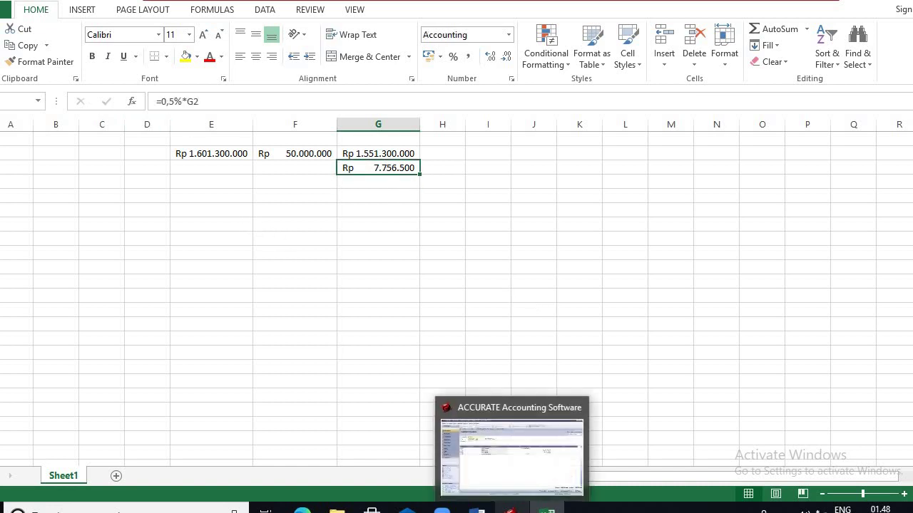
mouse_move(546, 508)
click(499, 461)
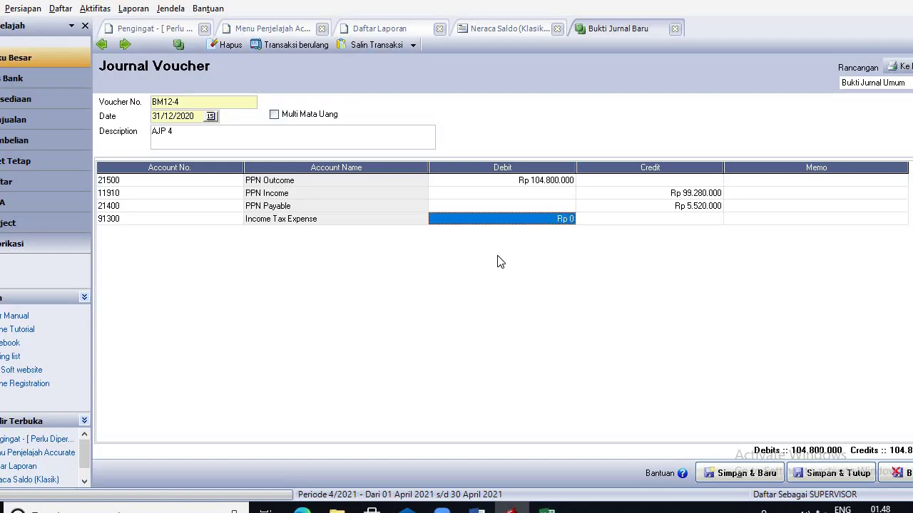
text(7756500)
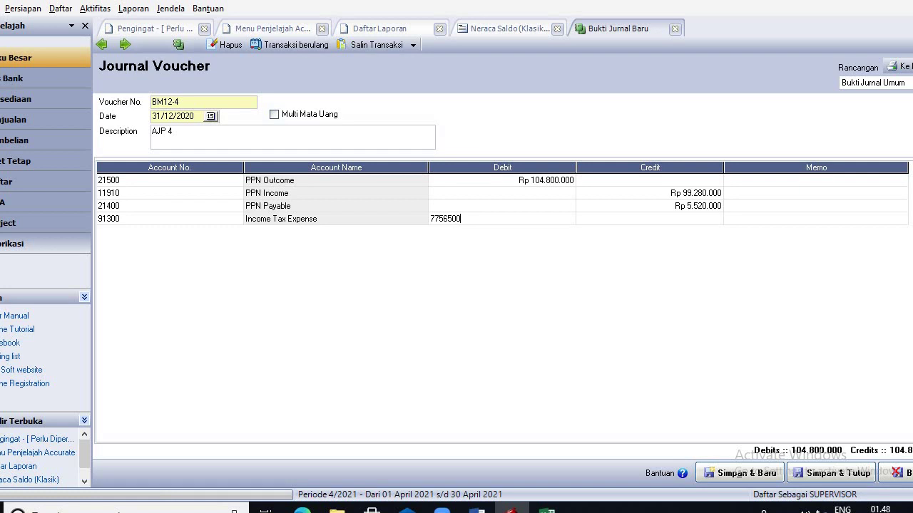
key(Tab)
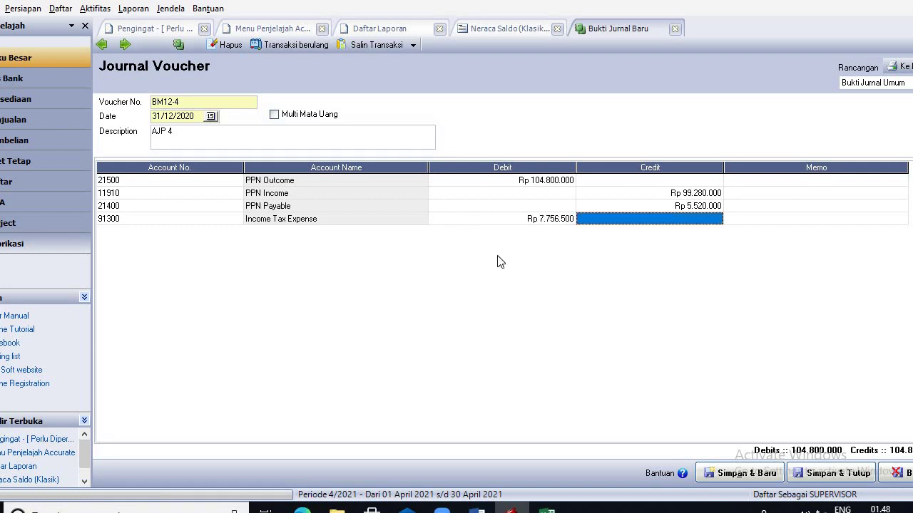
mouse_move(546, 508)
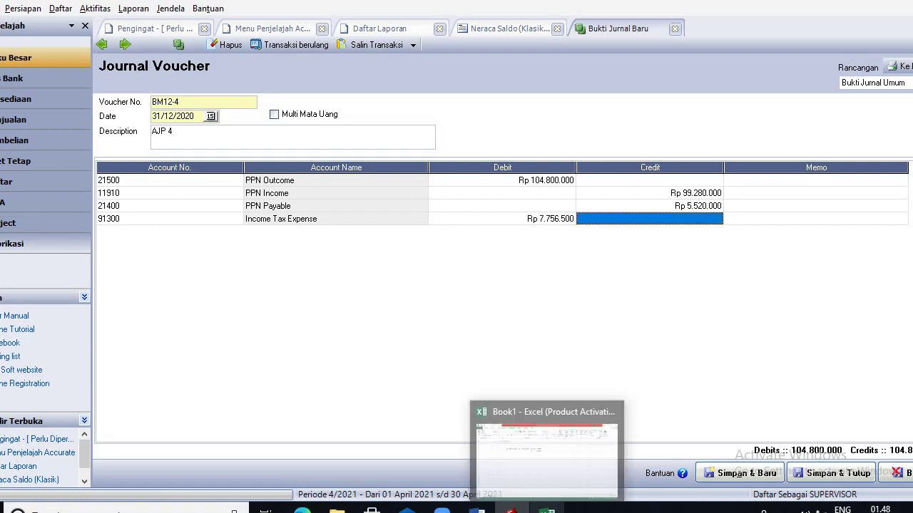
click(539, 466)
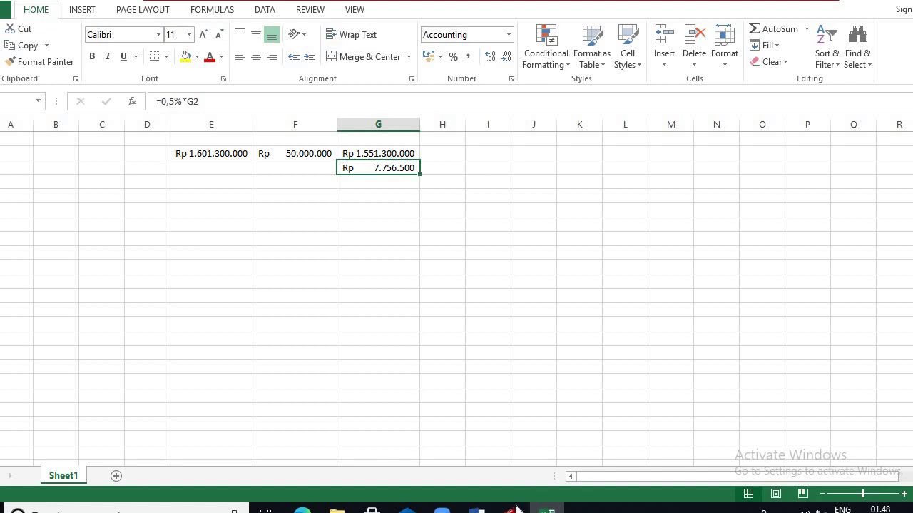
mouse_move(512, 507)
click(515, 476)
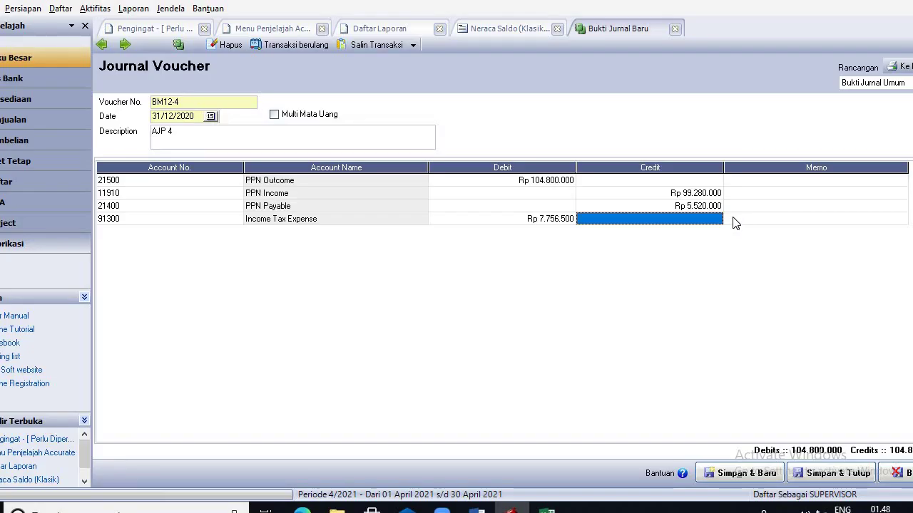
Step: Try to add account 21300 Income Tax Payable as the balancing line under Income Tax Expense
click(734, 222)
key(Tab)
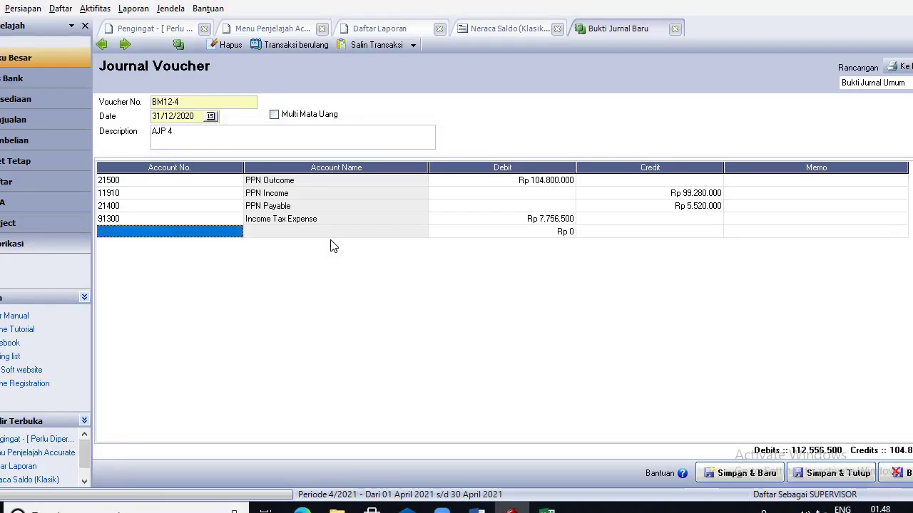
click(241, 238)
click(237, 232)
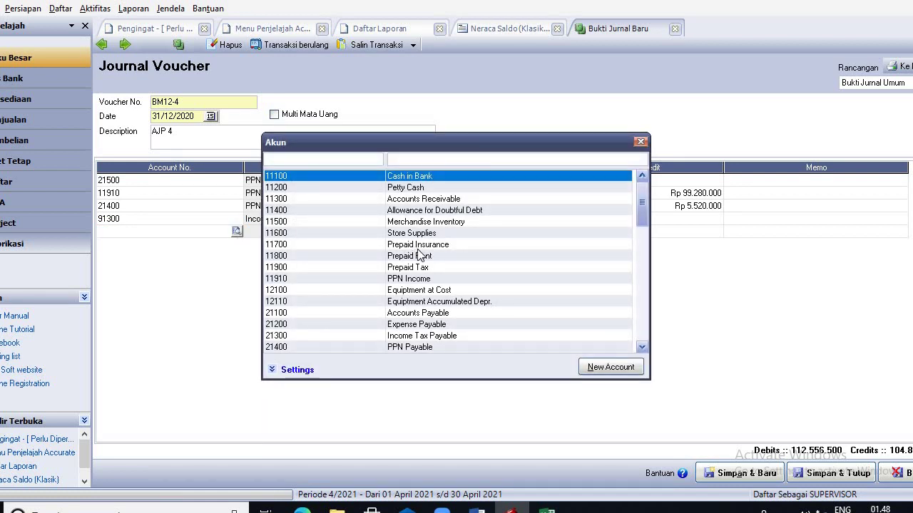
click(424, 336)
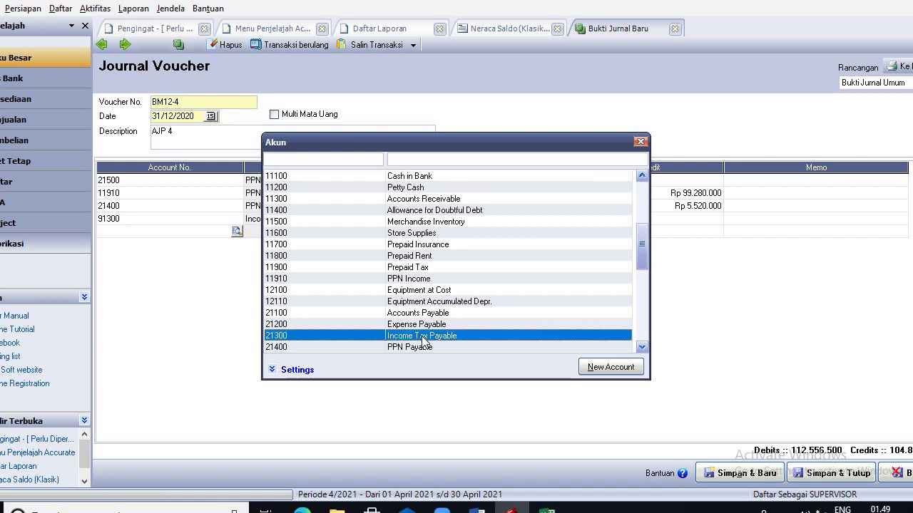
double_click(424, 335)
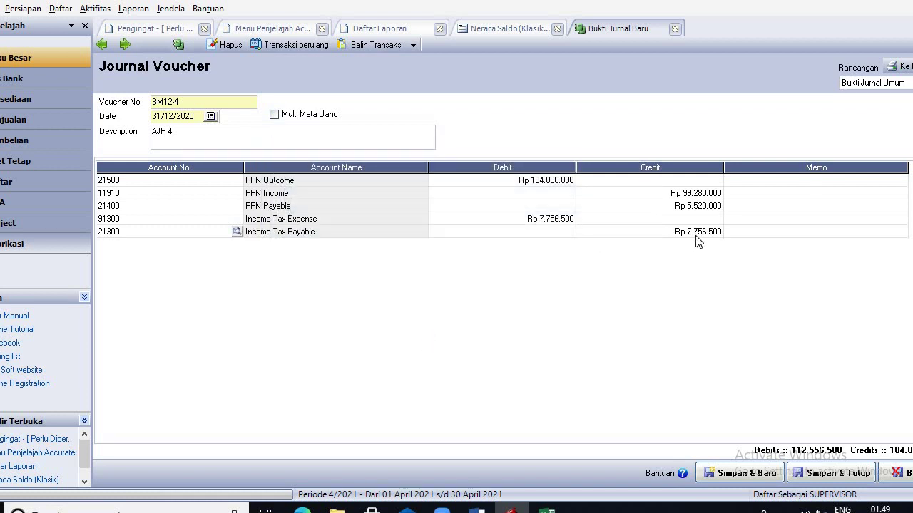
click(772, 231)
key(Up)
key(Right)
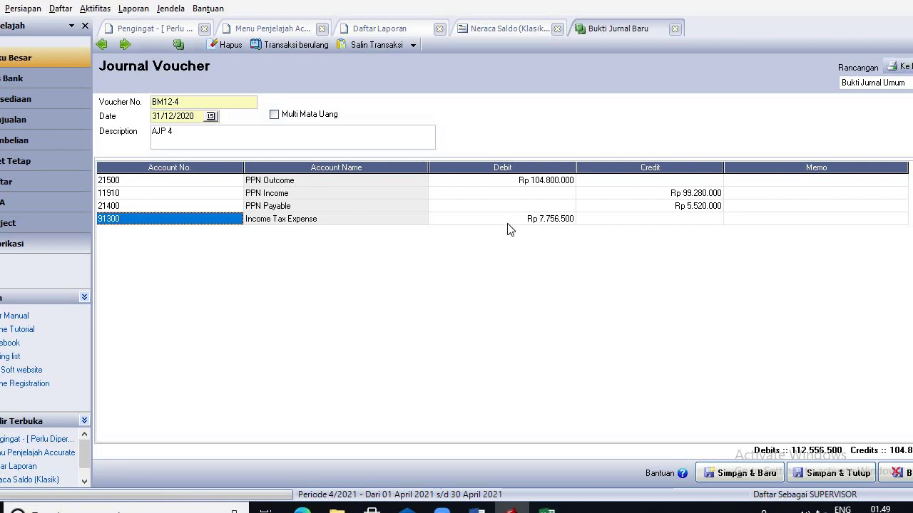
Step: Add a new voucher line for account 21300 Income Tax Payable with a credit of Rp 7.756.500
click(659, 222)
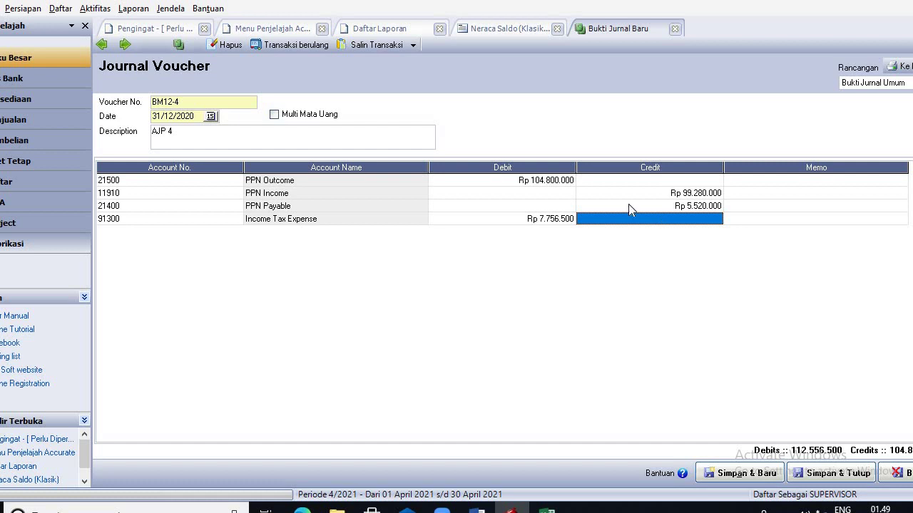
click(776, 220)
key(Tab)
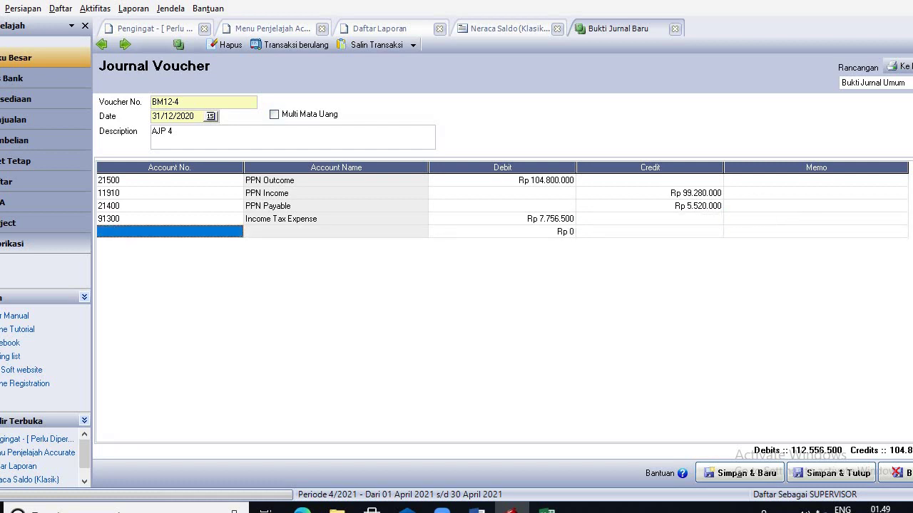
click(237, 235)
click(237, 232)
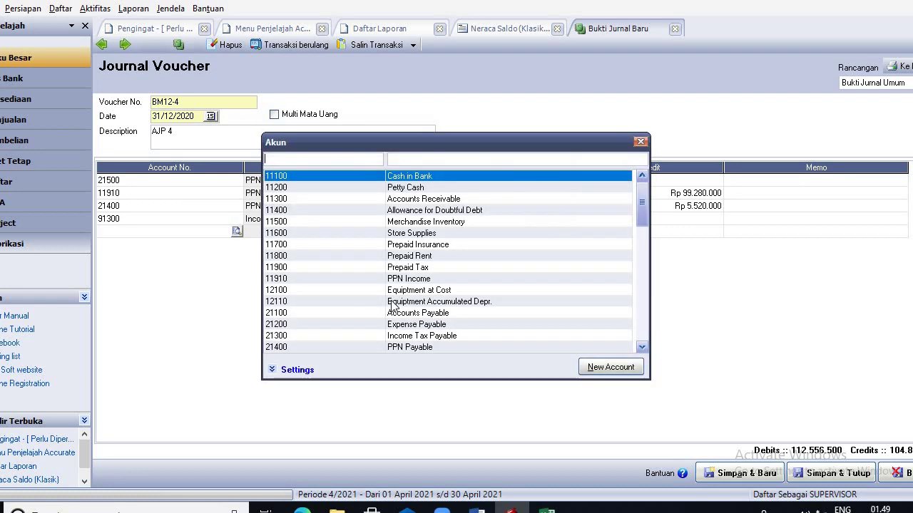
double_click(444, 337)
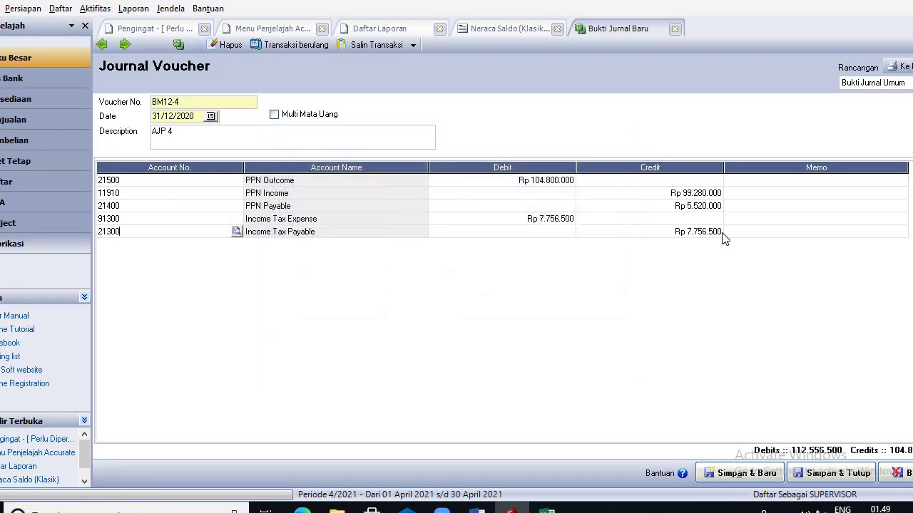
click(746, 235)
key(Tab)
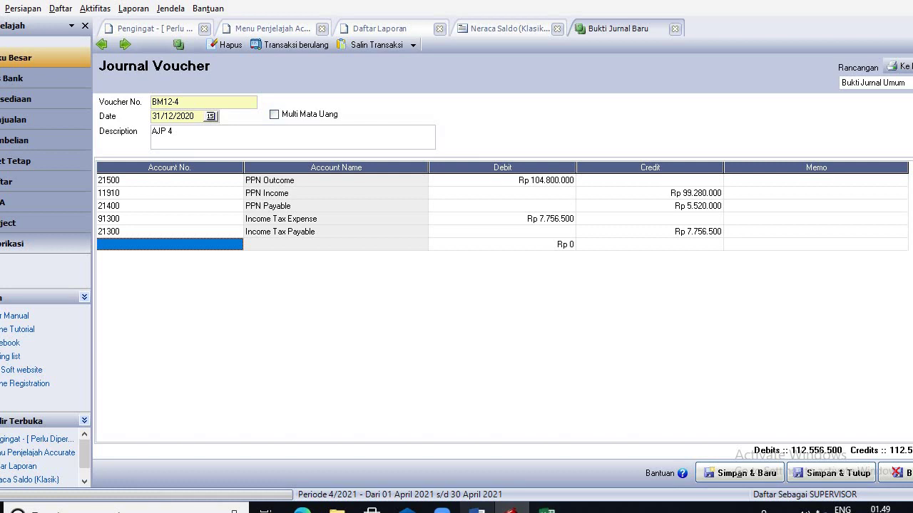
Step: Check the voucher lines against the Word memo, then save and close voucher AJP 4
mouse_move(478, 510)
click(524, 413)
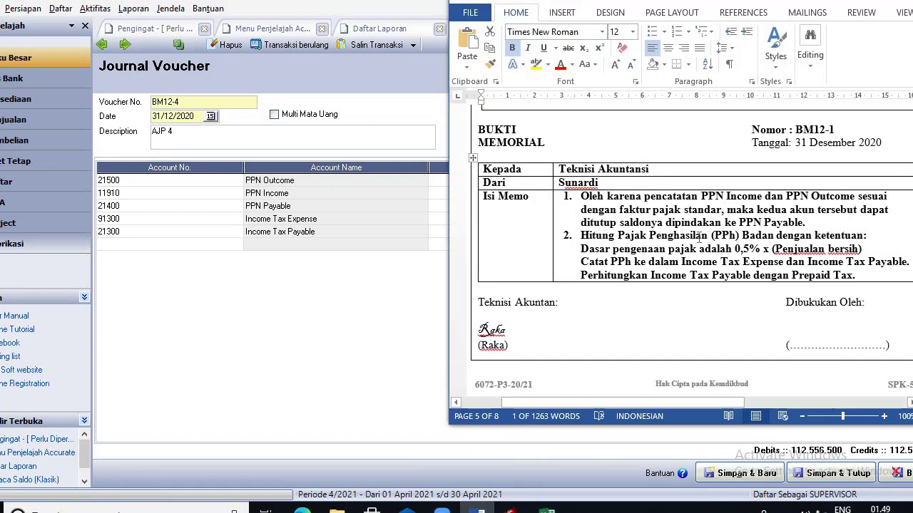
click(398, 364)
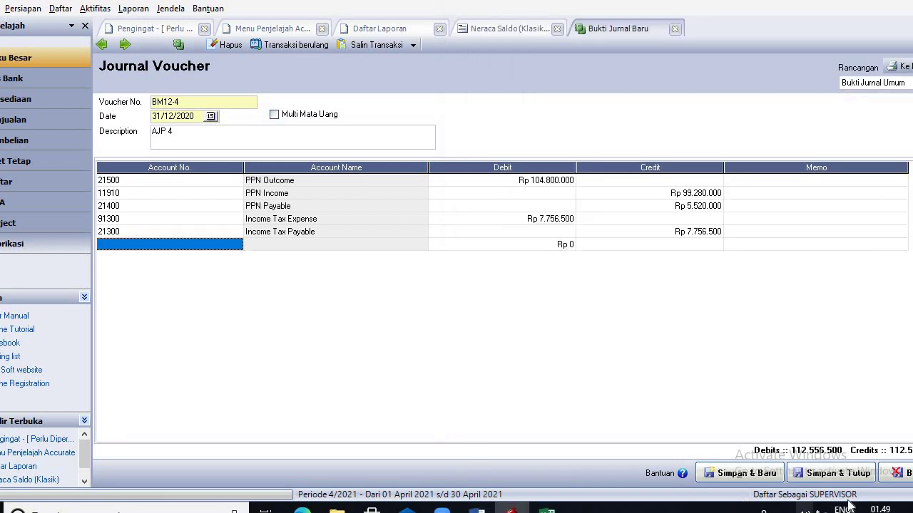
click(831, 476)
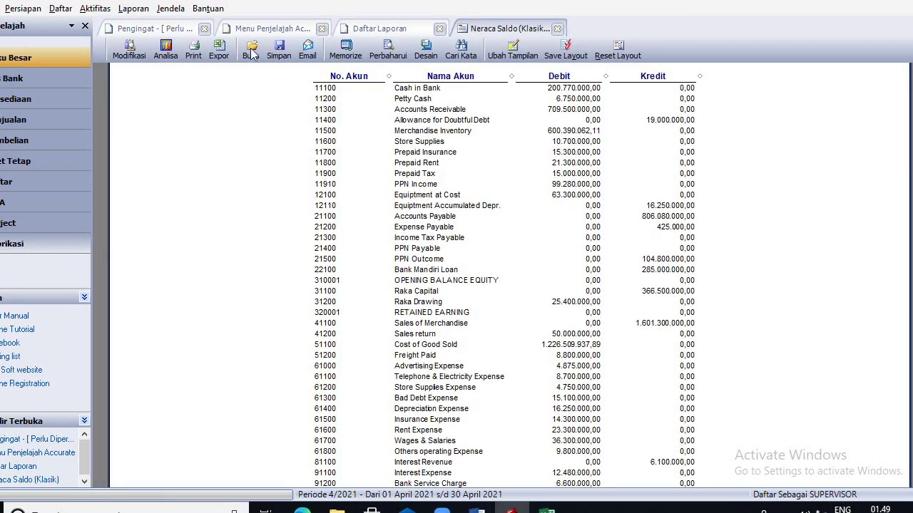
Step: Open the format settings of the Keseluruhan Jurnal report in the Buku Besar category of Daftar Laporan
click(133, 13)
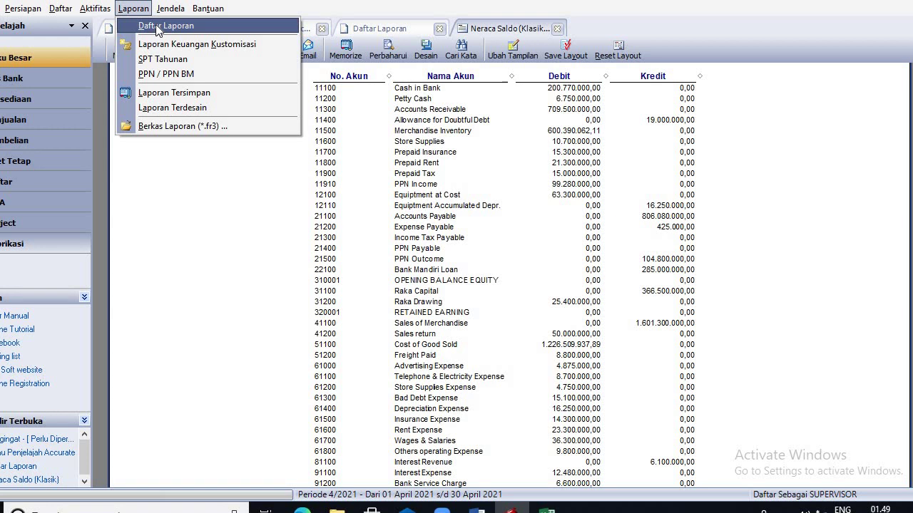
click(158, 29)
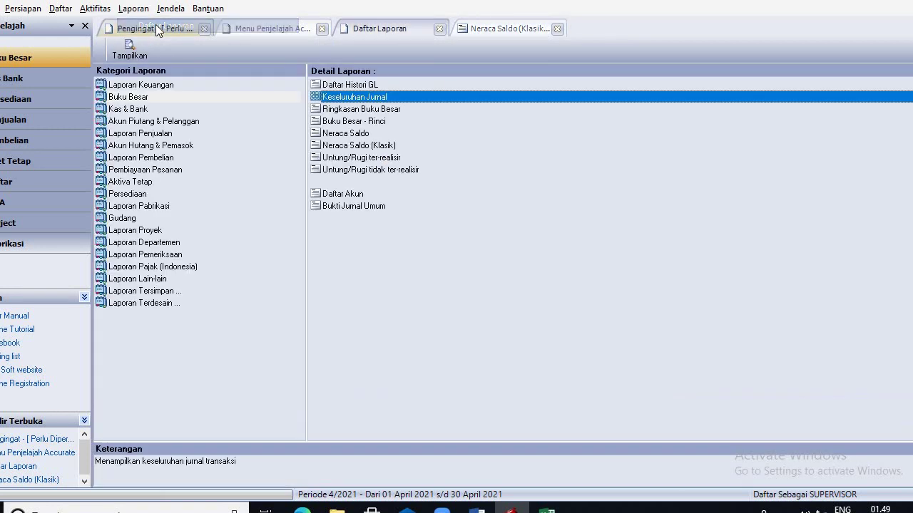
click(150, 100)
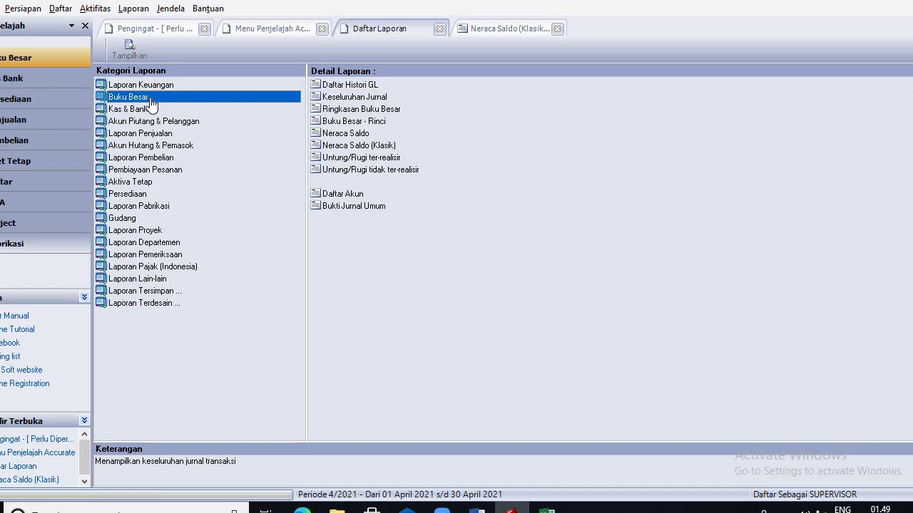
click(356, 97)
double_click(357, 97)
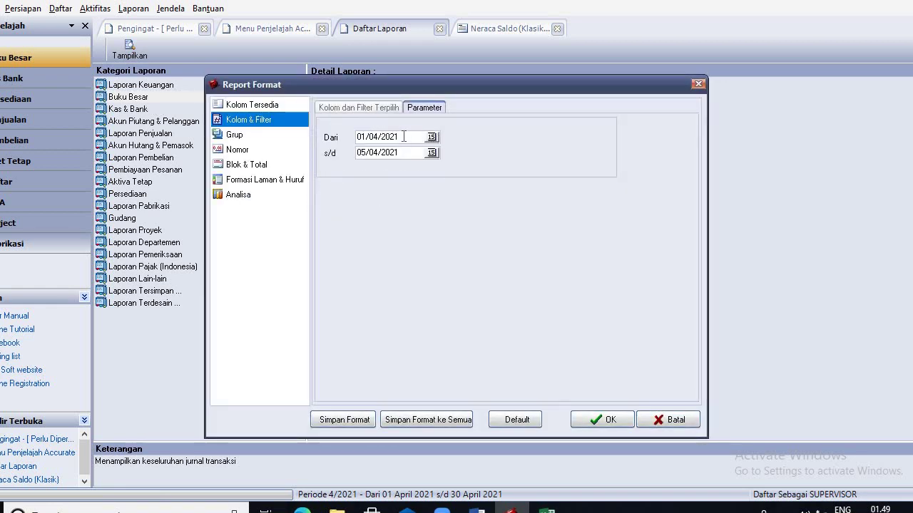
Step: Set the report period from 01/12/20 to 31/12/20 and display the Keseluruhan Jurnal report
drag(398, 138, 356, 137)
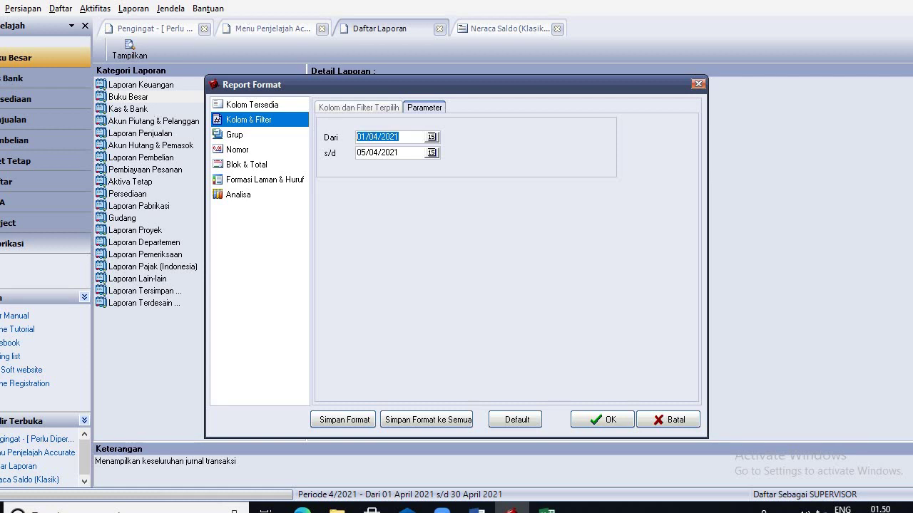
text(01/12/)
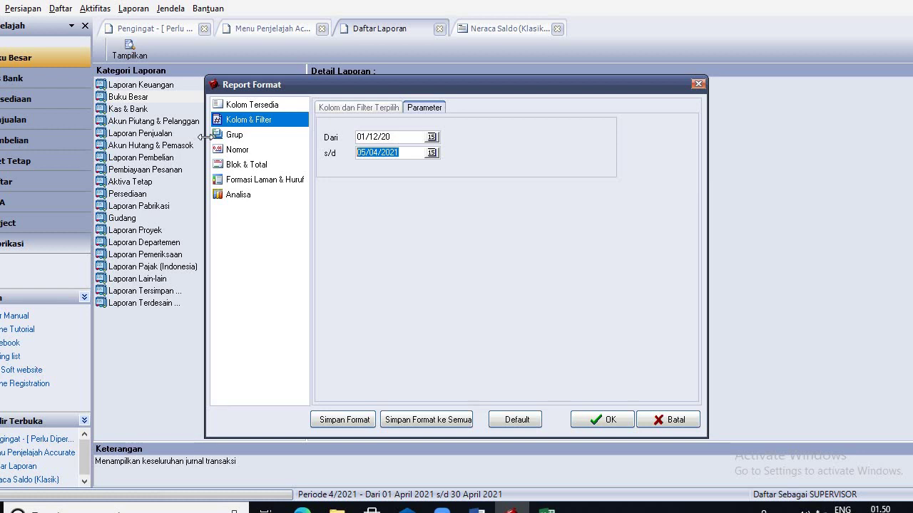
text(31/12/2)
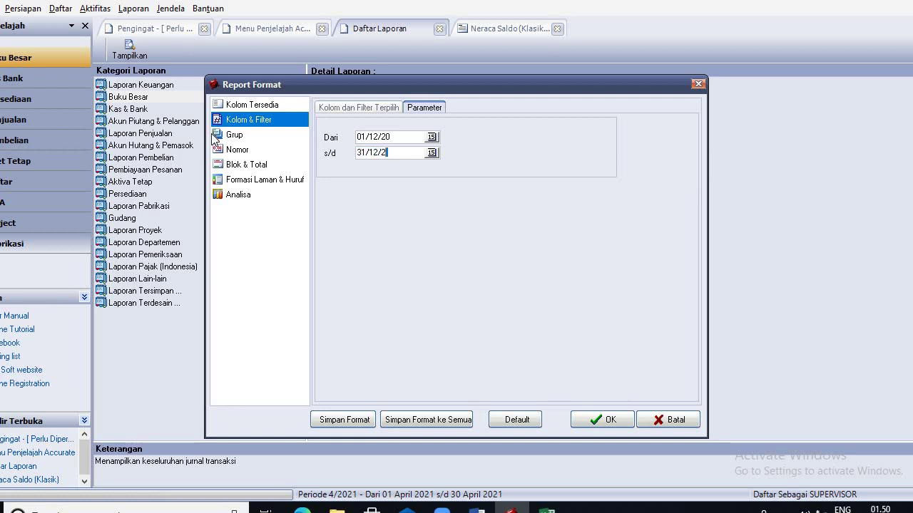
text(0)
click(581, 415)
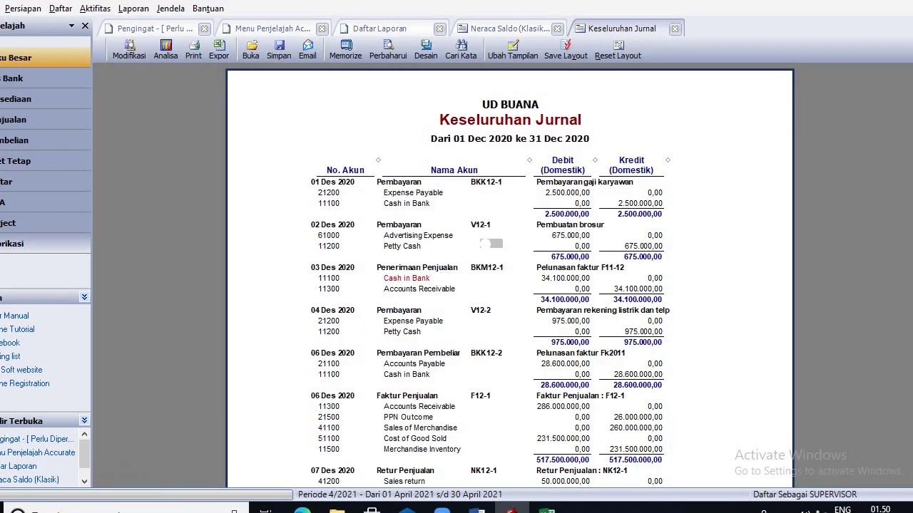
Step: Review the Keseluruhan Jurnal report through to its last page, checking the AJP 1 to AJP 4 adjusting entries
scroll(492, 245, down, 15)
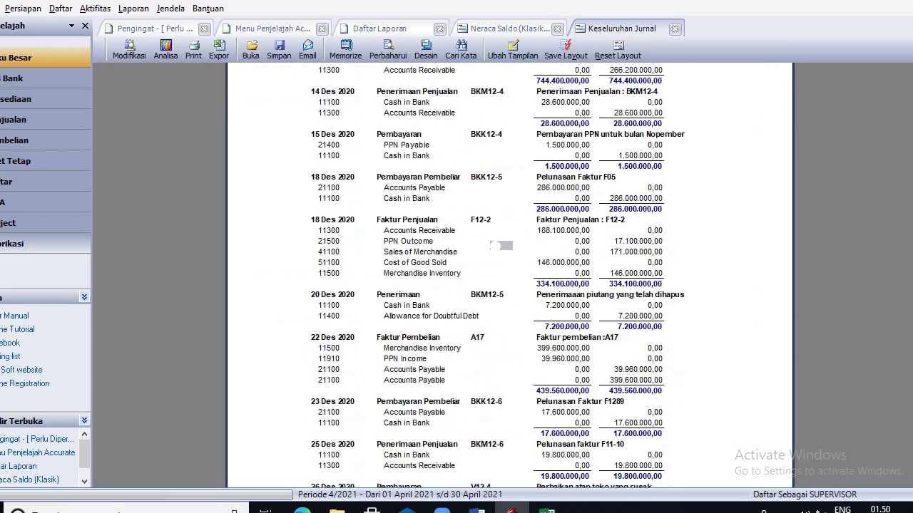
scroll(501, 245, down, 12)
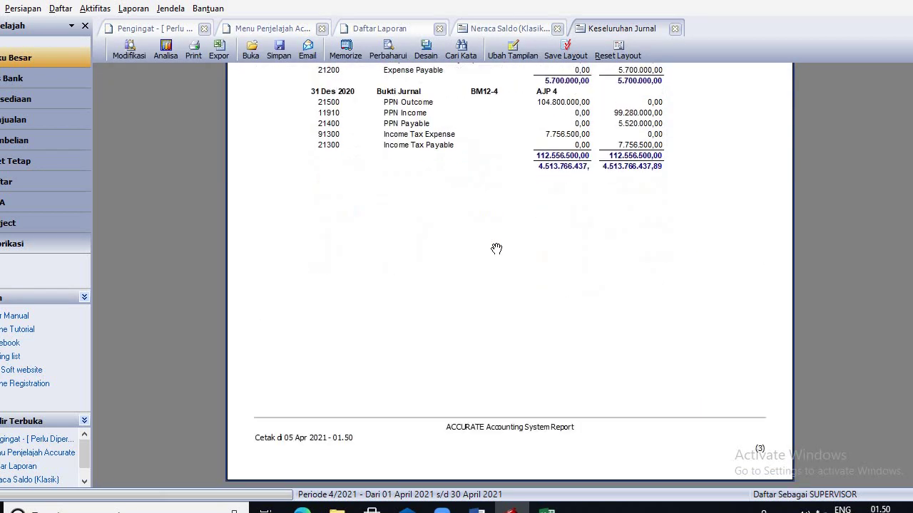
scroll(496, 249, up, 5)
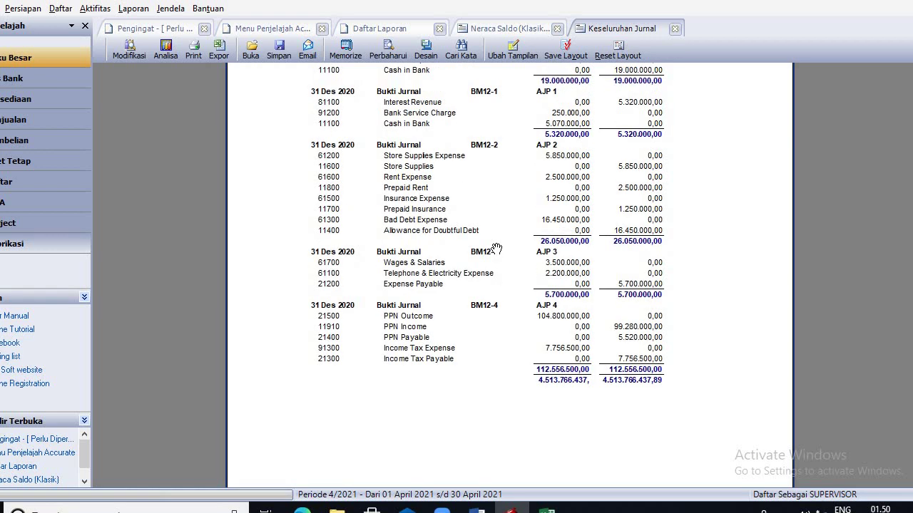
scroll(496, 248, up, 3)
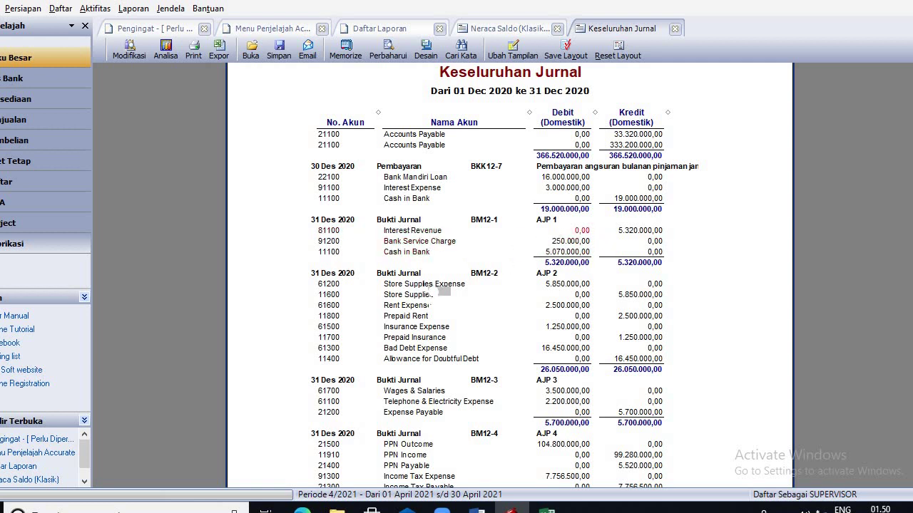
scroll(449, 401, down, 3)
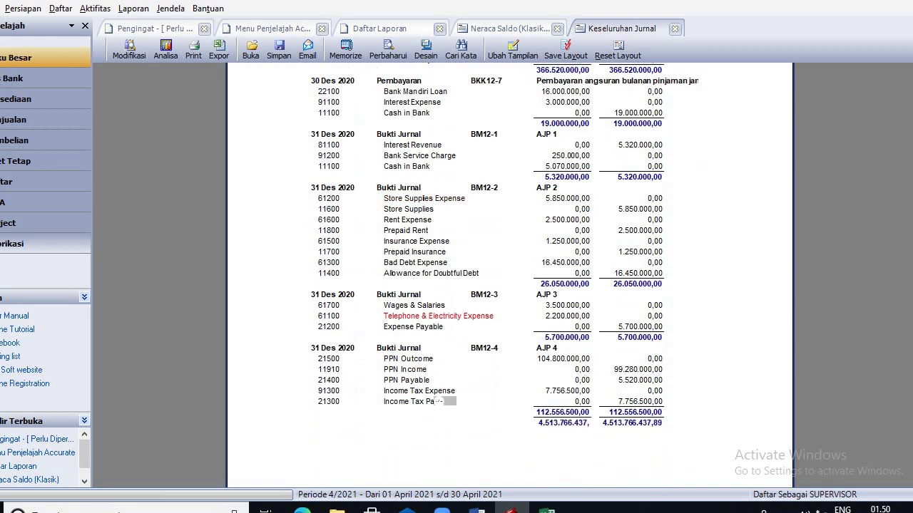
scroll(449, 402, down, 2)
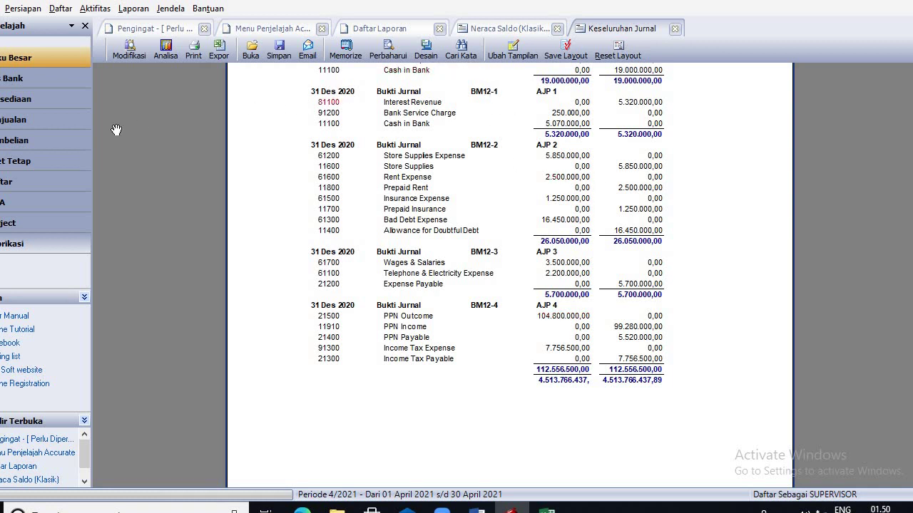
Step: Run the month-end process (Proses Akhir Bulan) for period Desember, year 2020
click(278, 27)
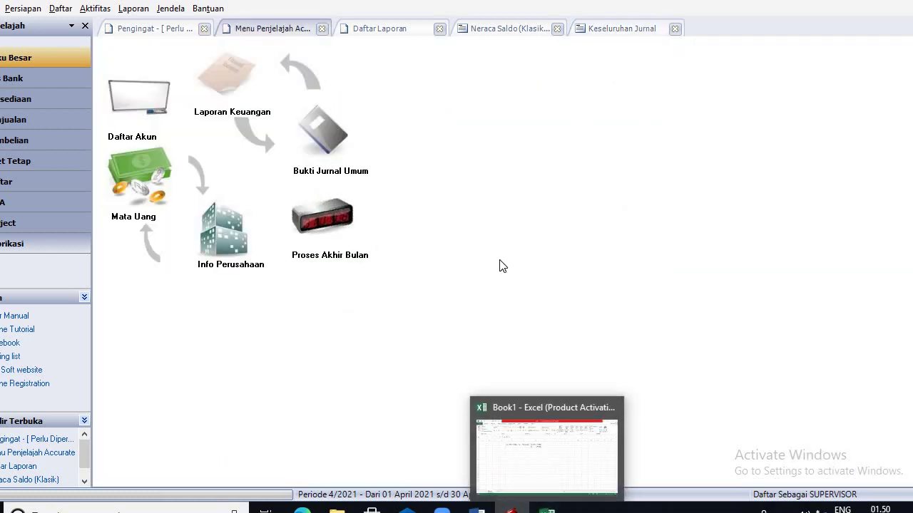
click(93, 10)
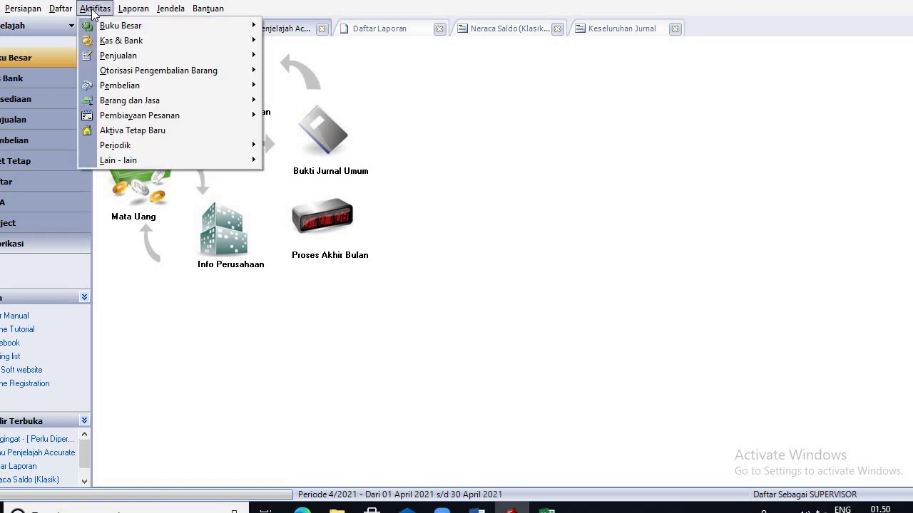
mouse_move(151, 146)
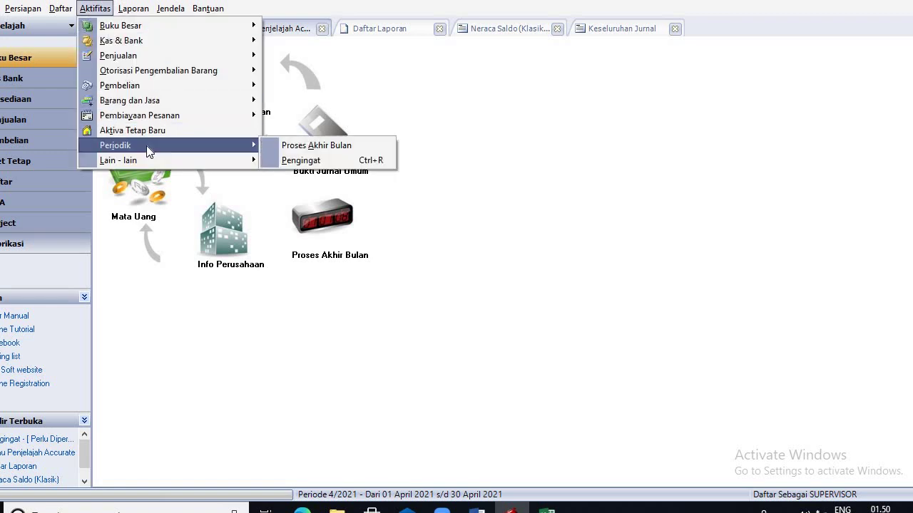
click(311, 147)
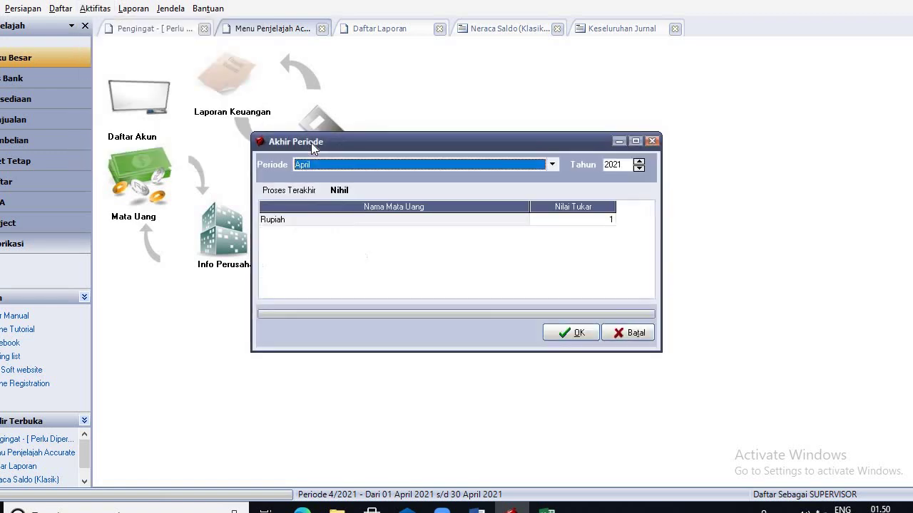
click(553, 164)
click(553, 242)
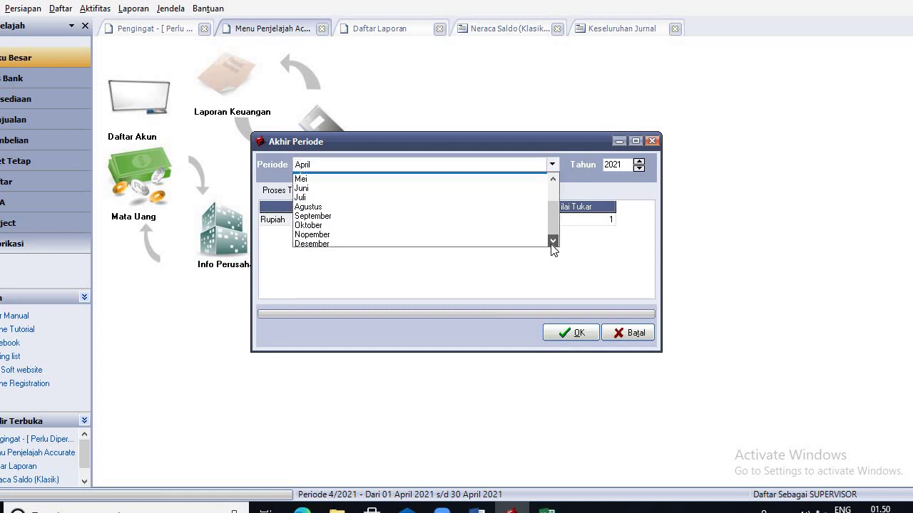
click(313, 243)
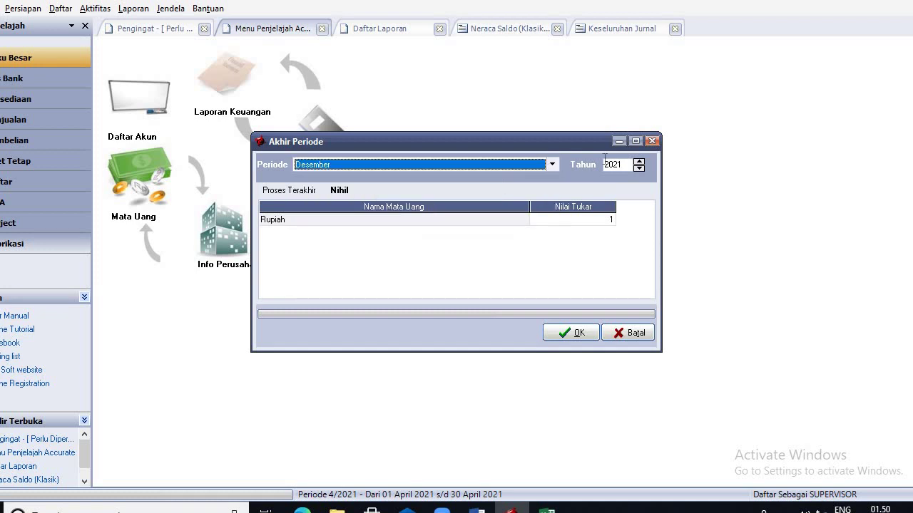
click(638, 169)
click(579, 336)
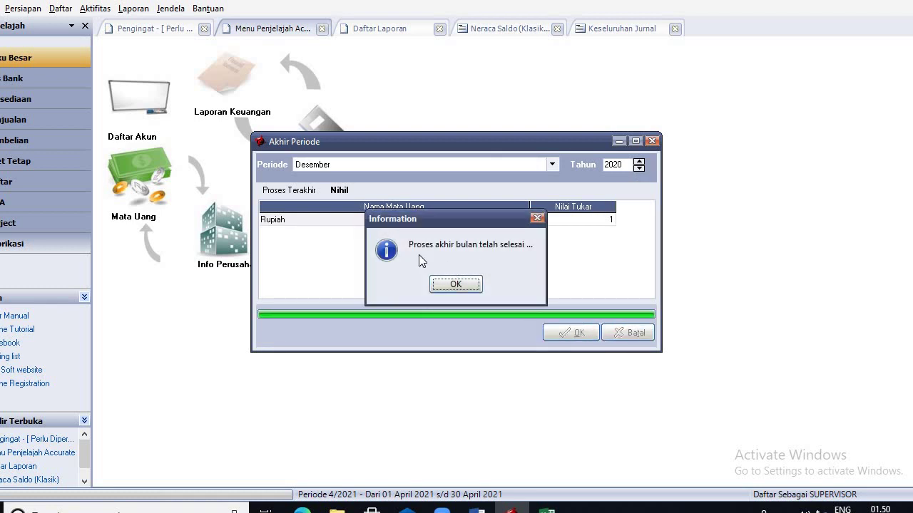
click(454, 285)
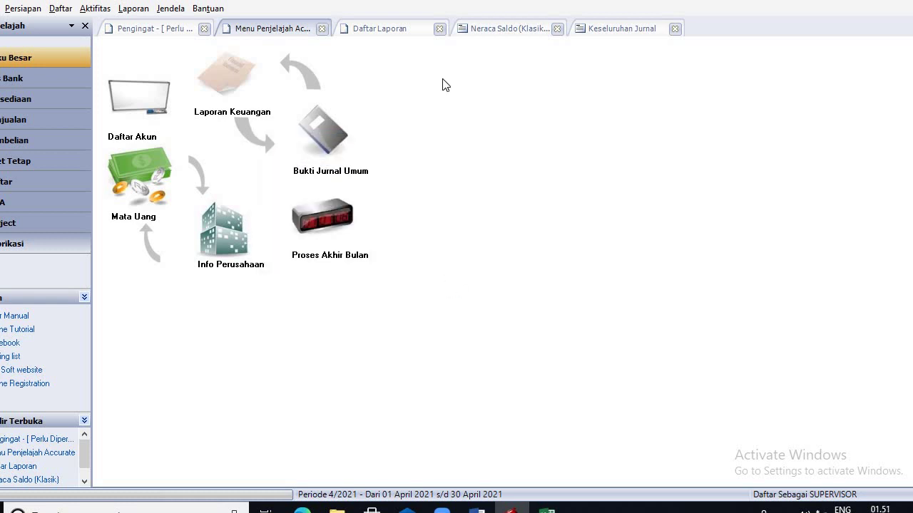
Step: Open the format settings of the Neraca (Induk Skontro) report in the Laporan Keuangan category of Daftar Laporan
click(371, 30)
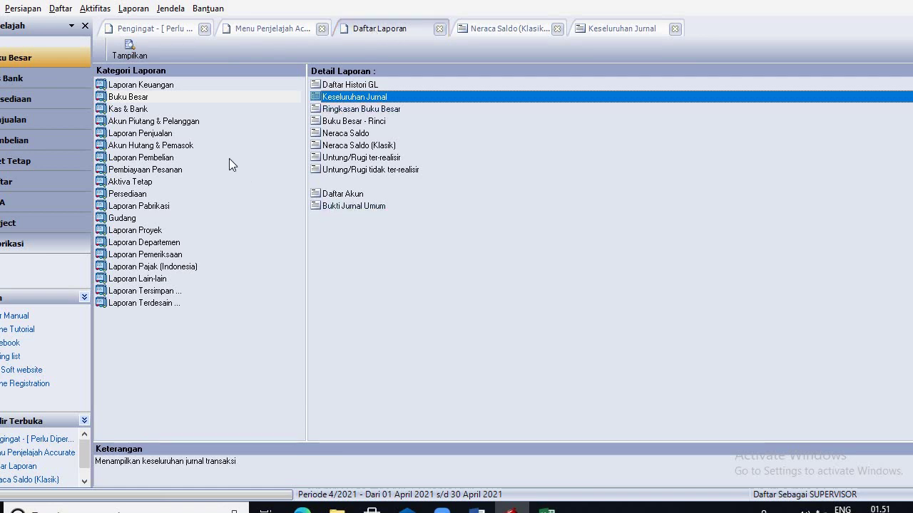
click(129, 10)
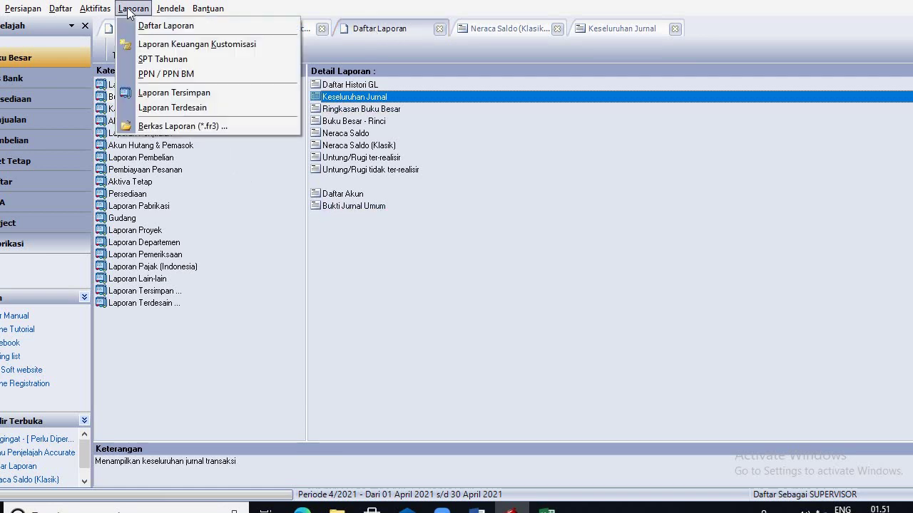
click(170, 26)
click(156, 87)
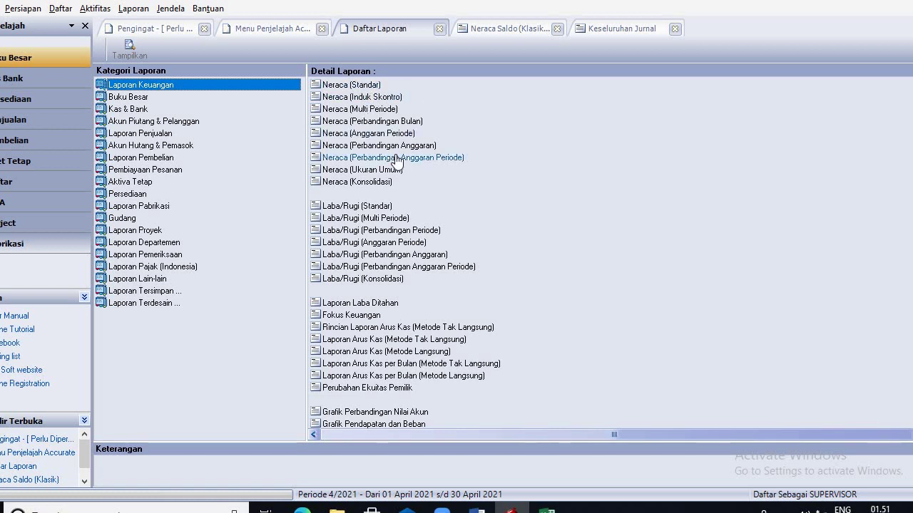
click(345, 103)
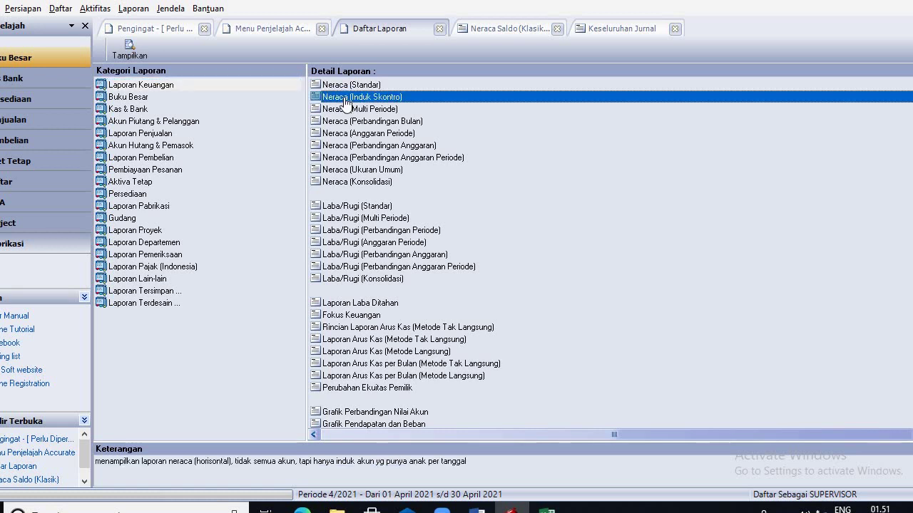
double_click(344, 101)
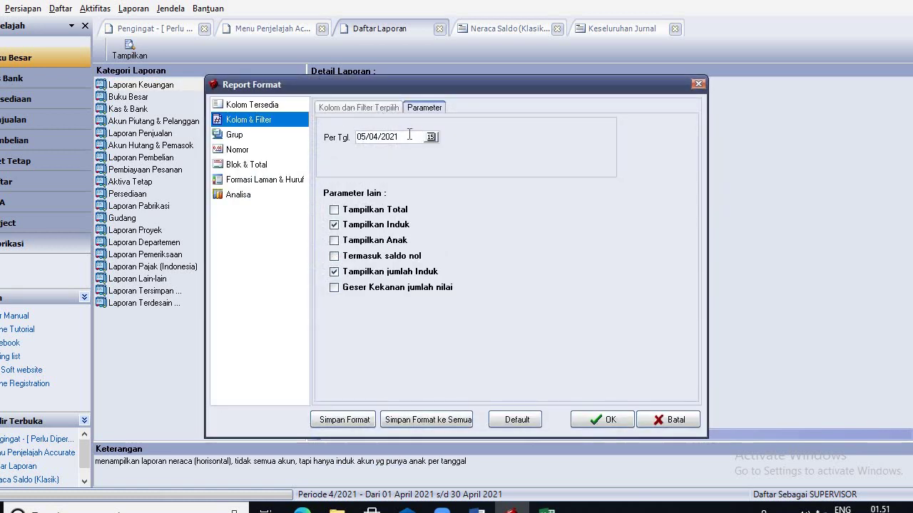
Step: Set the report date to 31/12/20, then display the Neraca (Induk Skontro) report and examine both sides of it
click(341, 135)
key(Delete)
text(31/12/20)
click(605, 420)
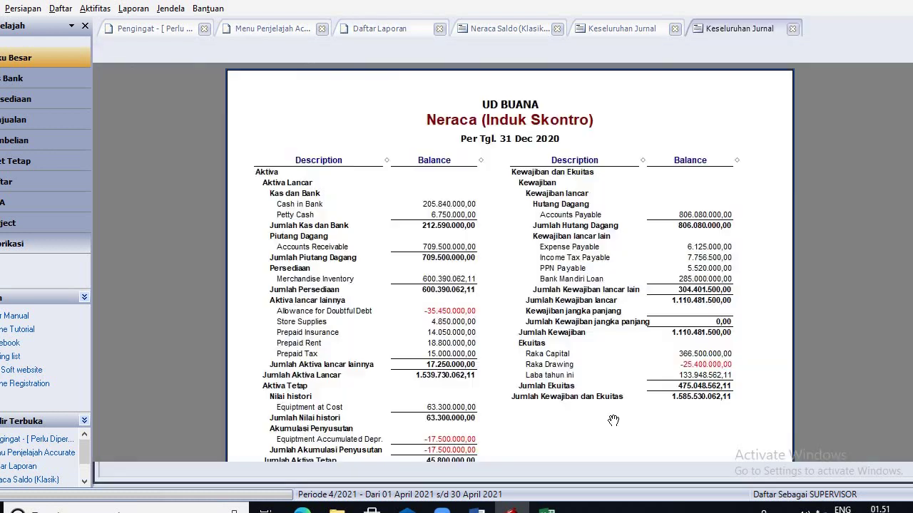
scroll(551, 327, down, 3)
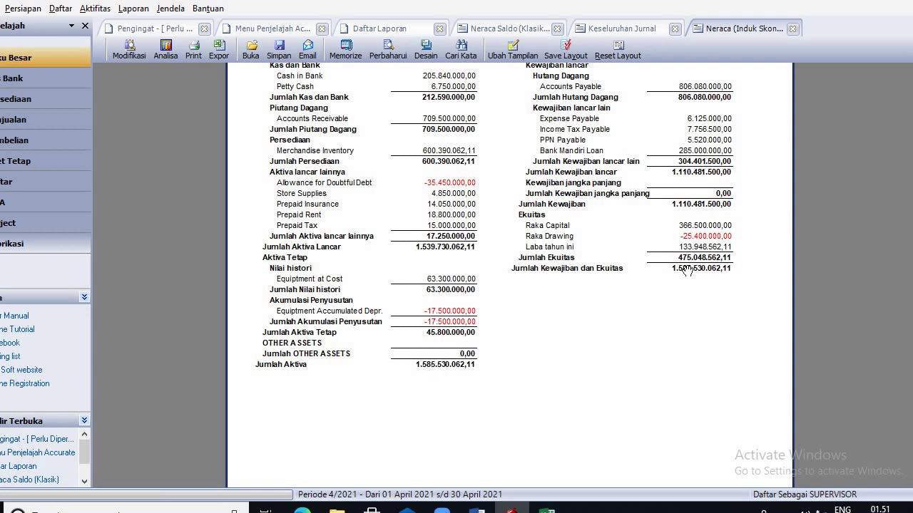
scroll(575, 293, up, 3)
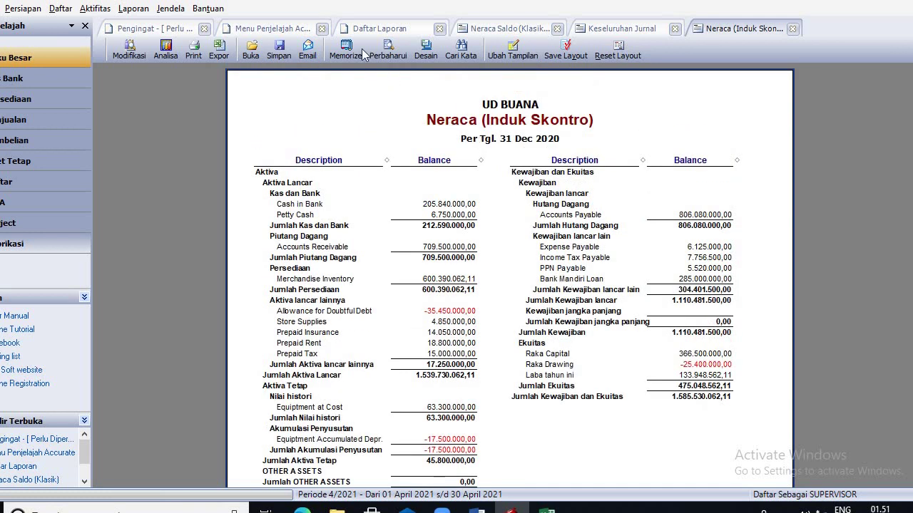
Step: Display the Laba/Rugi (Standar) report from Daftar Laporan for the period 30/11/20 to 31/12/20 and look through it
click(380, 27)
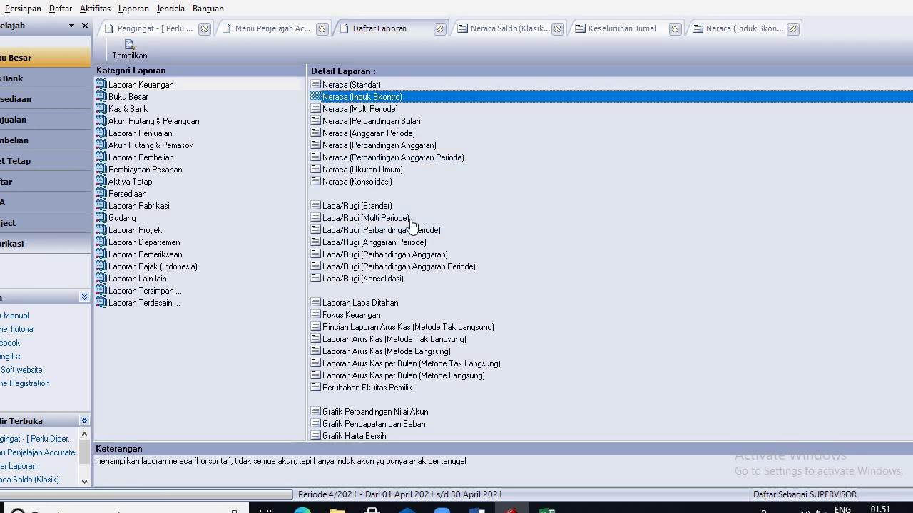
click(361, 207)
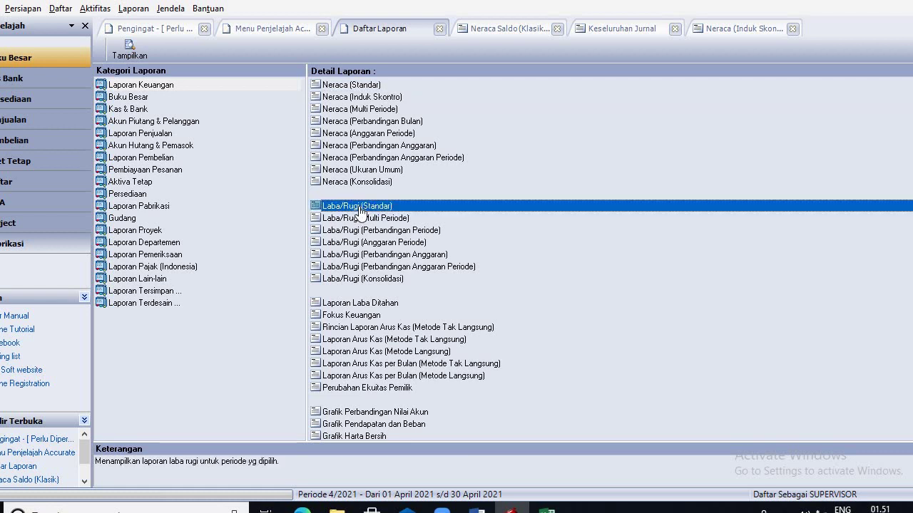
double_click(360, 208)
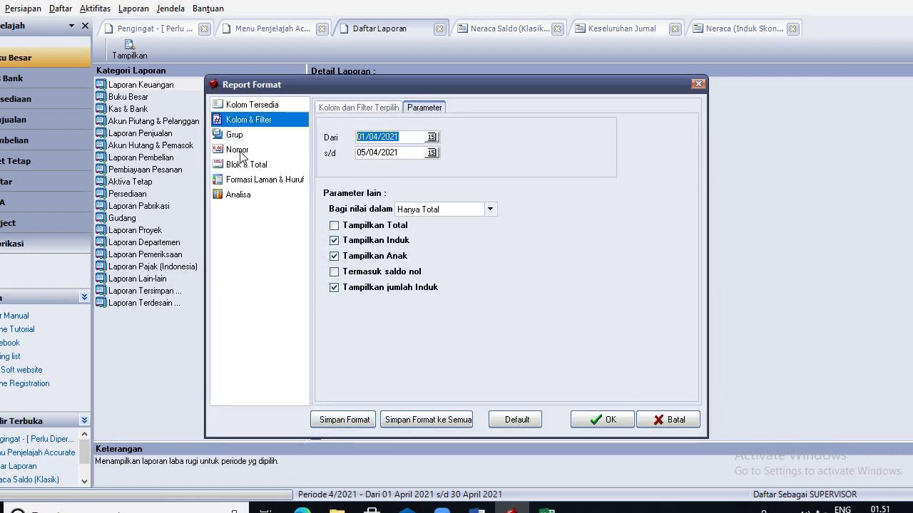
text(301)
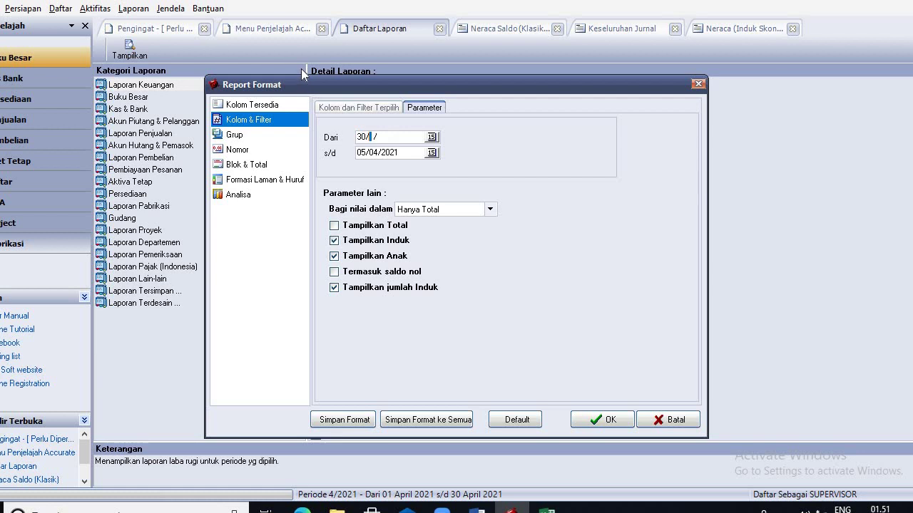
text(120)
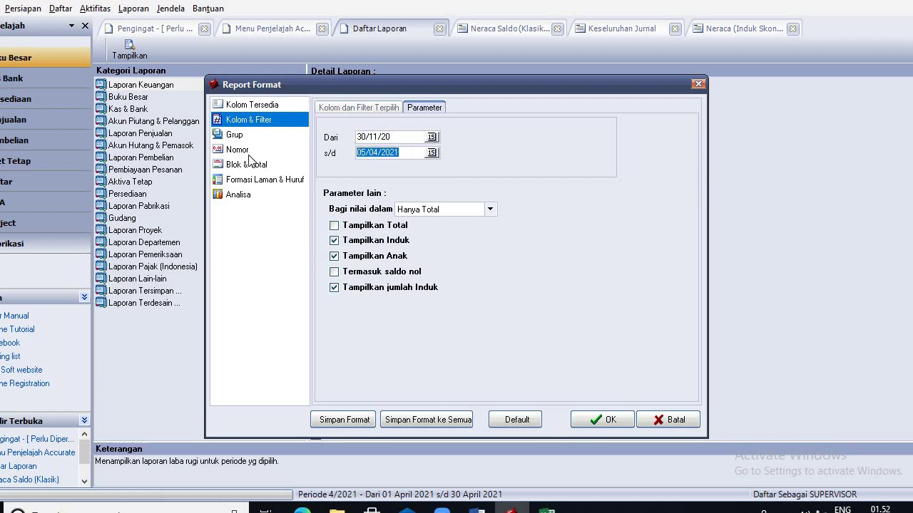
text(311220)
click(604, 419)
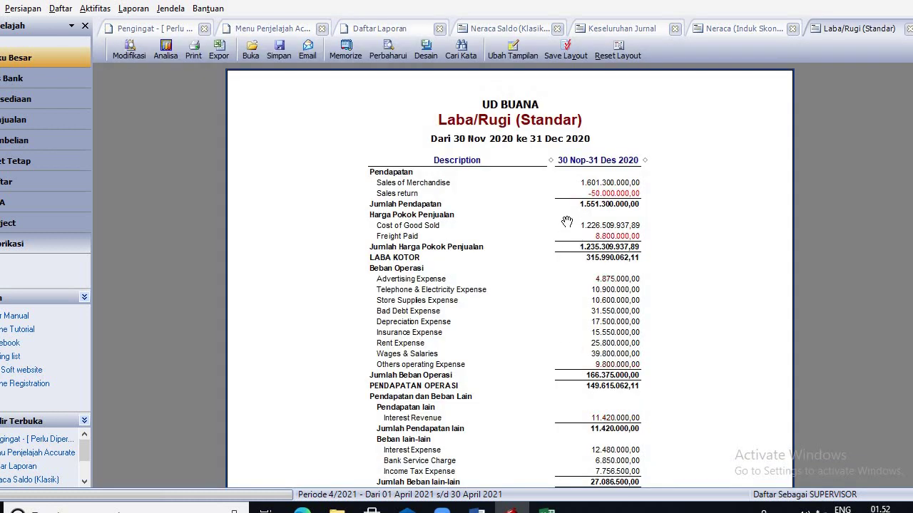
scroll(569, 242, down, 4)
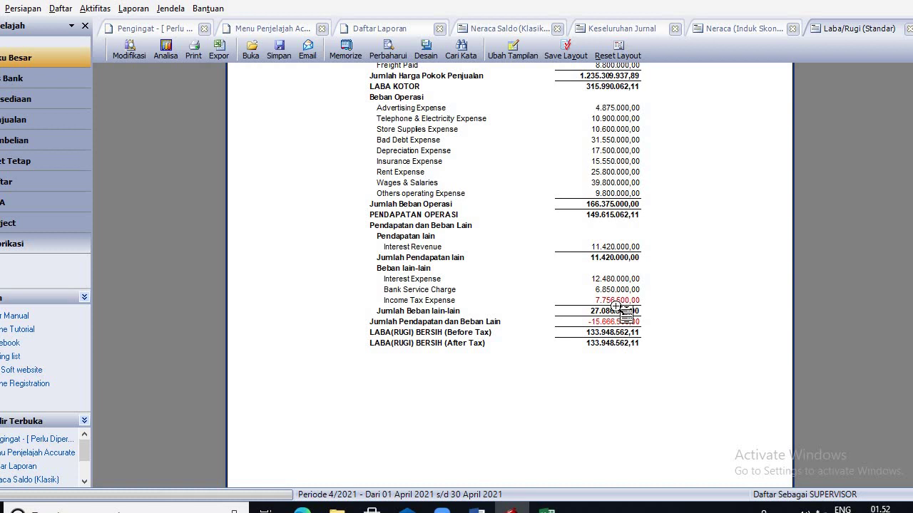
scroll(616, 306, up, 4)
Step: Refresh the already open Keseluruhan Jurnal report and check the entries at the end of its last page
click(382, 30)
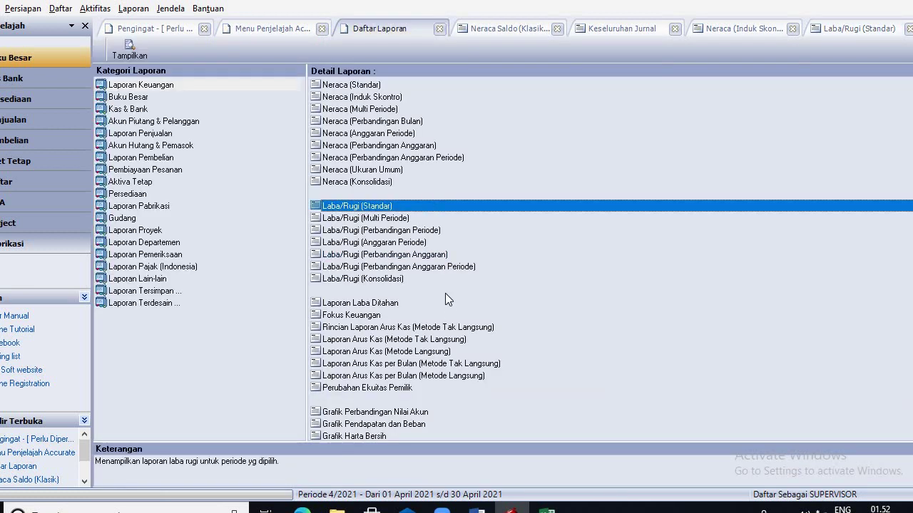
scroll(450, 328, down, 2)
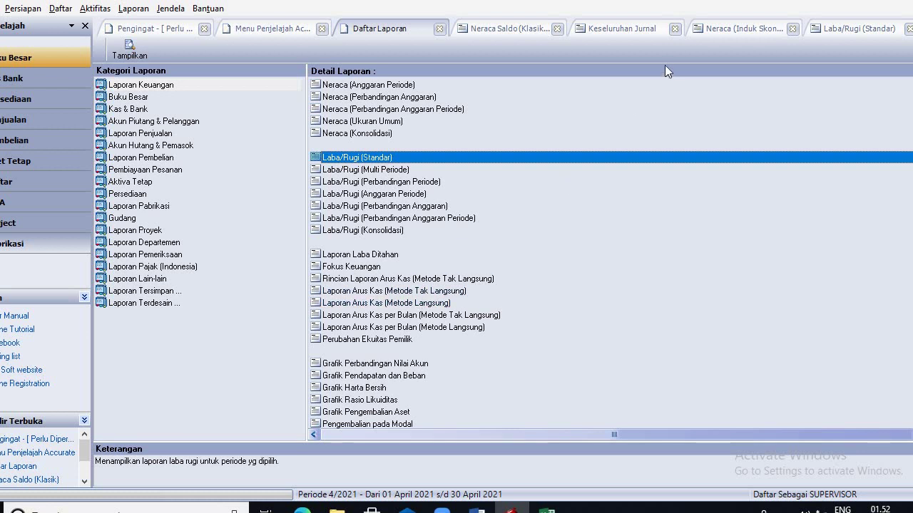
click(636, 28)
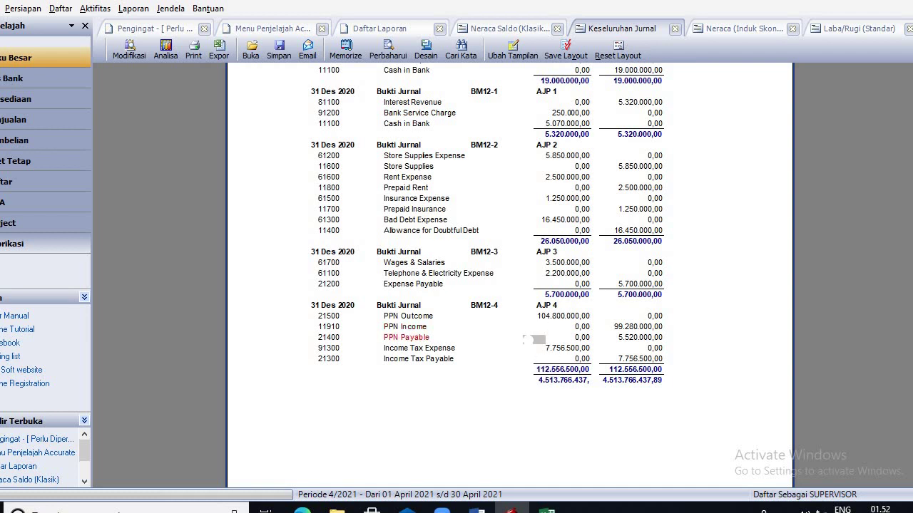
click(397, 57)
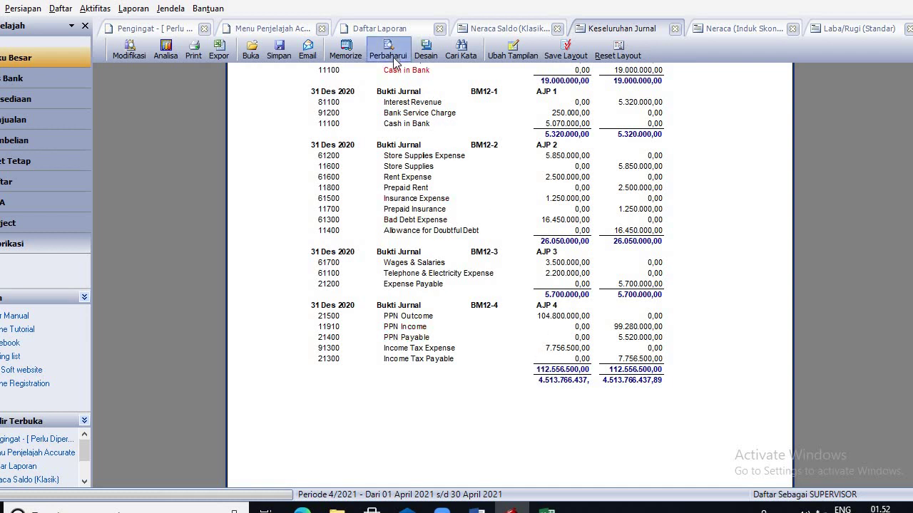
scroll(549, 300, down, 20)
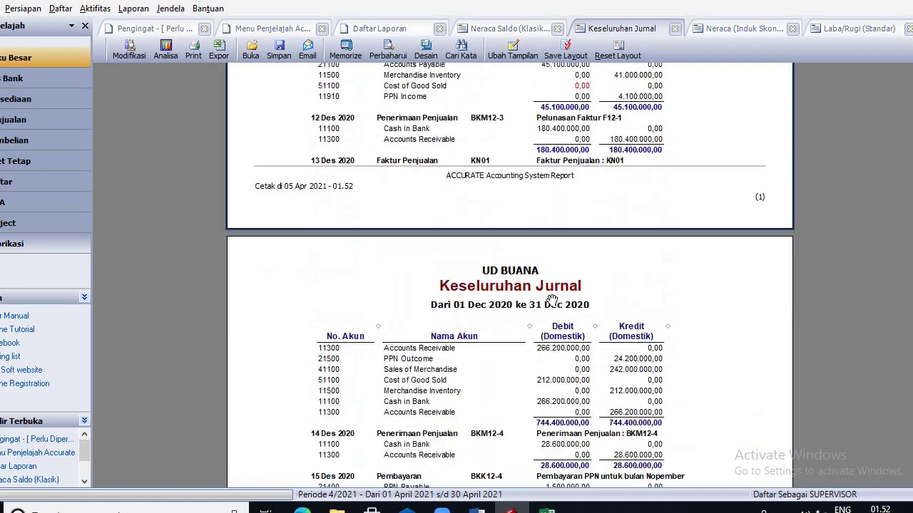
scroll(540, 293, down, 10)
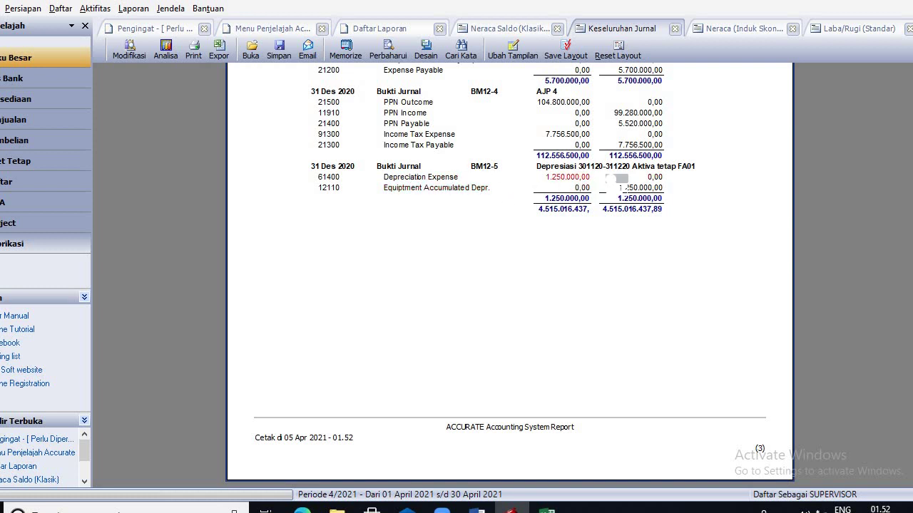
Step: Go back to the open Neraca (Induk Skontro) report for 31 December 2020
click(725, 31)
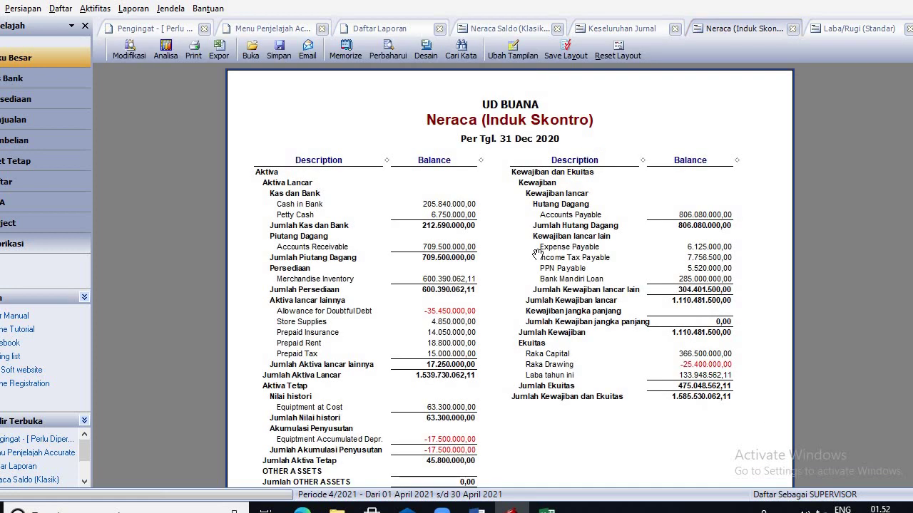